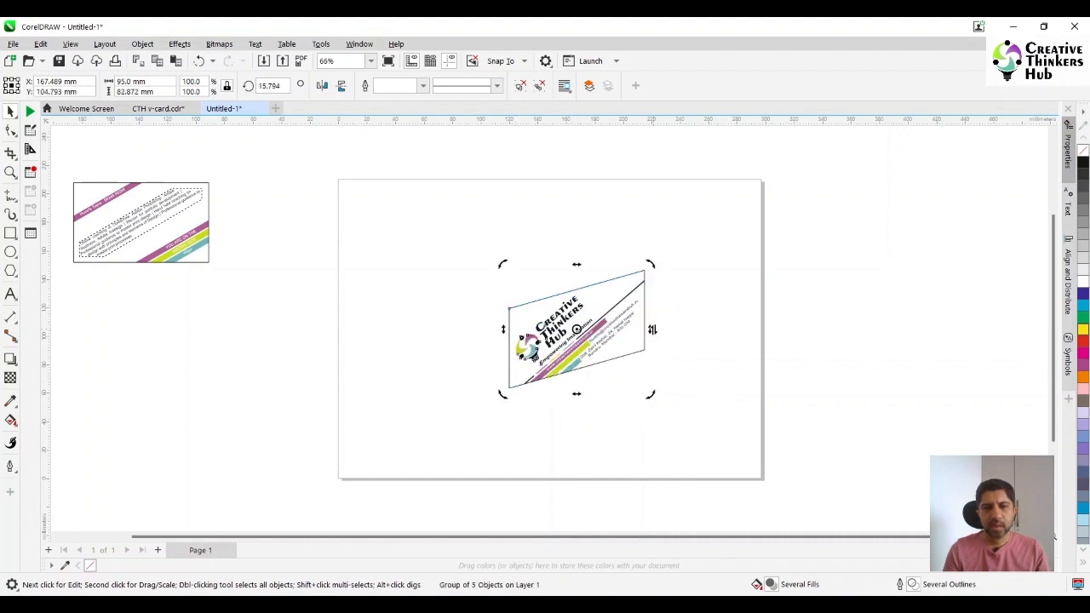
Skew the logo card group a little further vertically, to about 18 degrees
drag(652, 329, 653, 323)
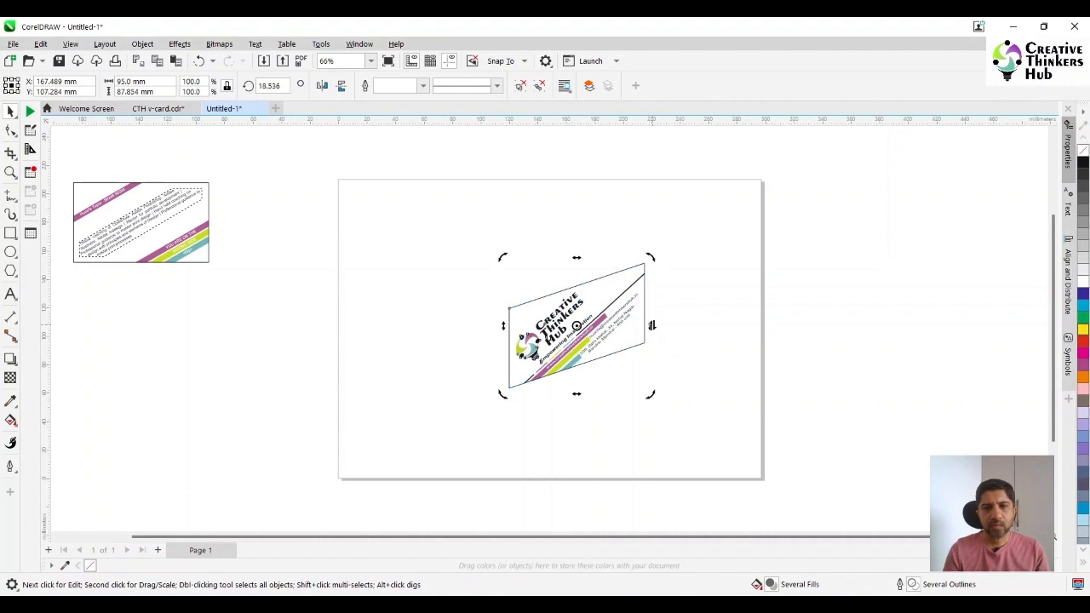
click(715, 340)
click(183, 224)
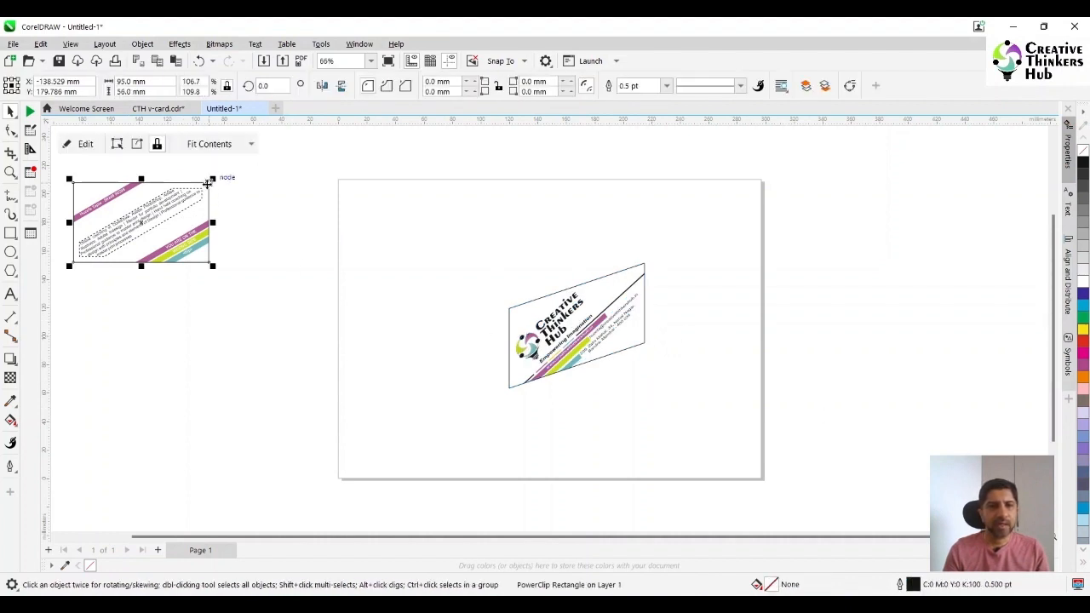
drag(207, 183, 509, 311)
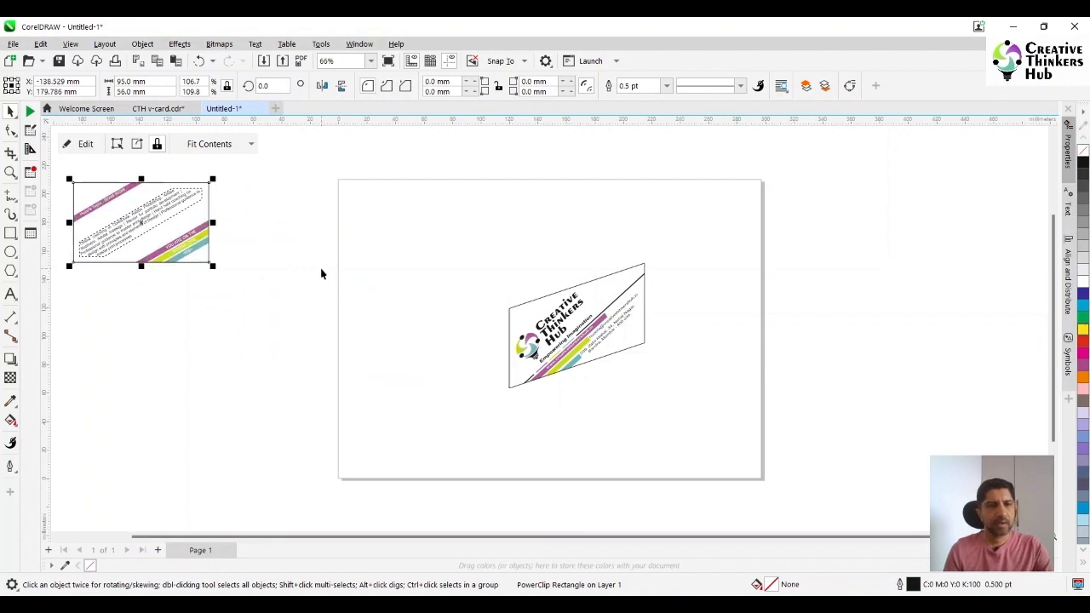
key(ctrl+z)
Group the text card's four objects and snap its upper-right corner to the logo card's upper-left corner
drag(262, 313, 66, 174)
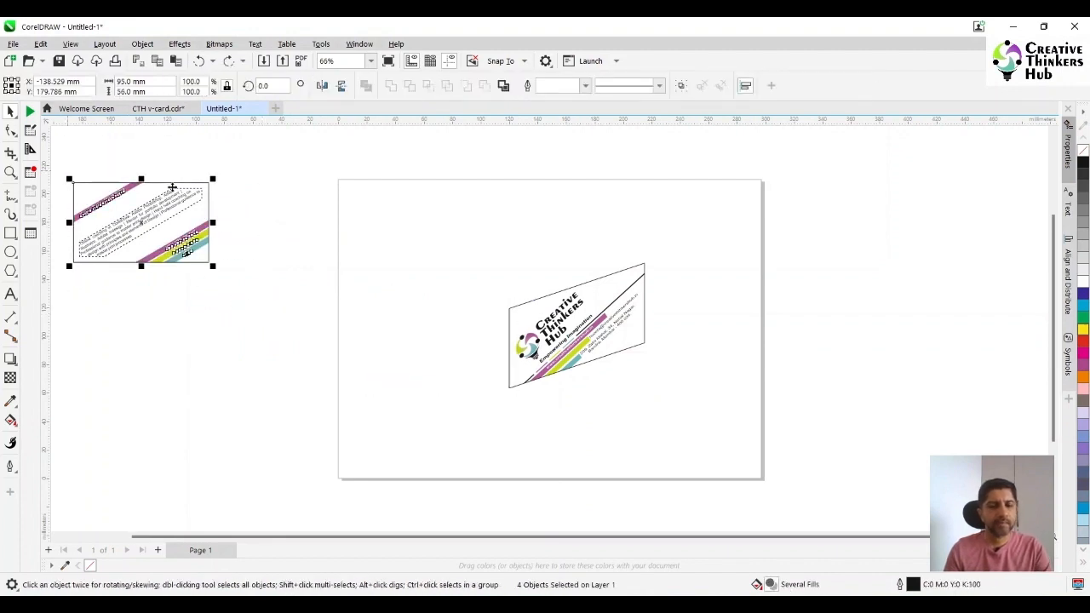
key(ctrl+g)
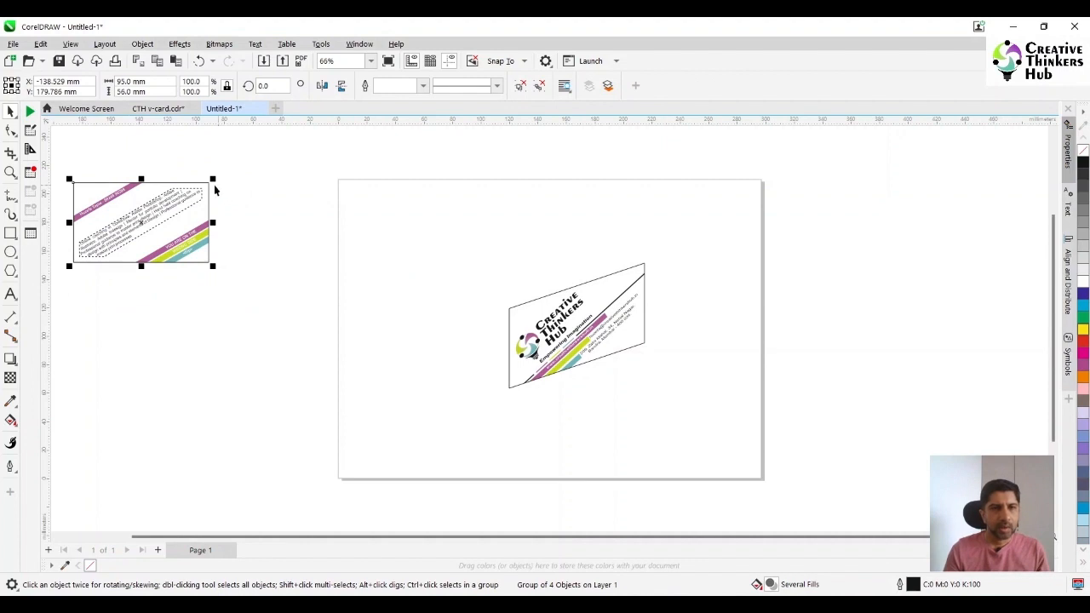
drag(211, 186, 509, 311)
Skew the text card group vertically to about 336 degrees so its outer edge rises, mirroring the logo card's slant
click(449, 378)
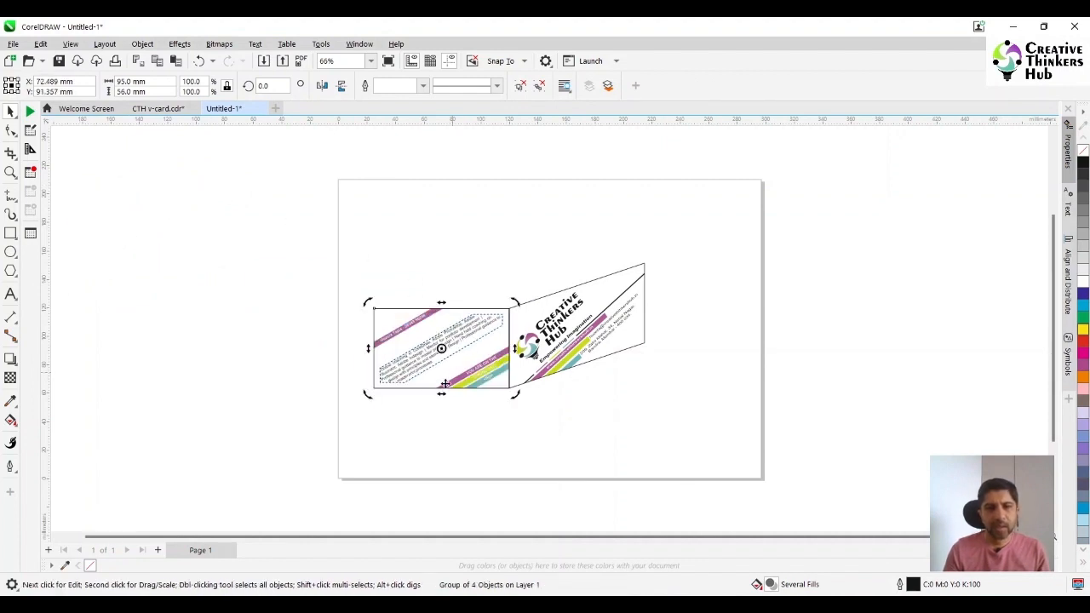
drag(367, 348, 380, 287)
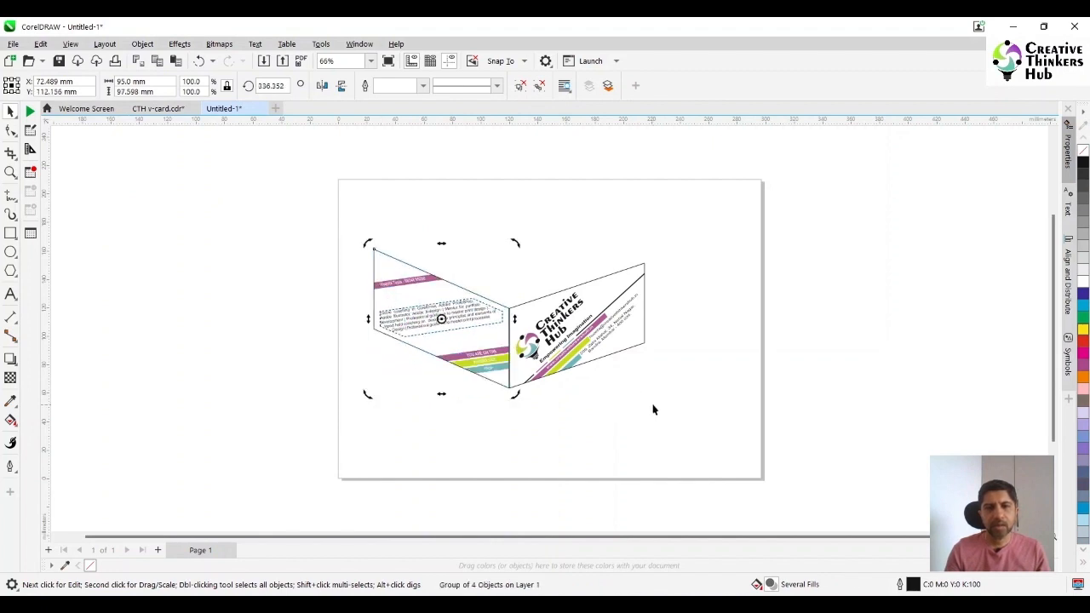
click(525, 416)
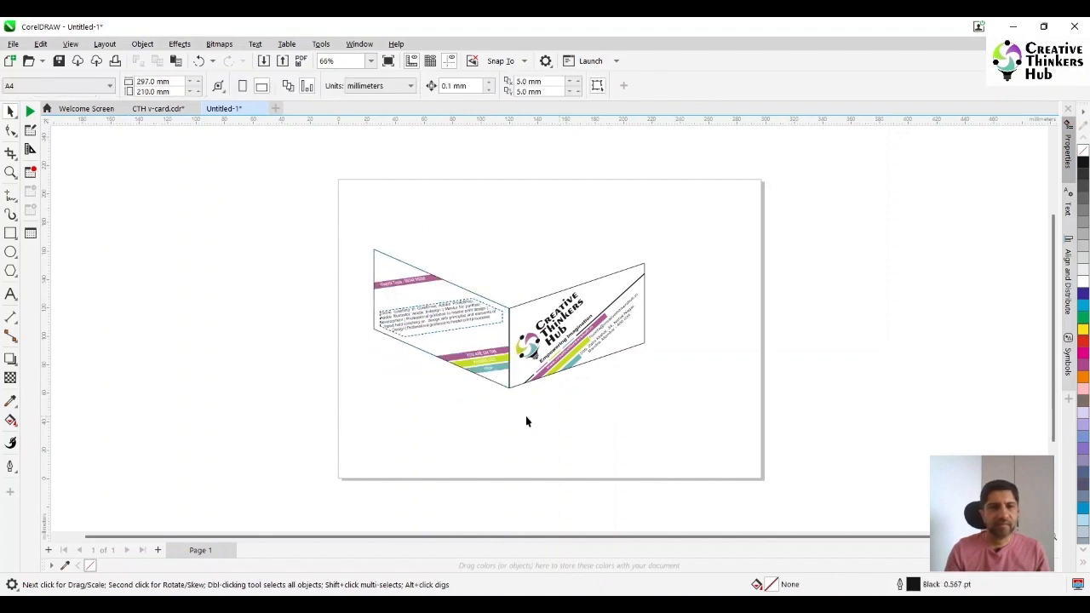
Draw a closed four-sided top face with the Bézier tool, following the upper edges of both cards and a back corner above
click(12, 197)
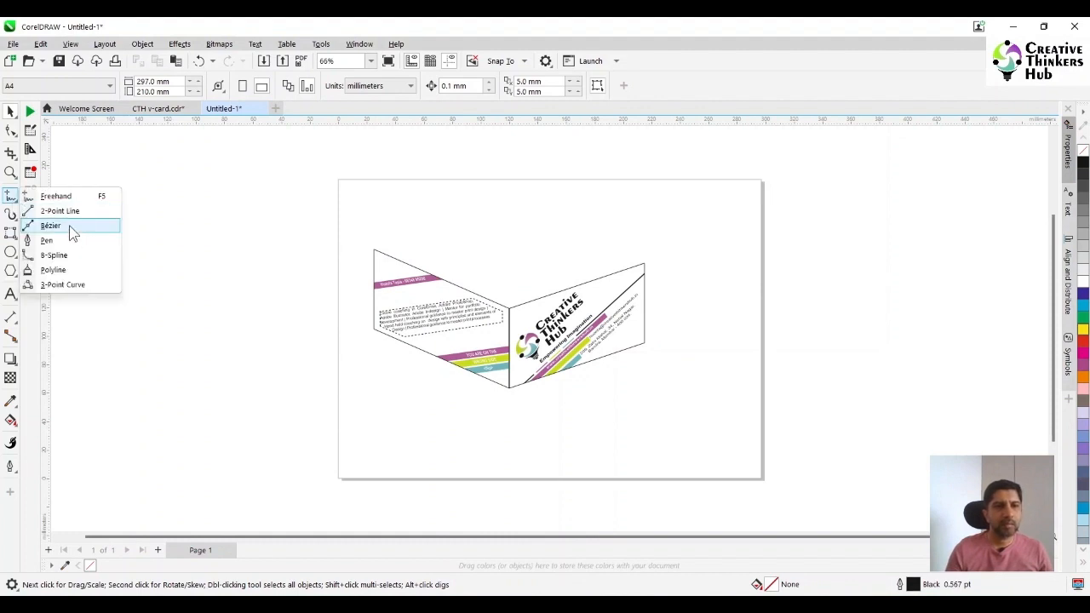
click(51, 225)
click(373, 249)
click(511, 310)
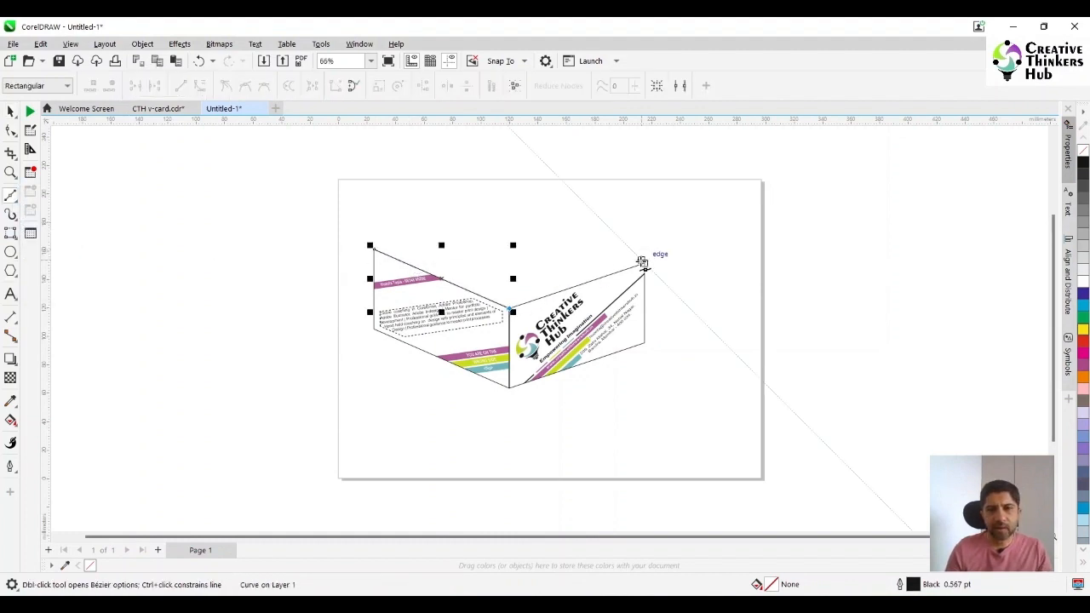
click(643, 264)
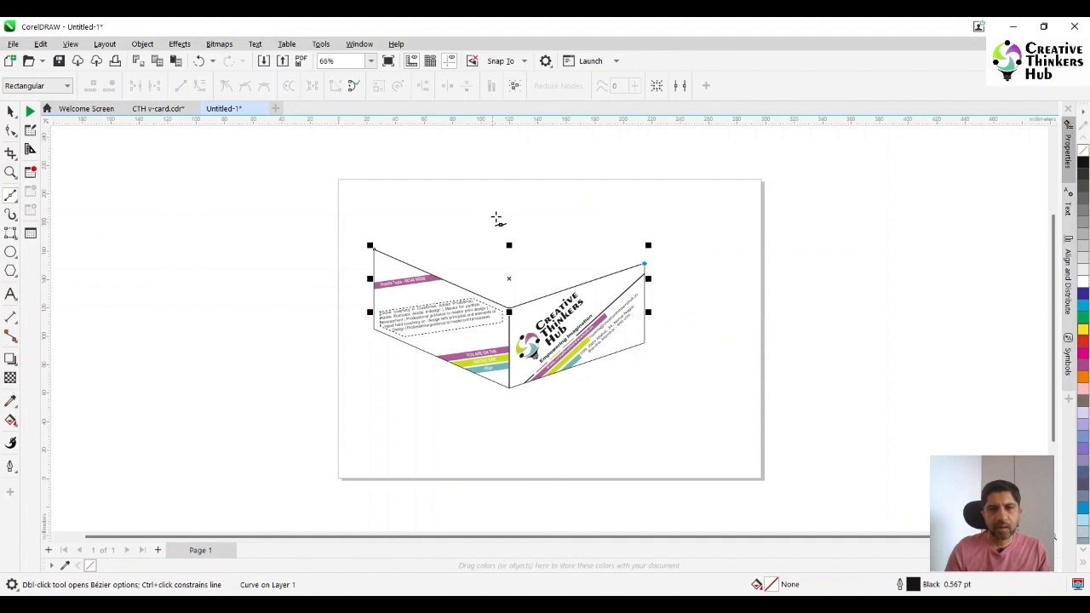
click(498, 217)
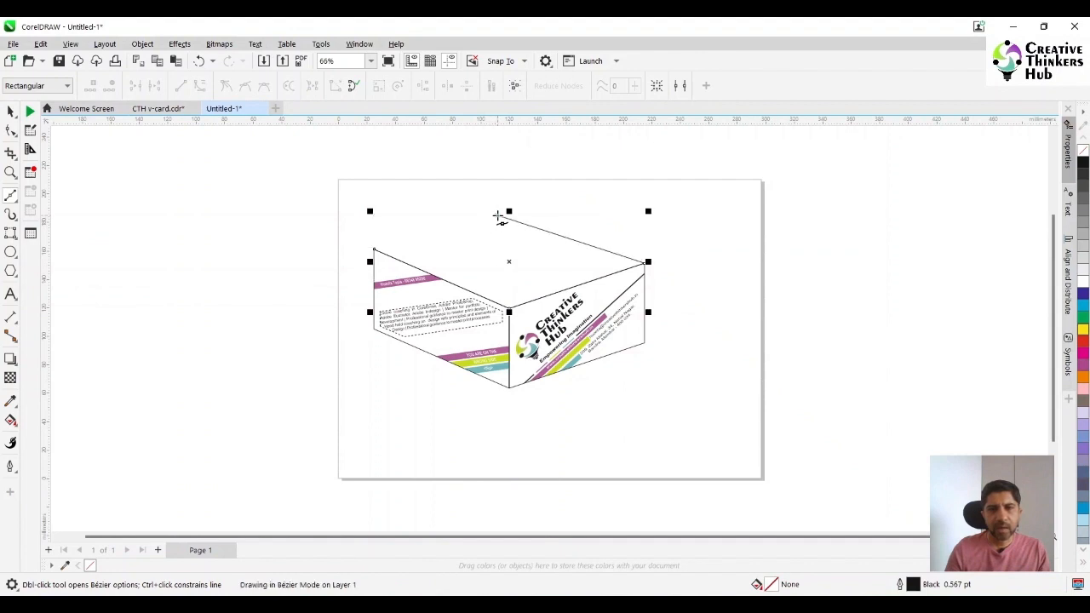
click(375, 250)
click(11, 111)
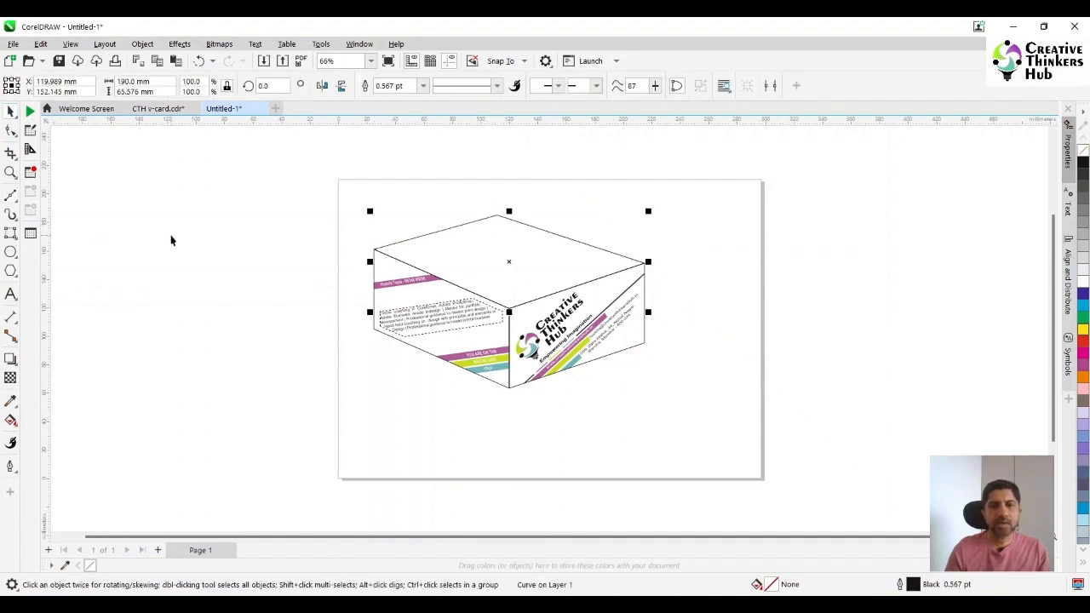
click(171, 240)
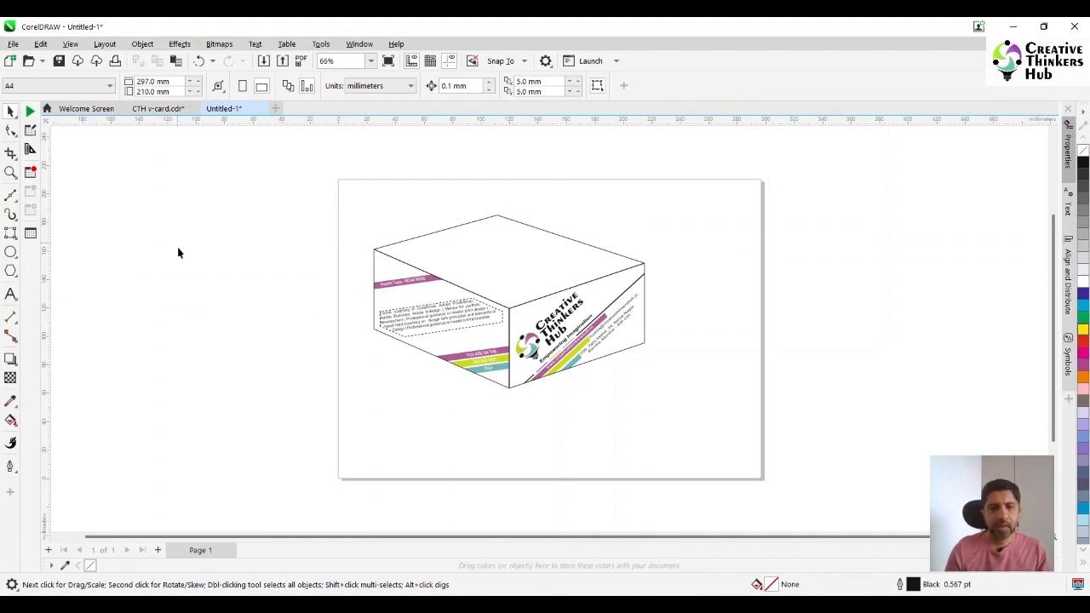
Add a second page, paste the two card designs from CTH v-card.cdr and place them beside the page
click(157, 550)
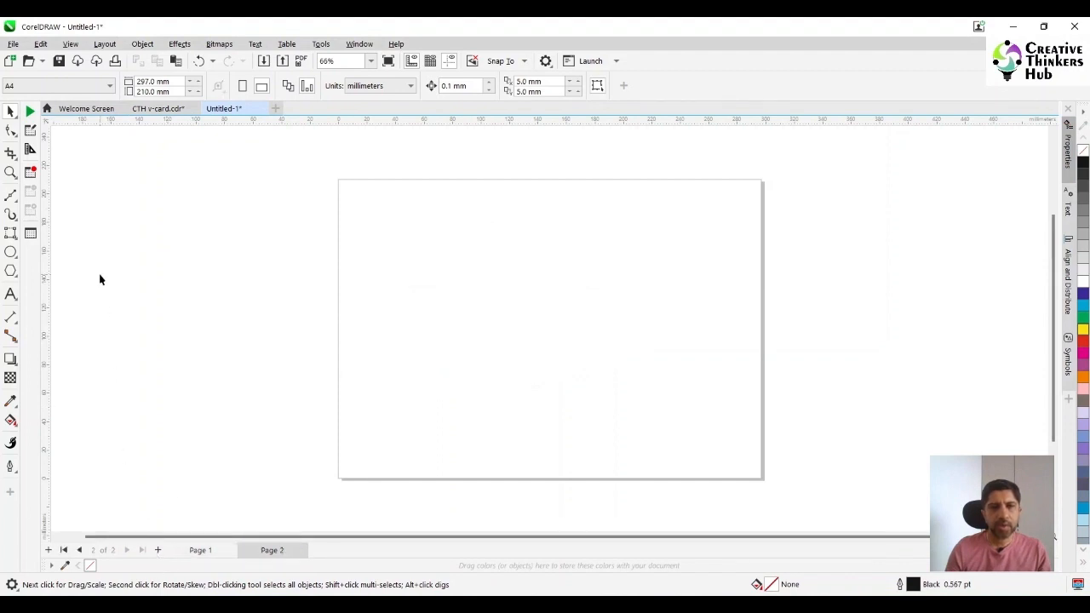
click(140, 109)
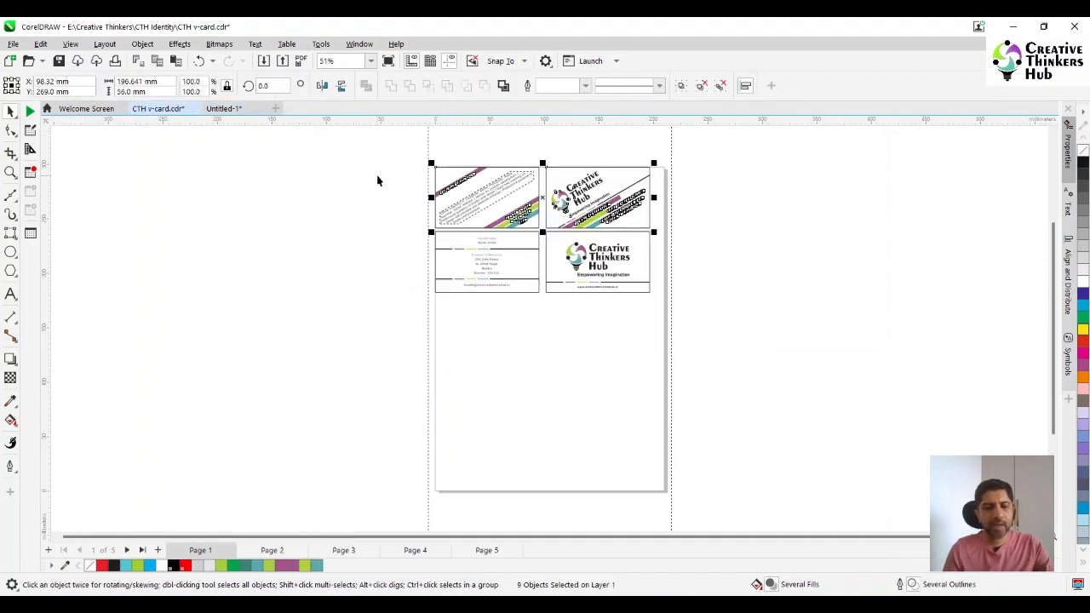
click(214, 111)
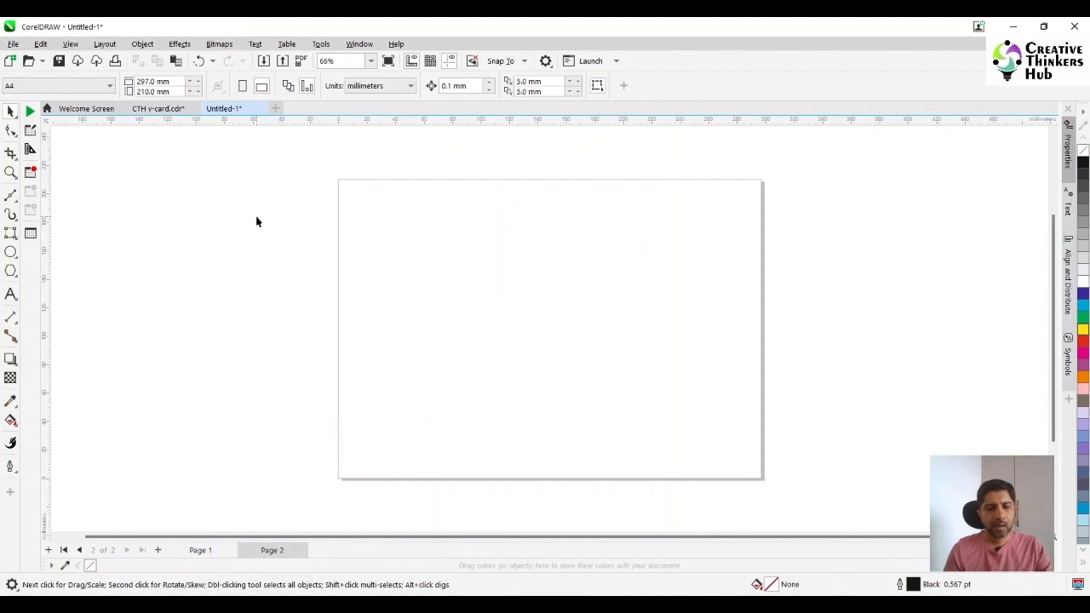
key(ctrl+v)
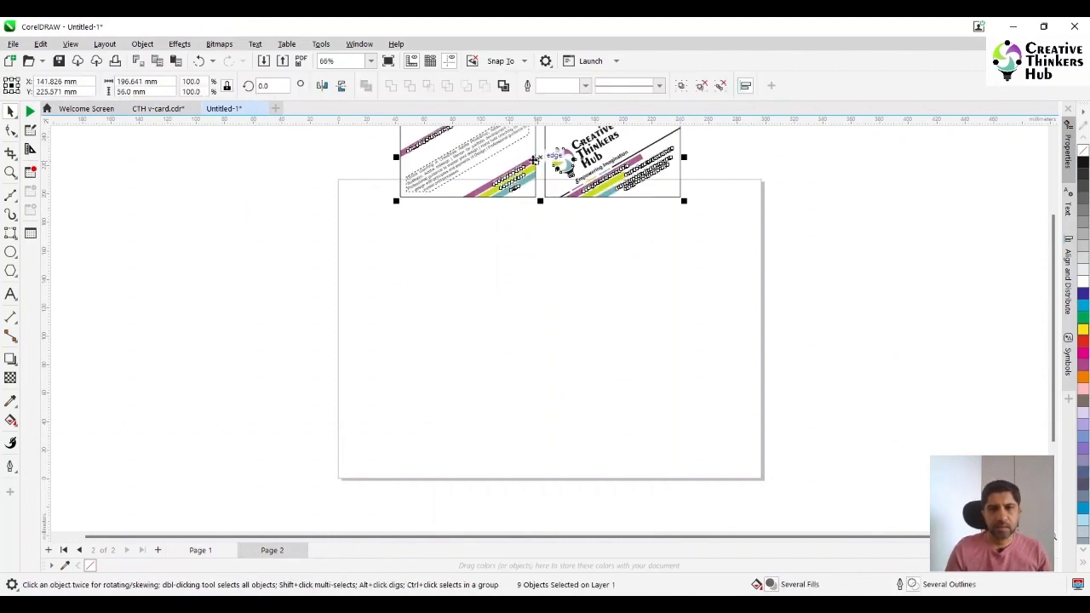
drag(548, 164, 254, 267)
click(249, 186)
Group the logo card's five objects separately from the text card and move the group onto the page
drag(251, 201, 407, 334)
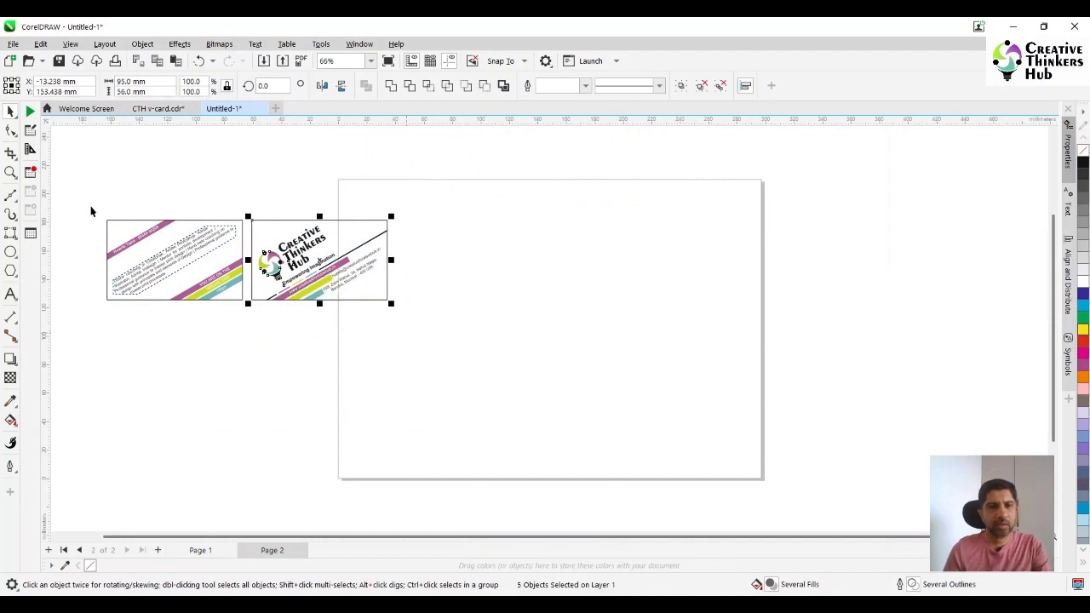
drag(85, 194, 248, 330)
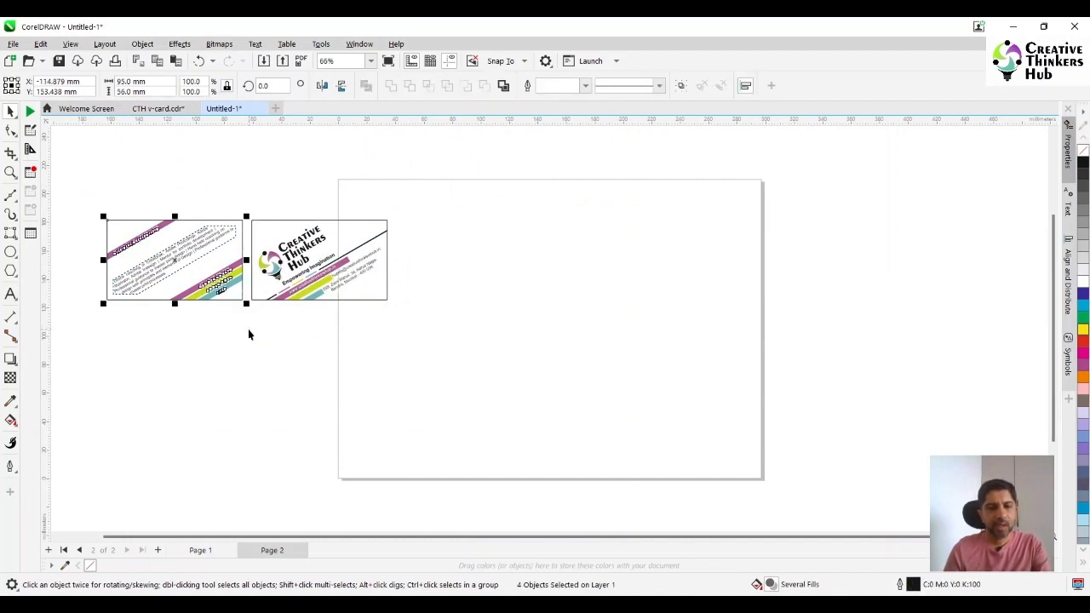
drag(292, 272, 558, 303)
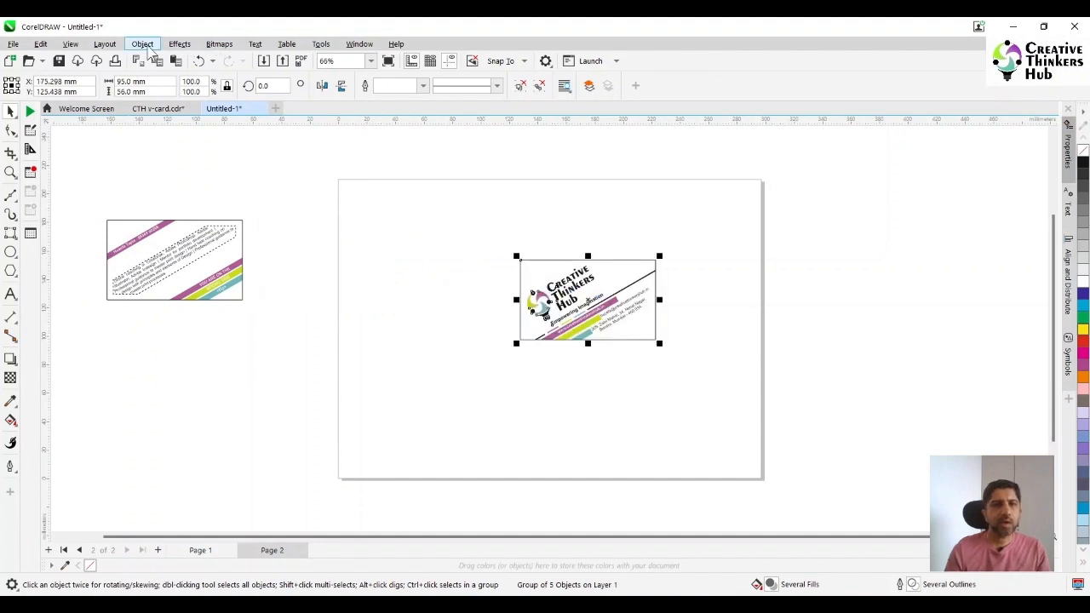
Try adding perspective to the logo card by raising both right corners, and undo the corner moves
click(143, 44)
mouse_move(207, 365)
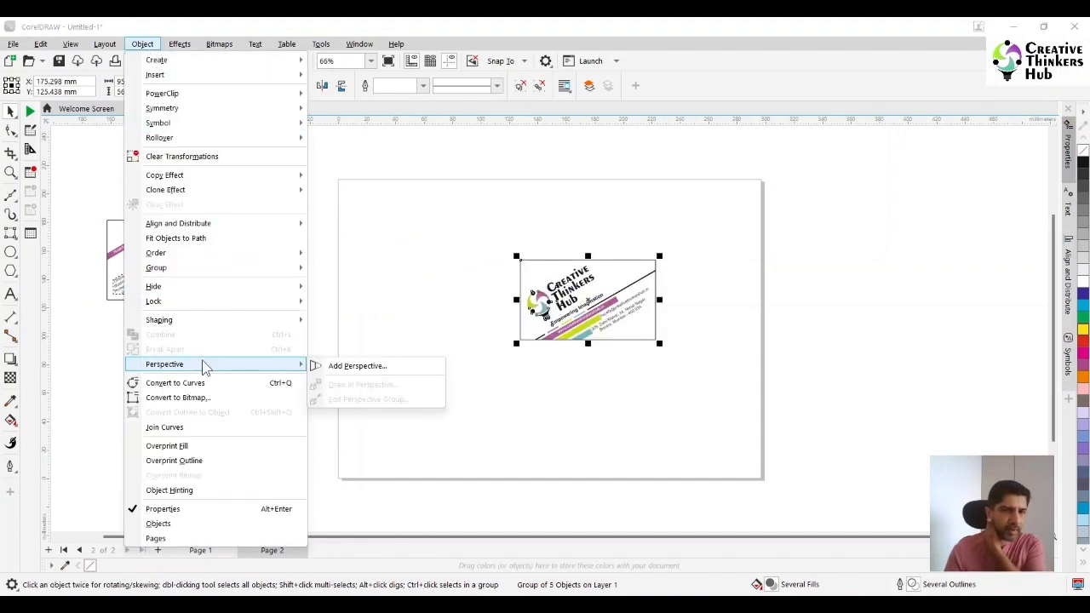
click(355, 367)
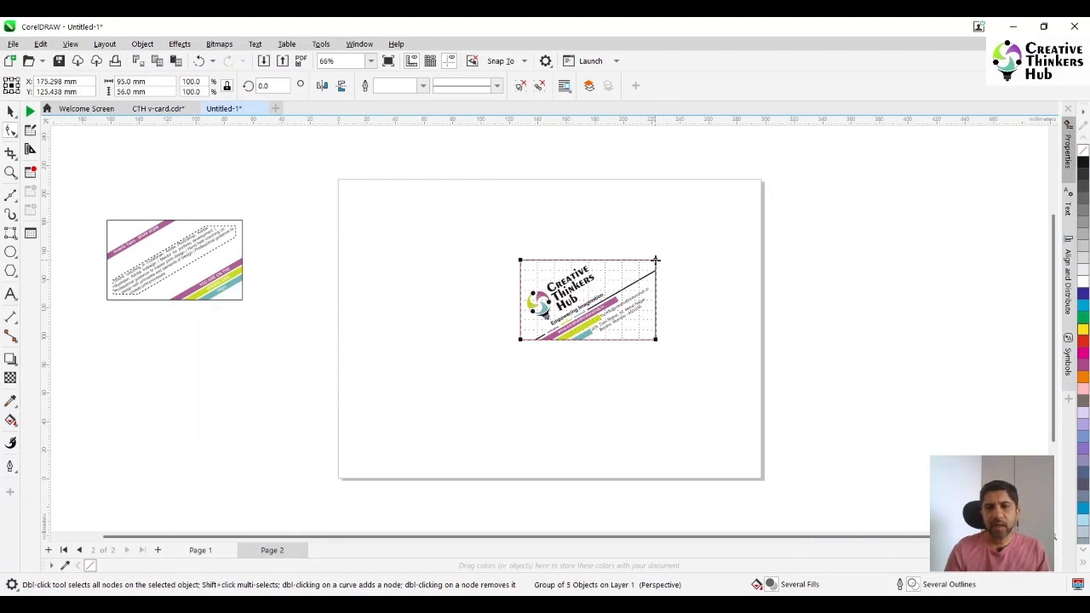
drag(655, 260, 655, 228)
drag(654, 338, 655, 309)
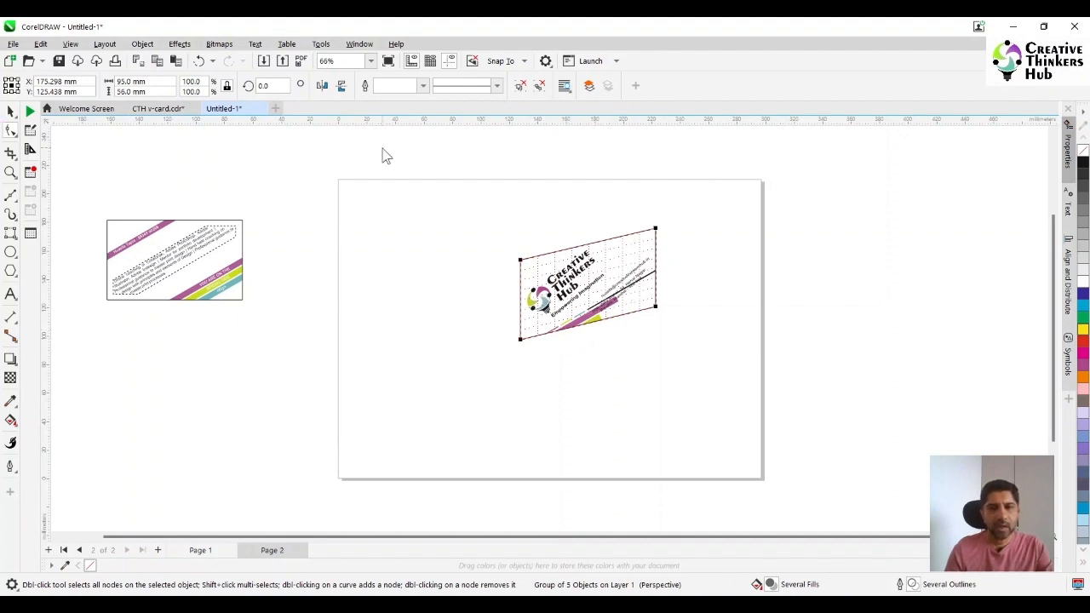
key(ctrl+z)
key(ctrl+z)
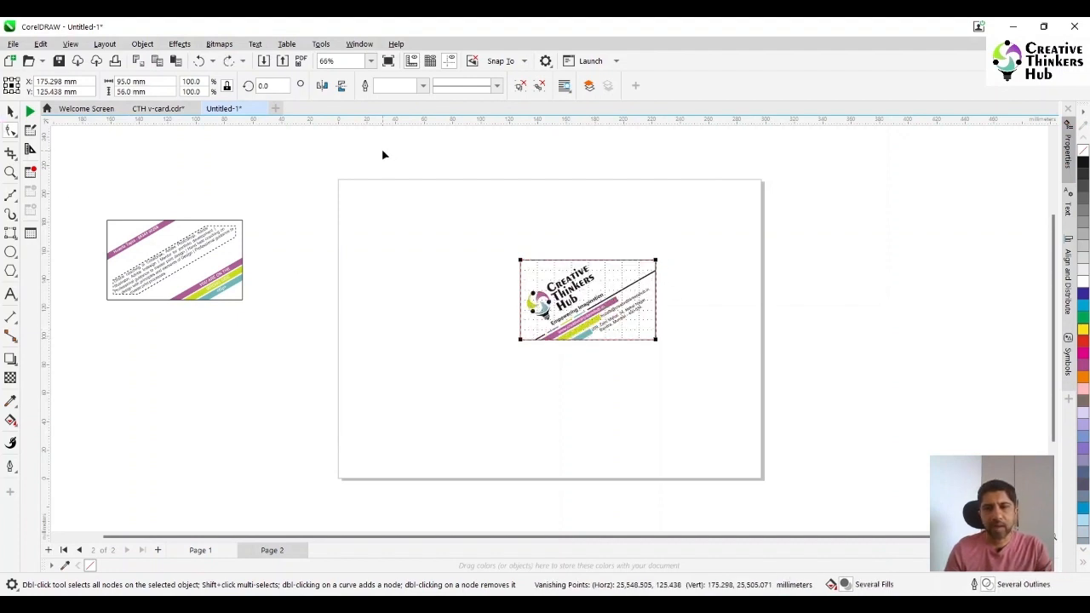
Check the PowerClip rectangle inside the logo card group, and ungroup the card into its separate objects
click(11, 113)
click(606, 328)
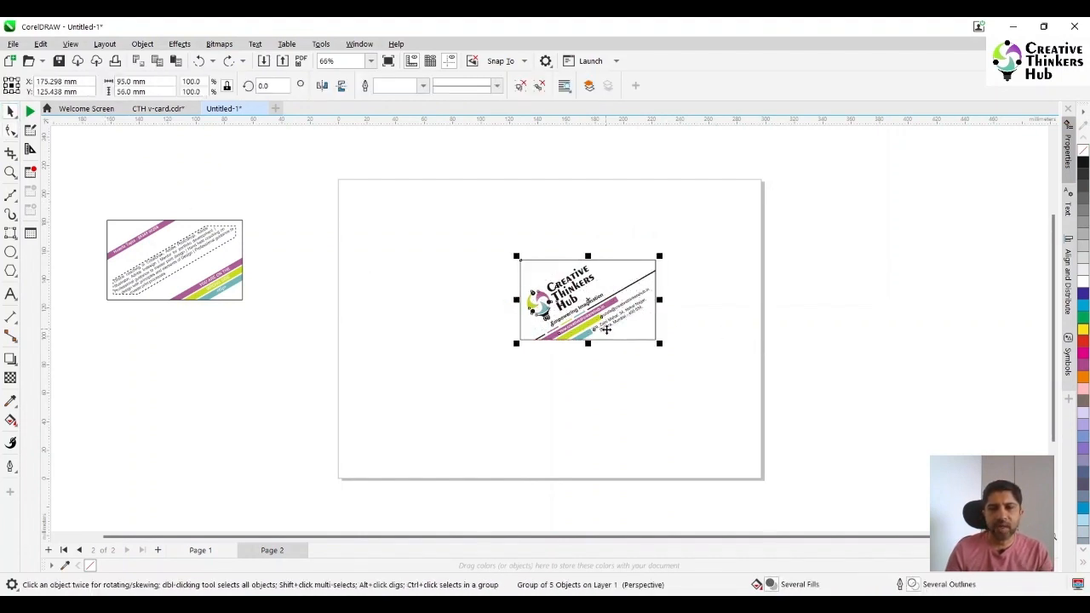
ctrl+click(605, 328)
click(637, 284)
ctrl+click(637, 281)
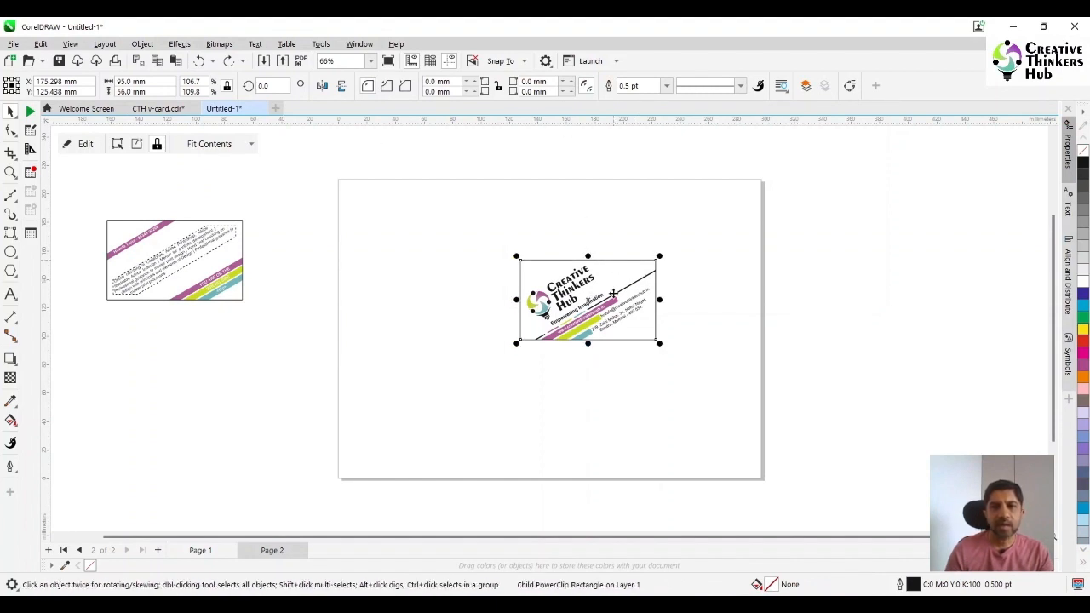
click(703, 336)
click(601, 297)
click(519, 87)
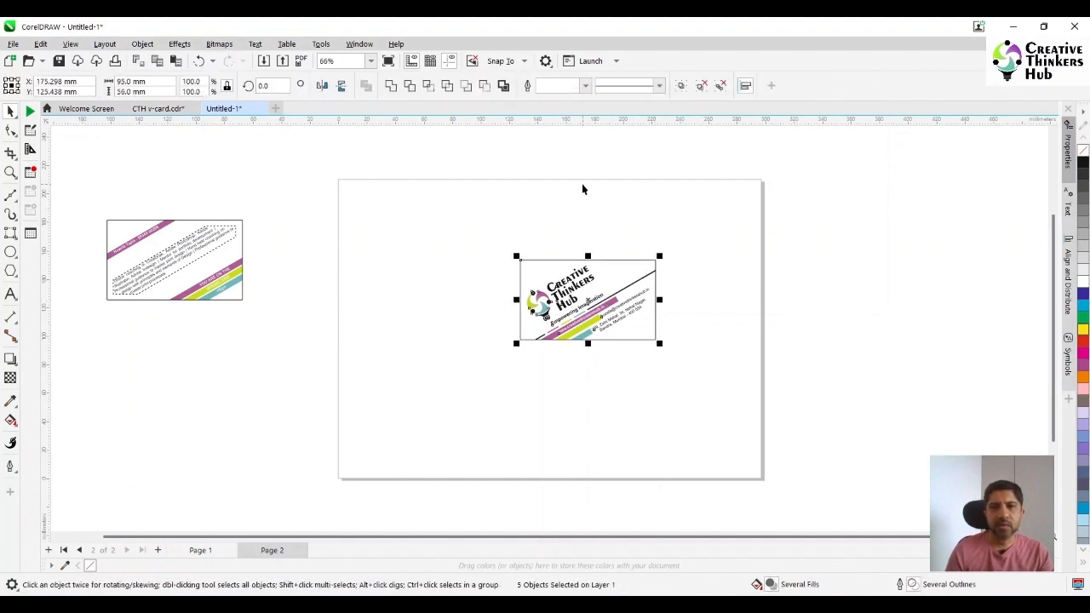
click(582, 184)
Delete the line and coloured stripes inside the logo card's PowerClip frame and finish editing its contents
double_click(613, 274)
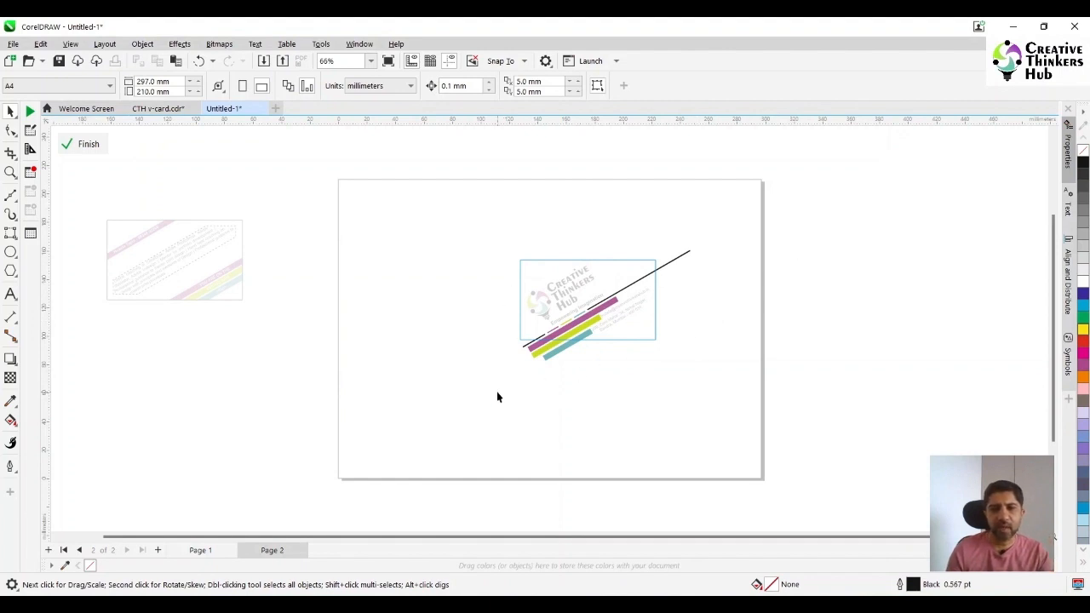
drag(790, 243, 795, 230)
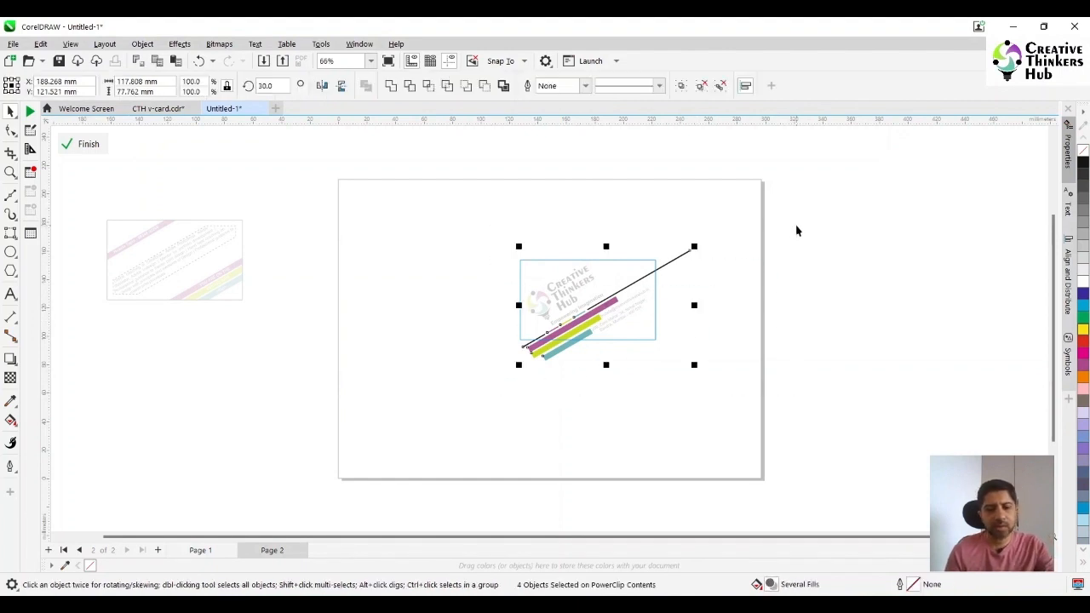
key(Delete)
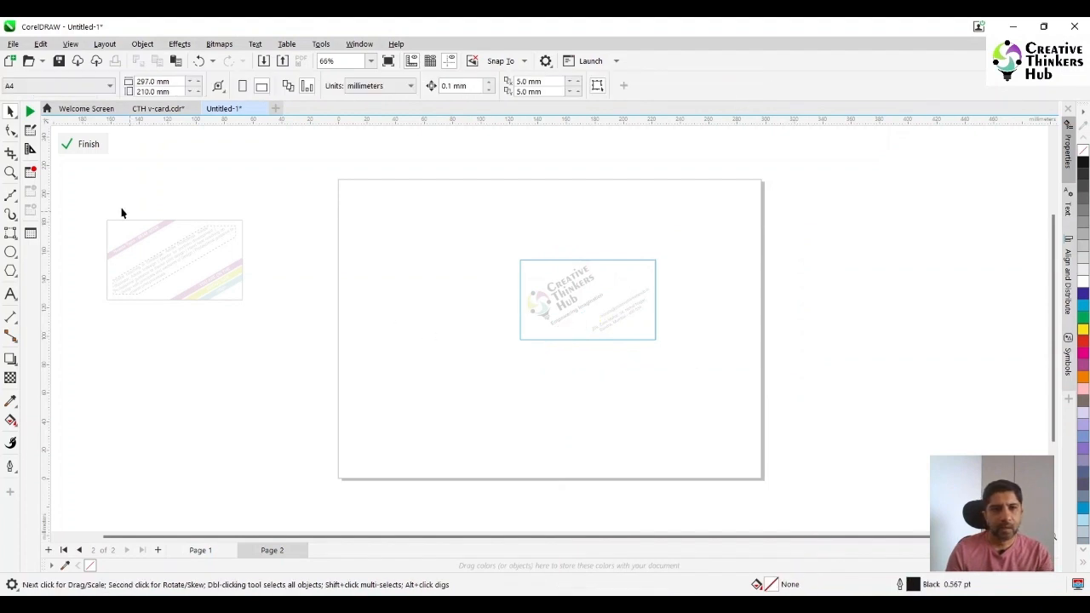
click(86, 144)
click(437, 266)
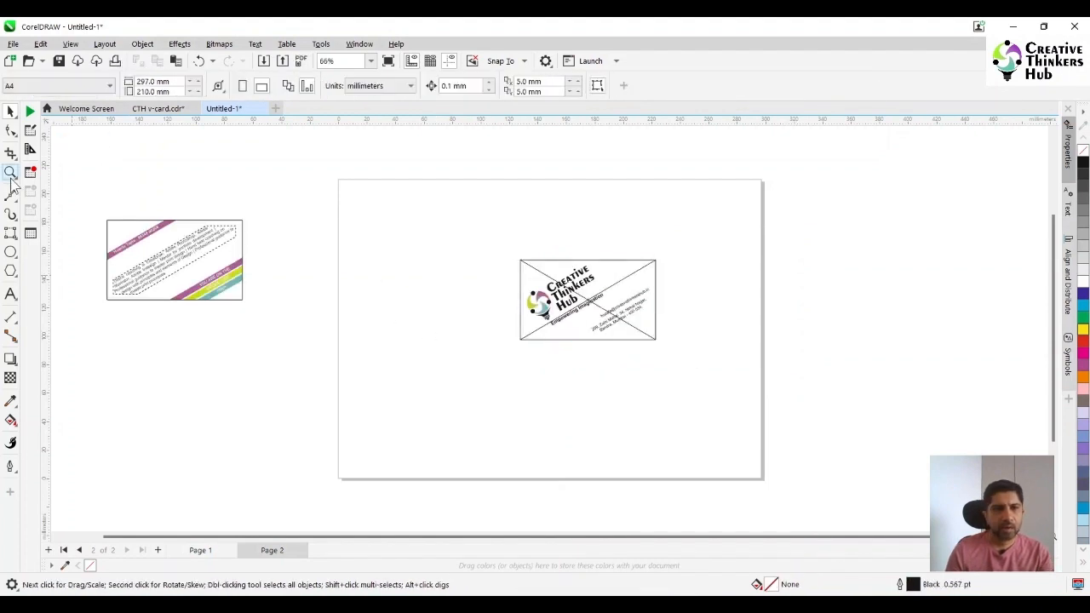
Draw a 95 × 56 mm rectangle exactly over the logo card's emptied PowerClip frame and select it
click(11, 232)
click(51, 231)
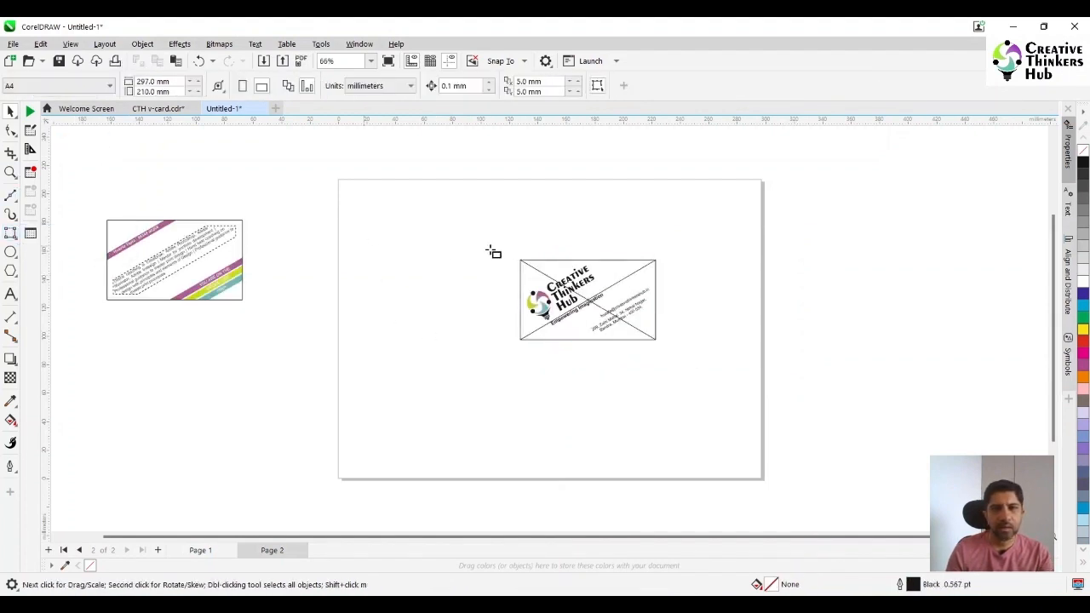
drag(521, 260, 656, 340)
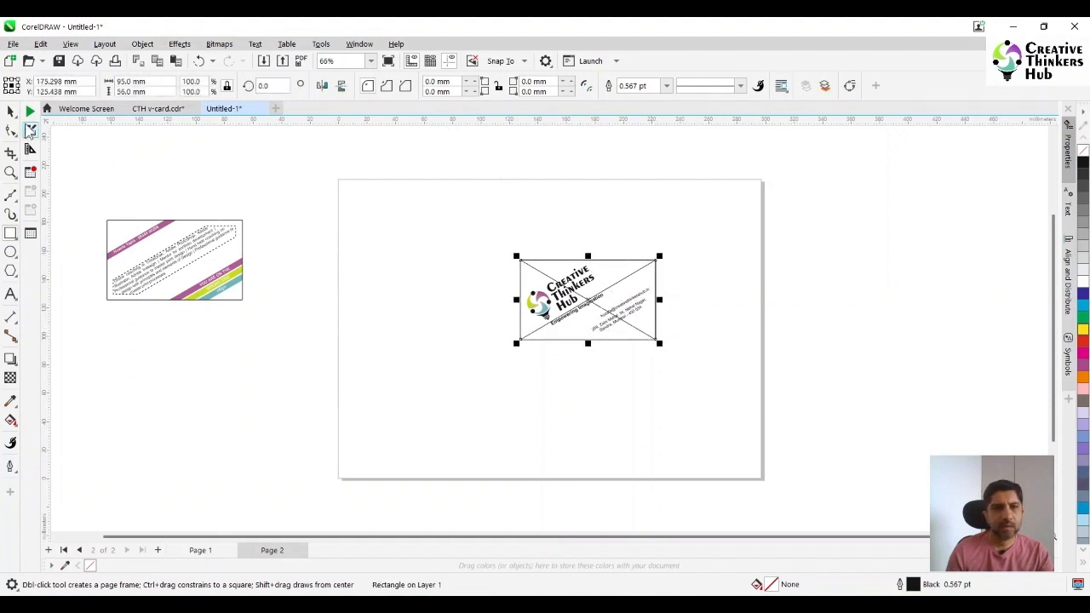
click(10, 111)
click(613, 256)
click(628, 268)
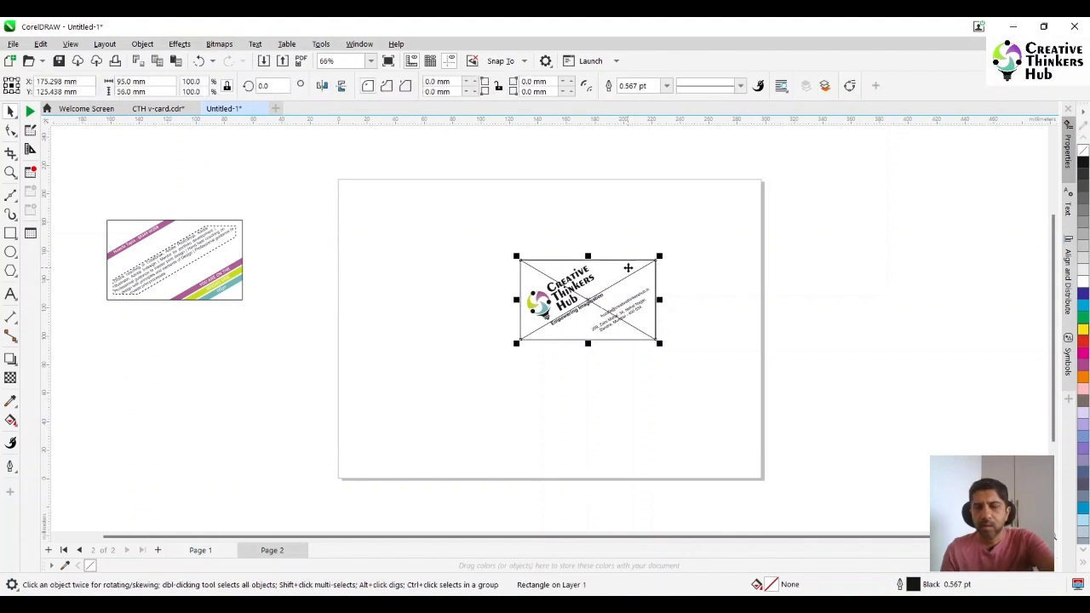
Delete the logo card's emptied PowerClip frame and paste the line and coloured stripes back over the card
click(652, 266)
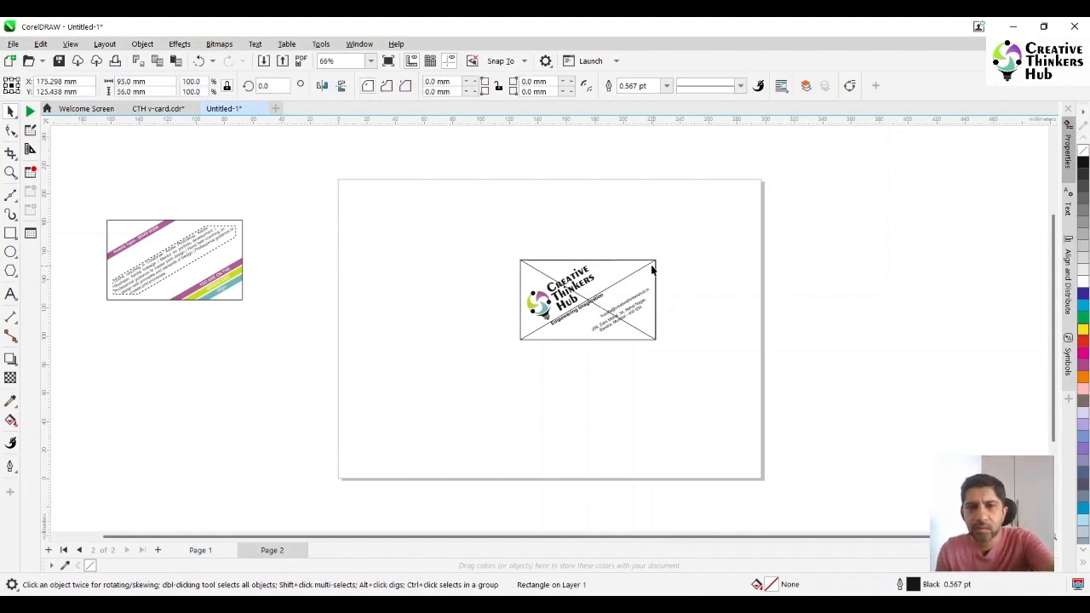
key(Delete)
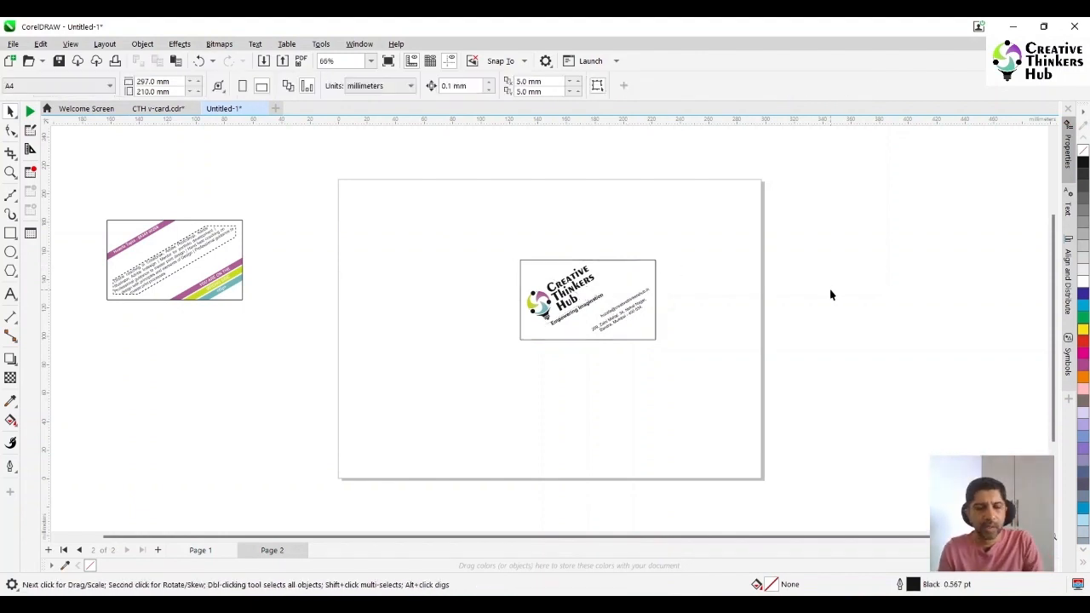
key(ctrl+v)
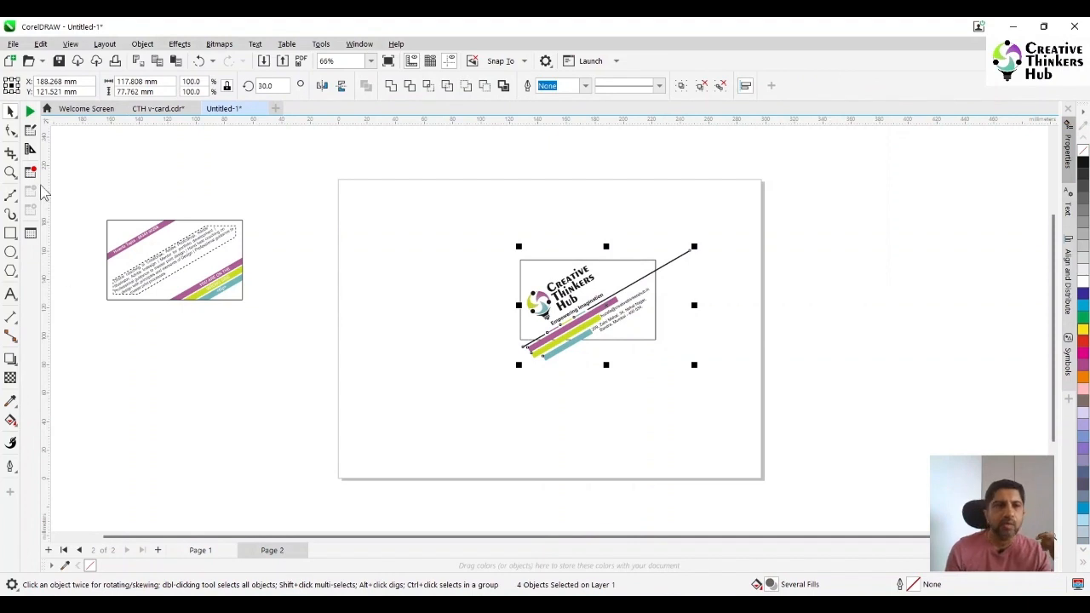
Draw a rectangle about 55 × 59 mm against the logo card's right edge and trim off the line protruding past it
click(10, 172)
drag(775, 404, 773, 403)
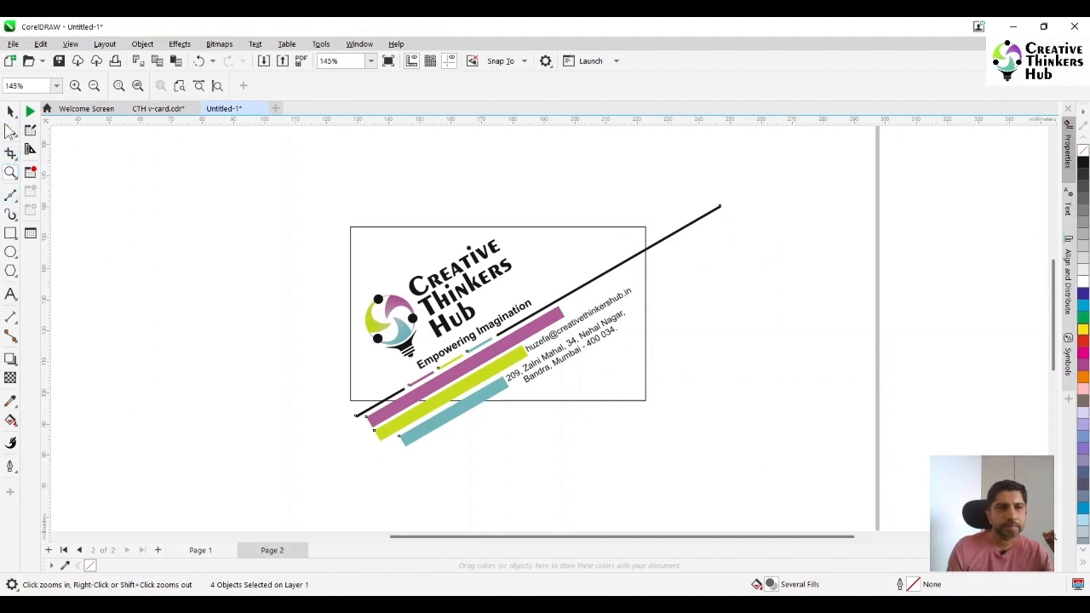
click(11, 232)
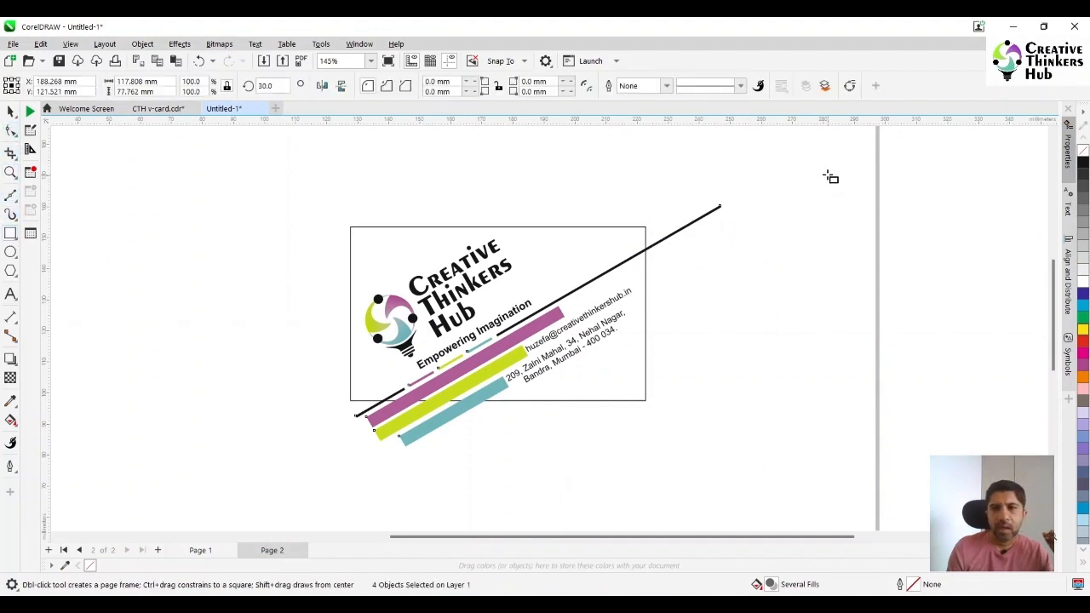
drag(818, 178, 645, 366)
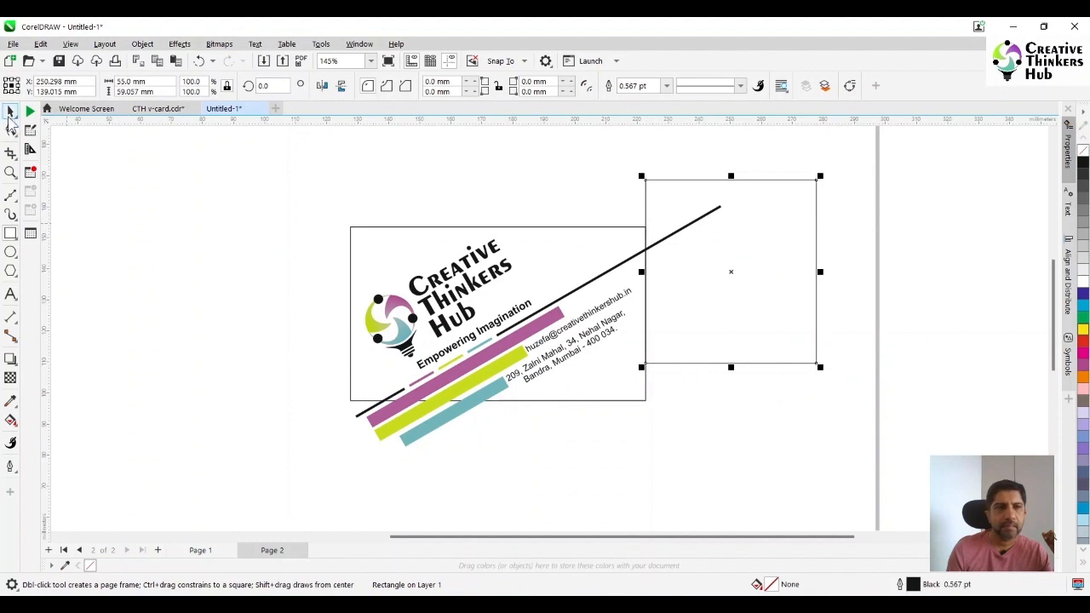
click(10, 113)
shift+click(577, 293)
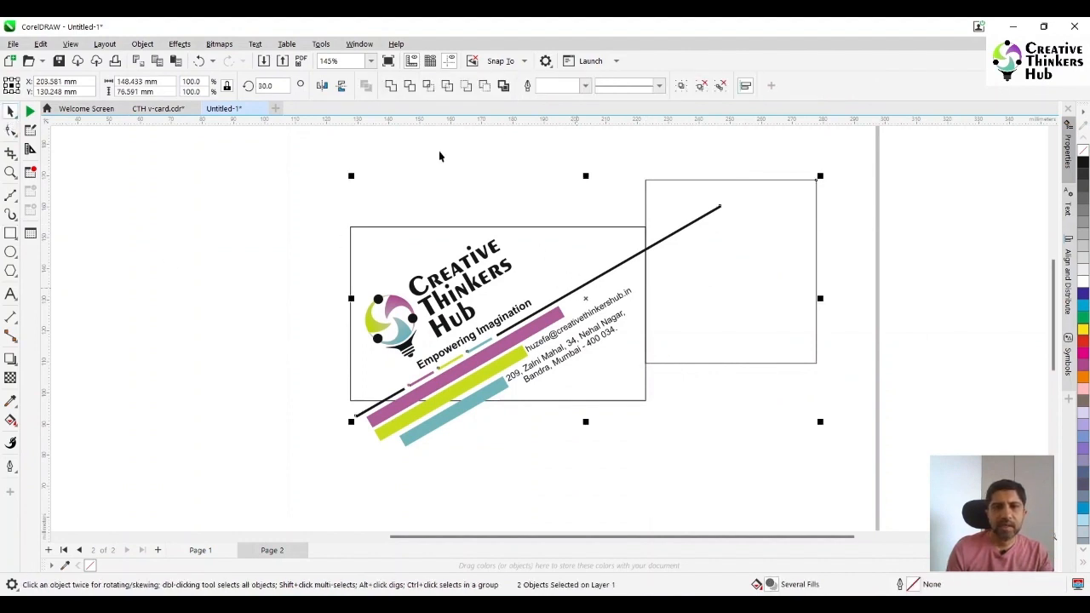
click(414, 85)
Move the trimming rectangle directly against the card's bottom edge and widen it to about 115 mm to span the card
click(766, 236)
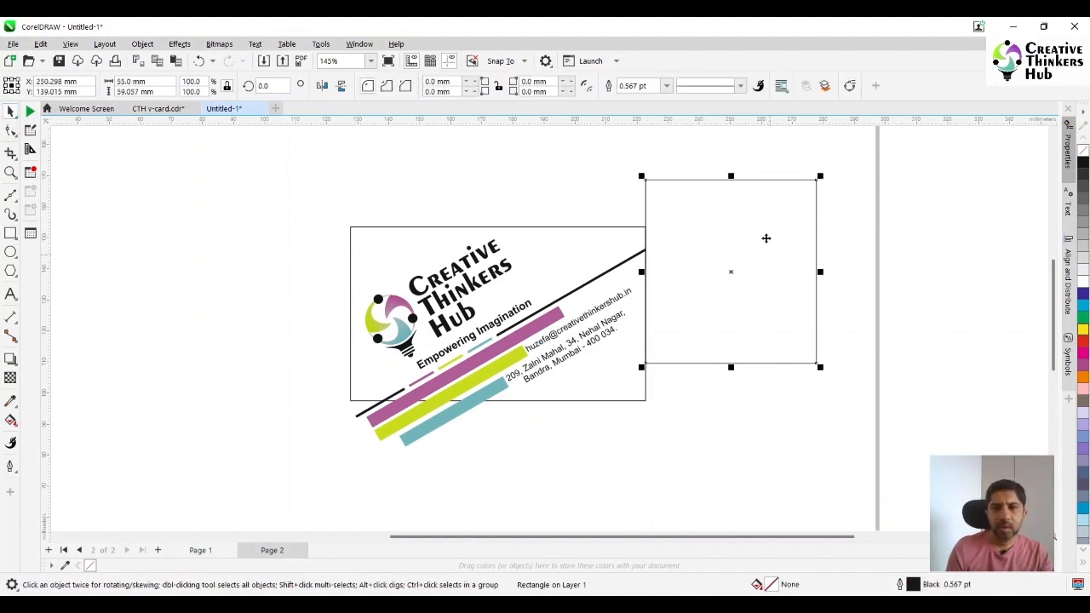
drag(766, 236, 643, 448)
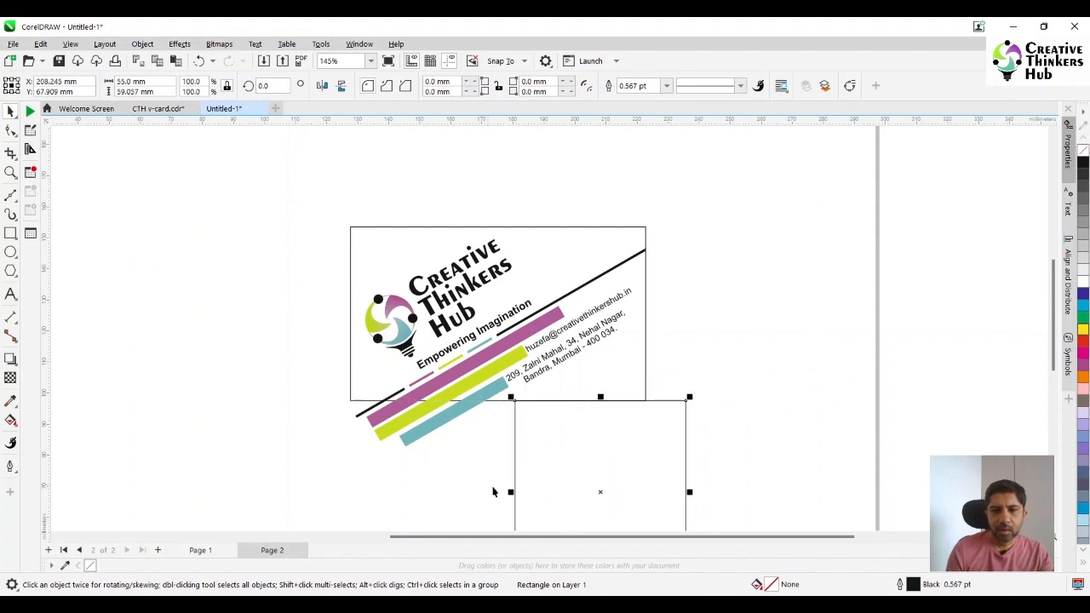
drag(514, 490, 326, 486)
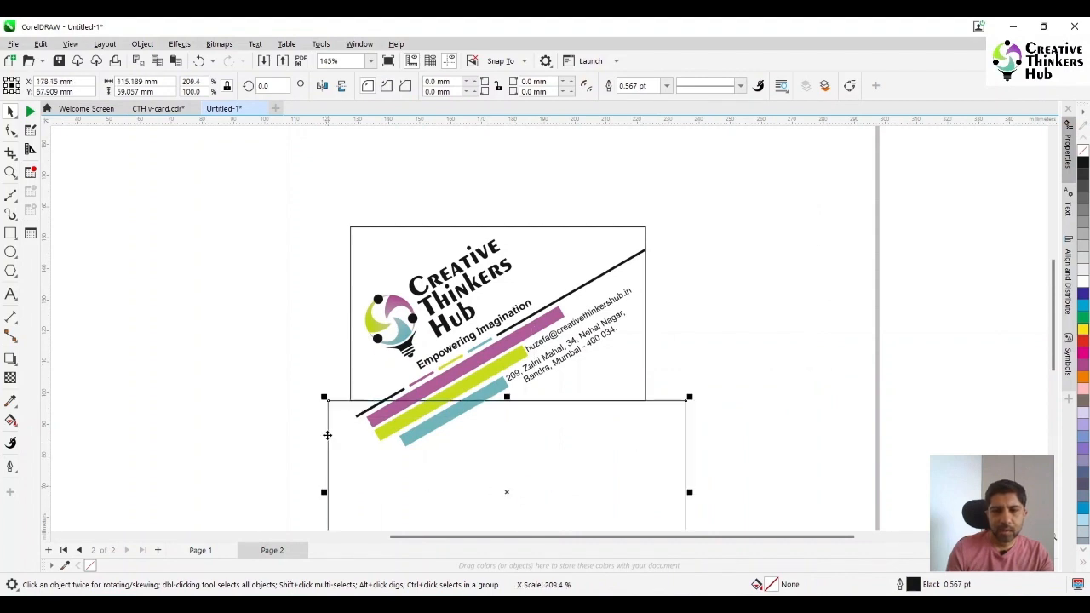
Try to trim the line group against the rectangle below the card, and undo the trim
click(163, 321)
click(363, 412)
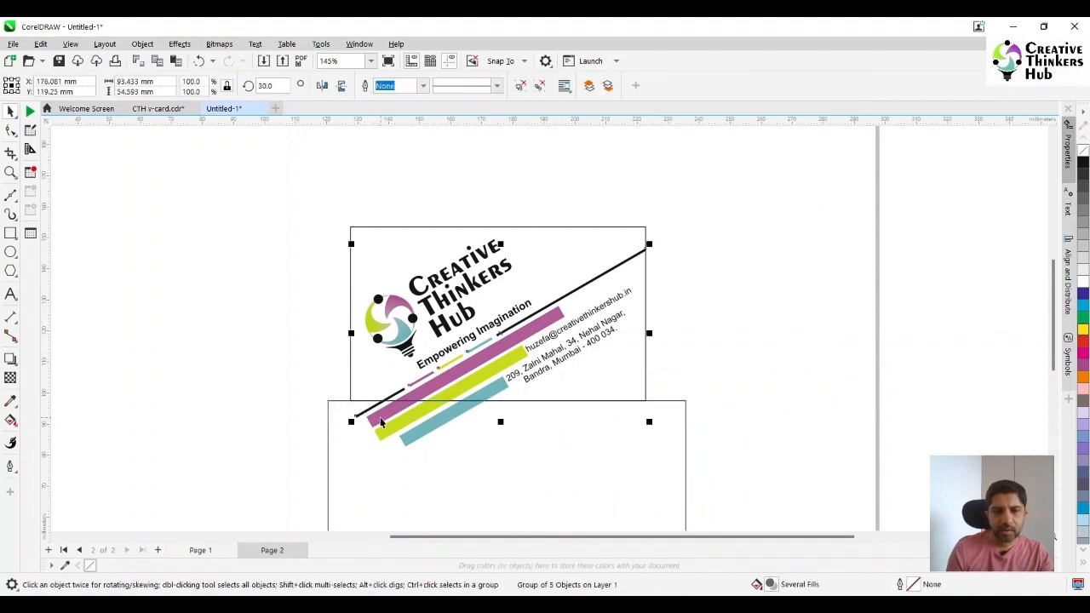
shift+click(384, 427)
shift+click(392, 435)
click(227, 397)
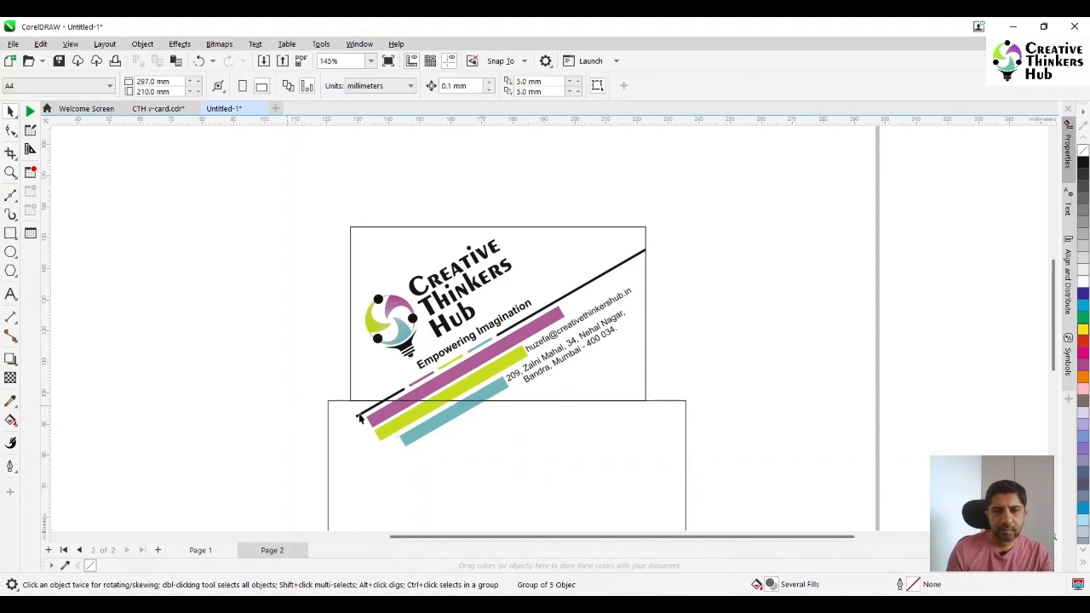
click(364, 411)
shift+click(352, 418)
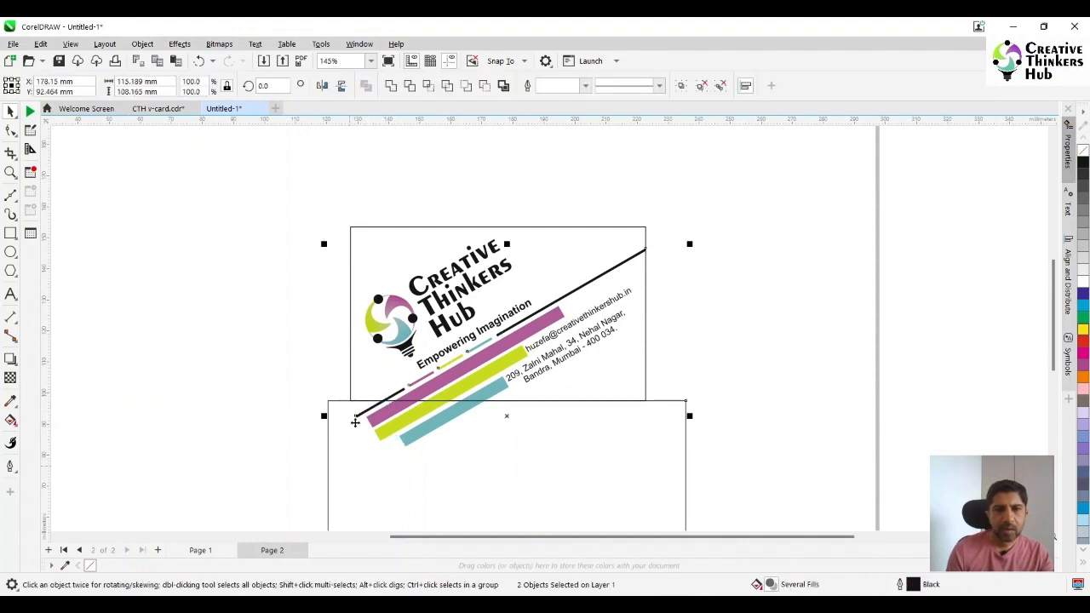
click(410, 86)
key(ctrl+z)
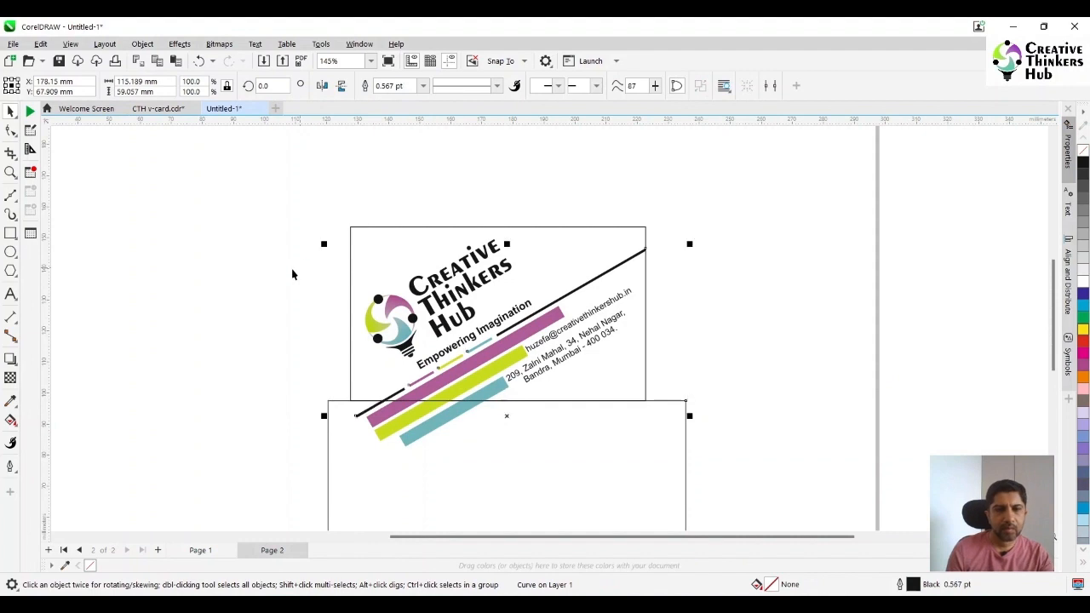
Trim off the line's lower end below the card, using the rectangle as the cutting object
click(293, 268)
click(383, 457)
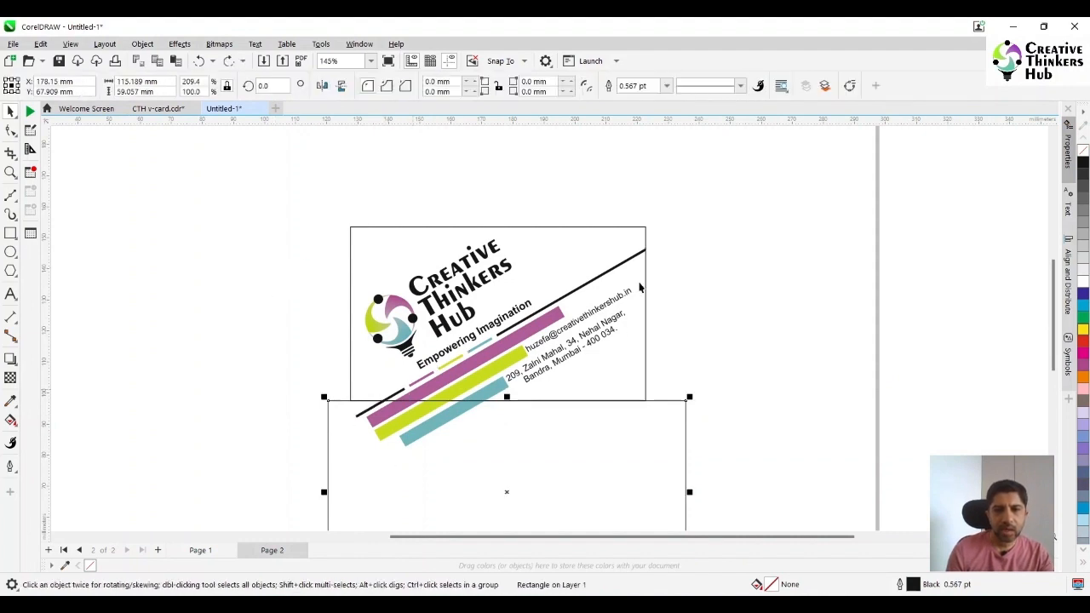
shift+click(632, 259)
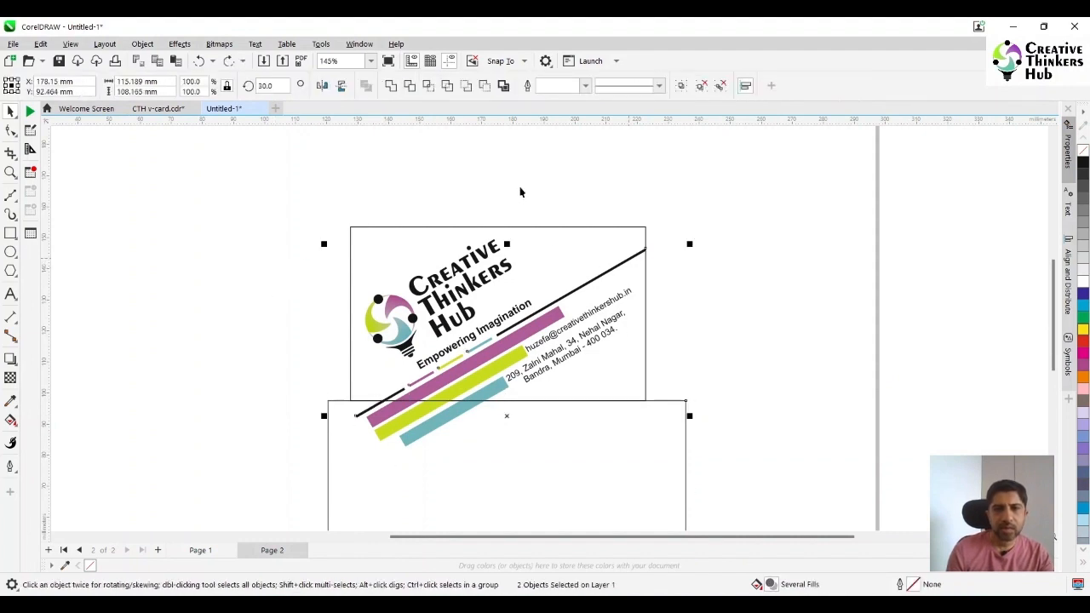
click(408, 87)
click(246, 254)
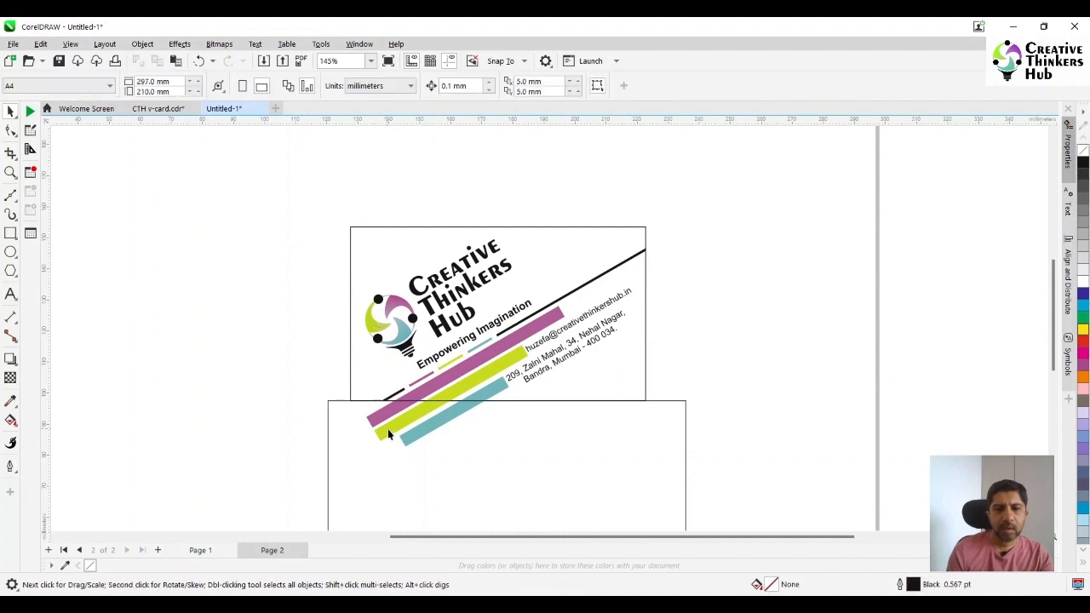
Trim the magenta and teal stripes flush with the card's bottom edge using the rectangle below it
click(497, 476)
shift+click(503, 349)
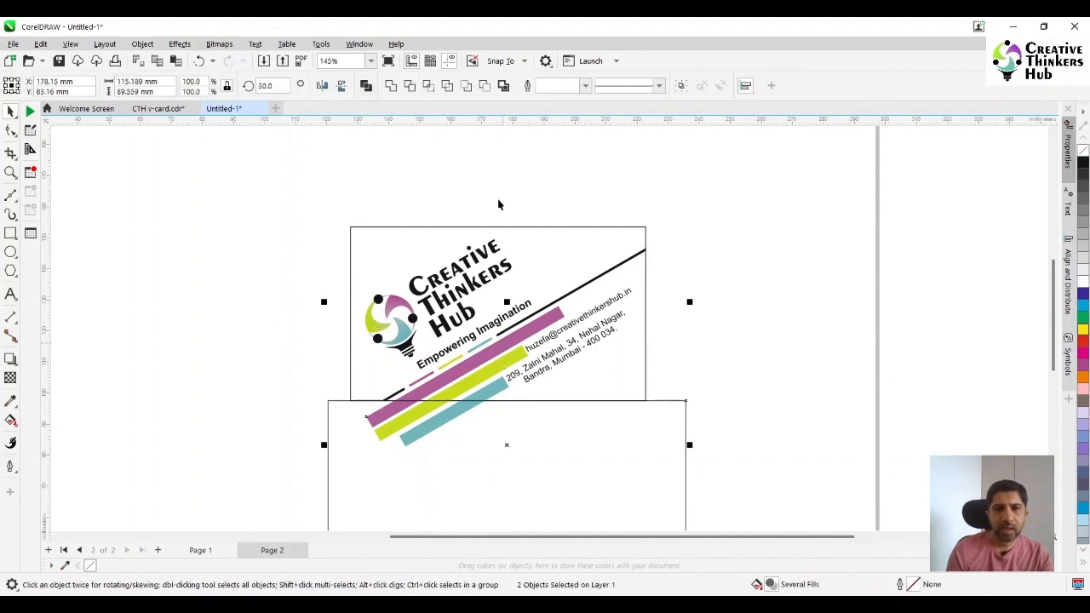
click(409, 86)
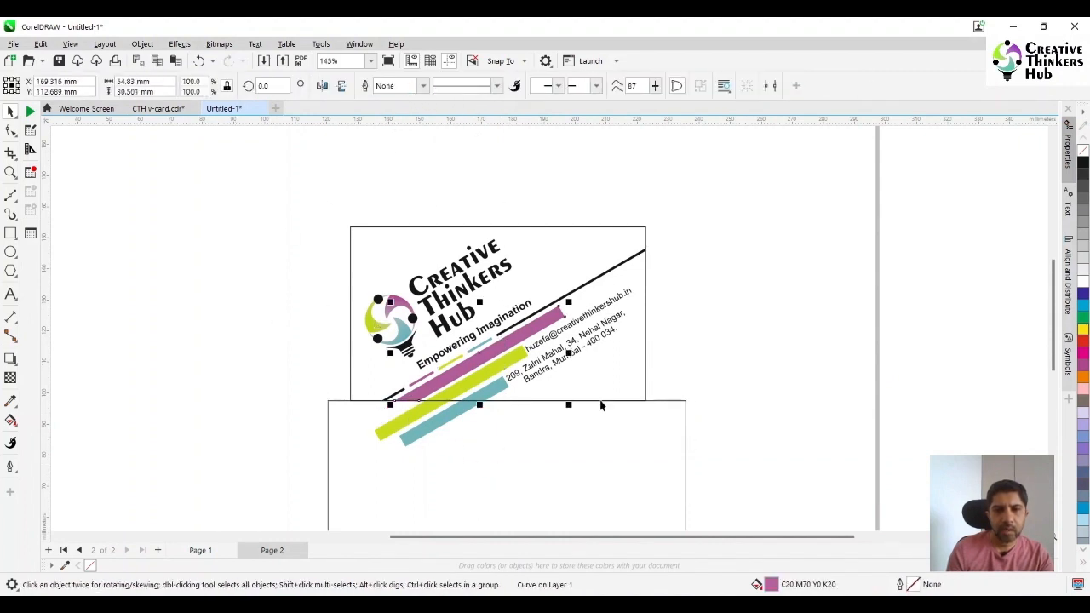
click(527, 454)
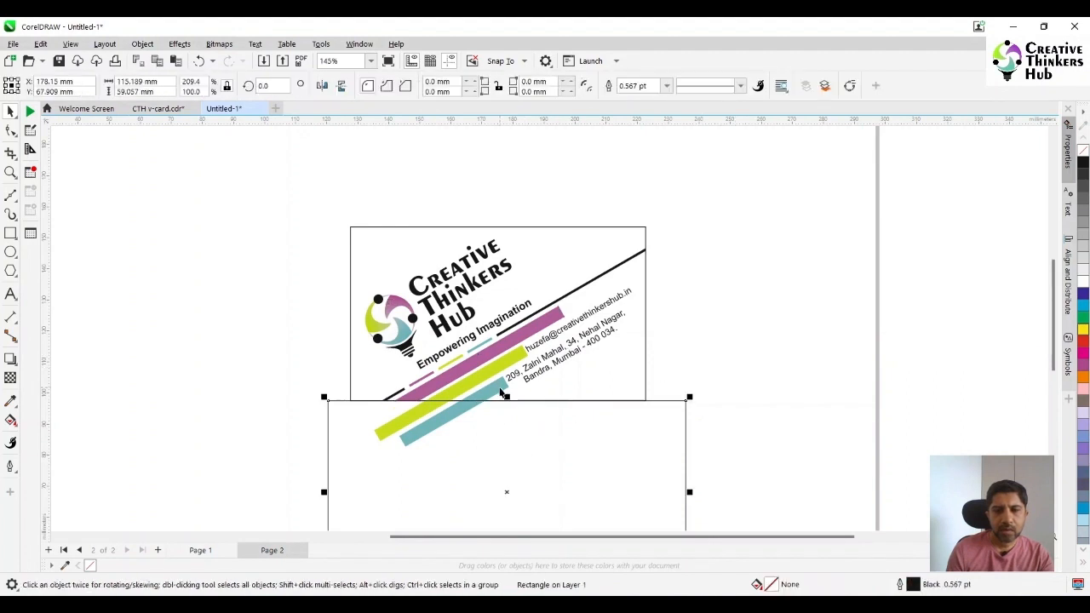
shift+click(500, 391)
click(410, 86)
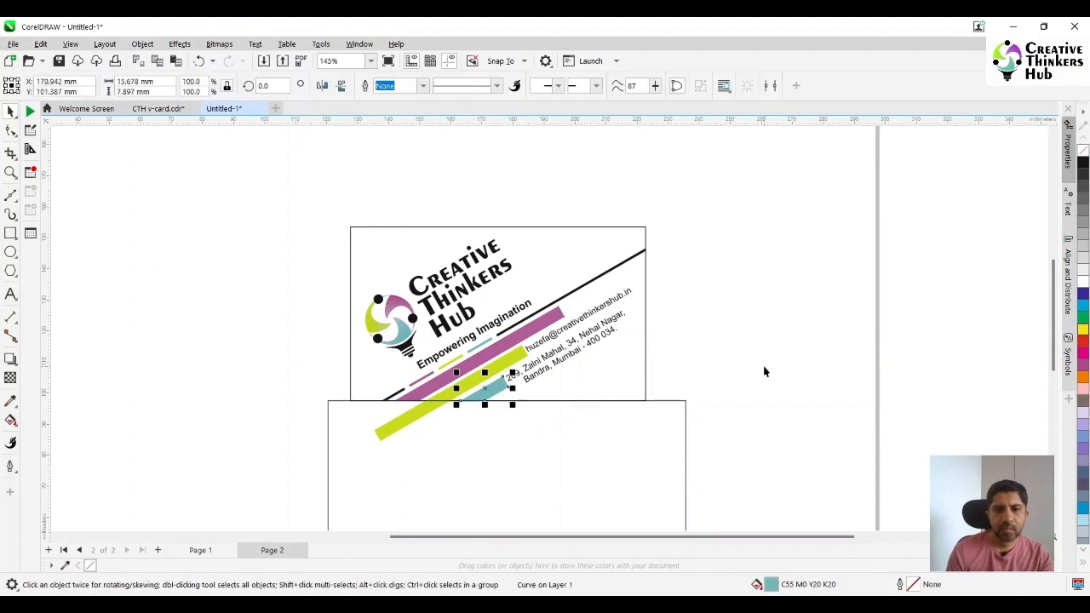
Trim the green stripe flush with the card's bottom edge and delete the trimming rectangle
click(596, 449)
shift+click(462, 389)
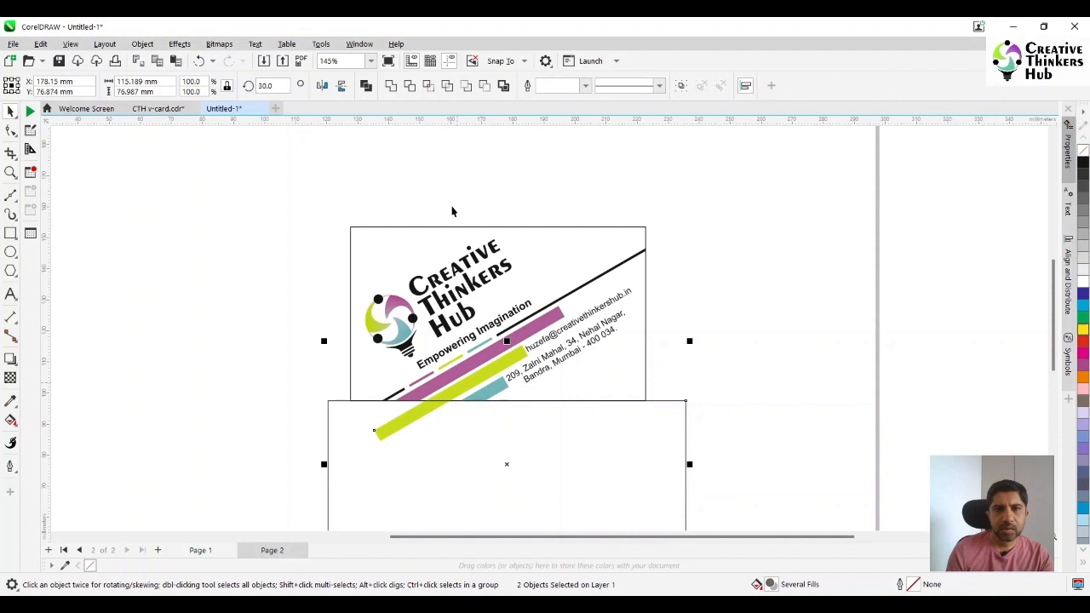
click(409, 86)
click(820, 323)
click(575, 451)
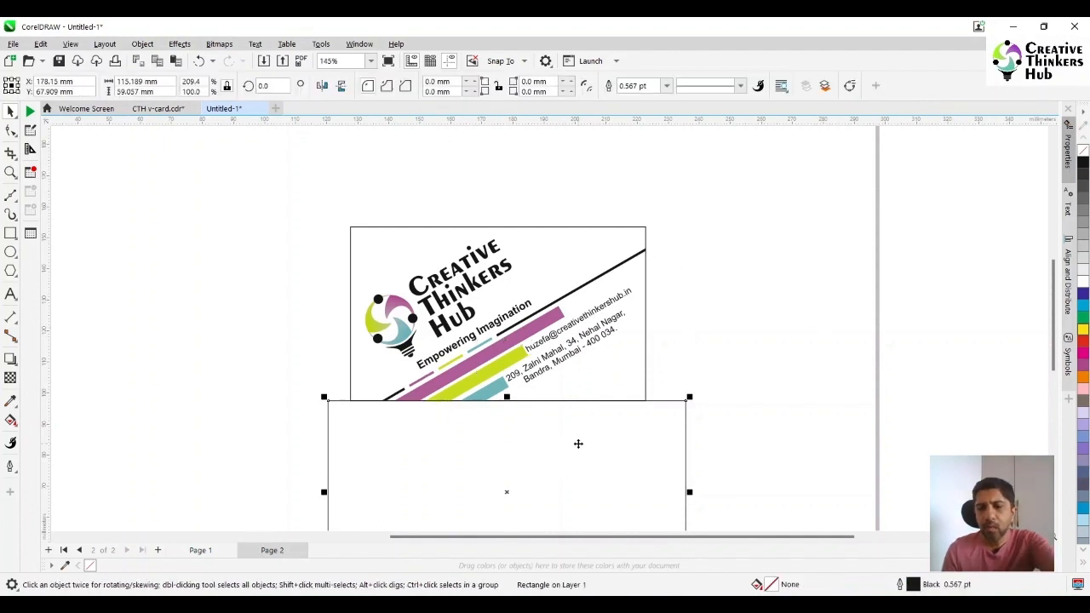
key(Delete)
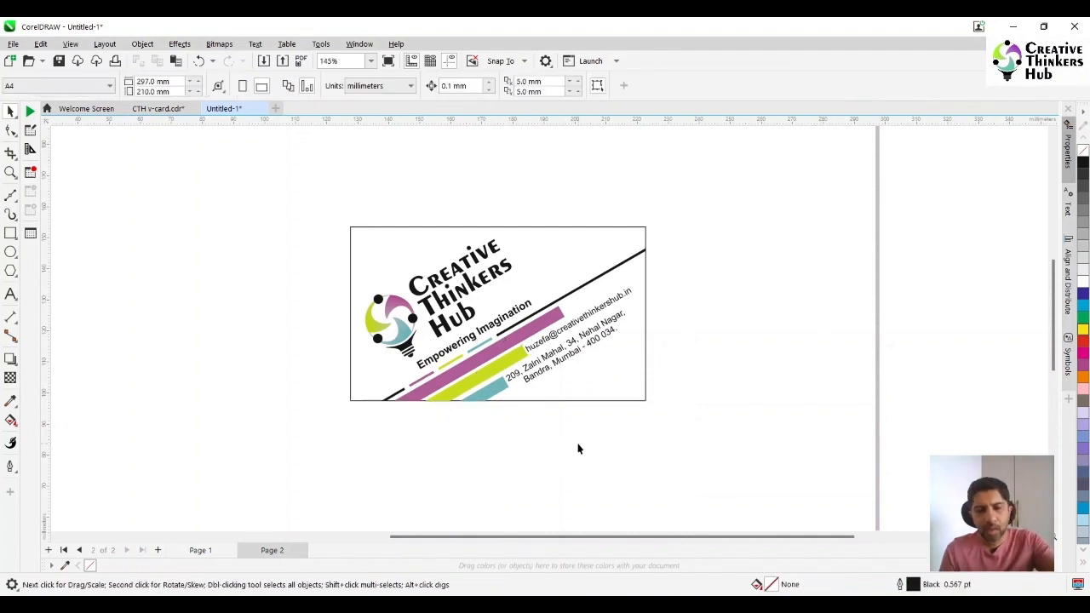
Select all objects of the logo card and group them
click(370, 60)
click(358, 84)
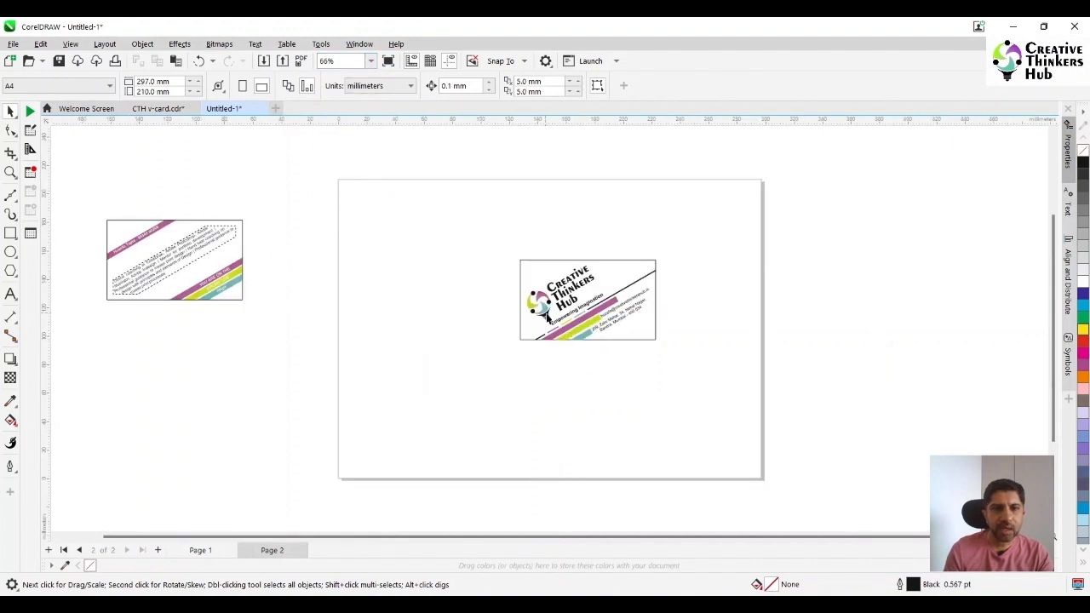
drag(473, 231, 685, 360)
key(ctrl+g)
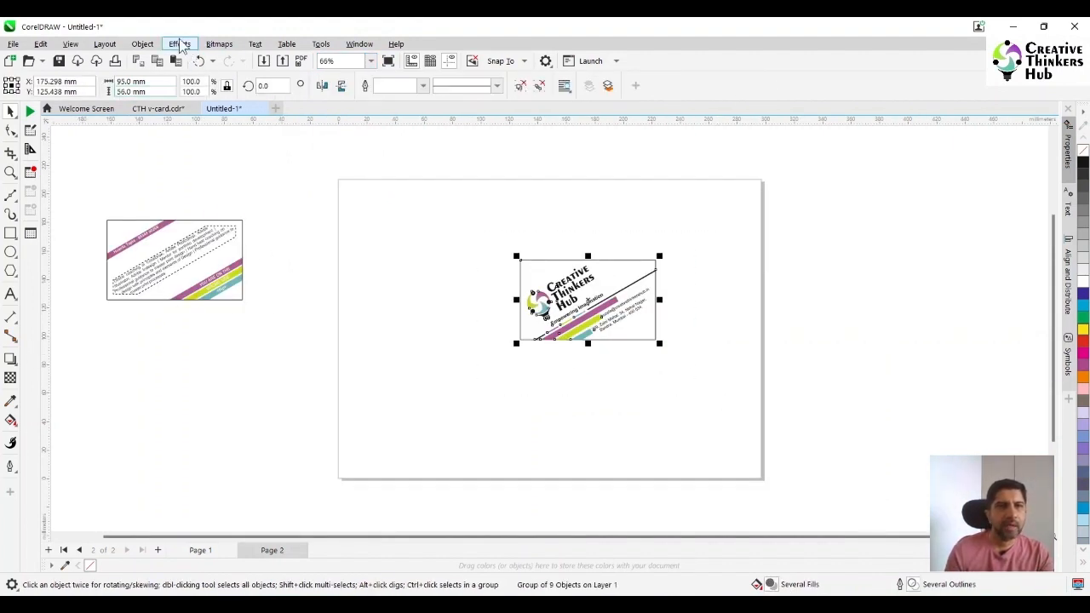
Add perspective to the logo card by raising both right corners to an overall height of about 84 mm, and move it lower on the page
click(142, 43)
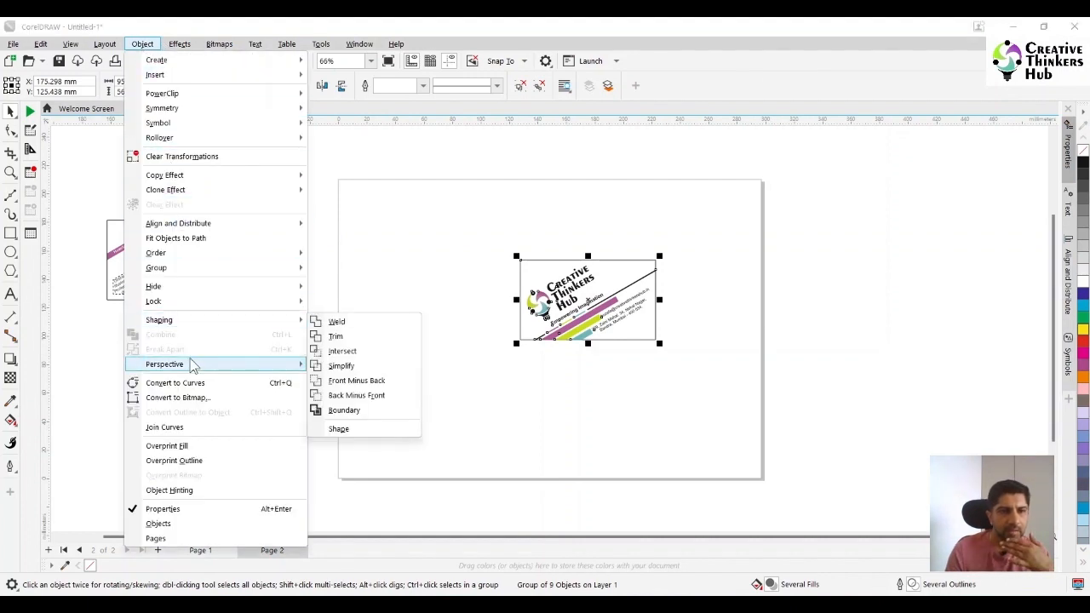
mouse_move(255, 364)
click(349, 364)
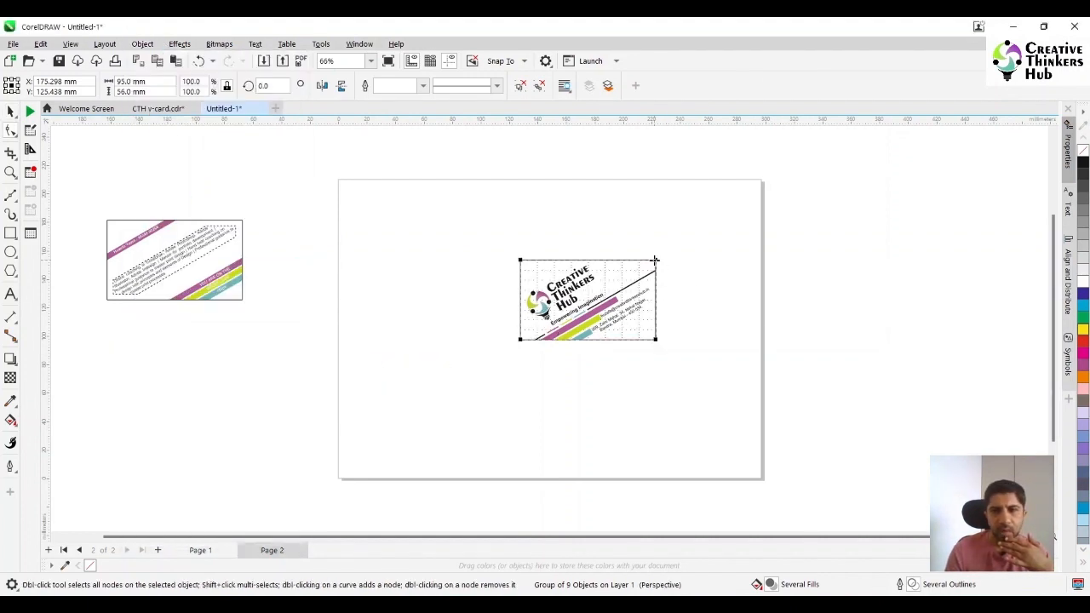
drag(655, 260, 655, 221)
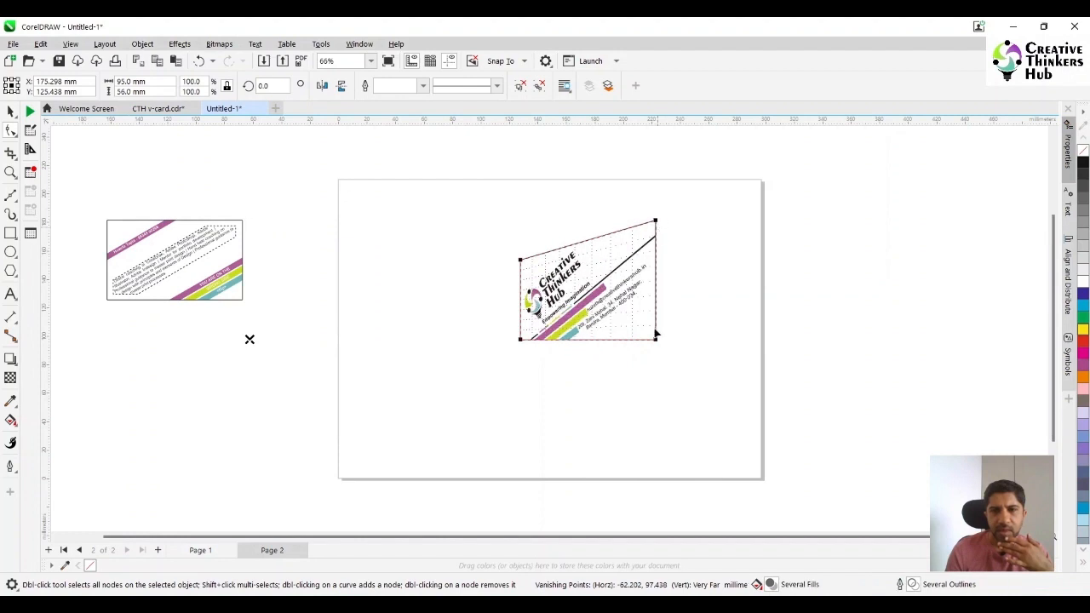
drag(654, 334, 657, 304)
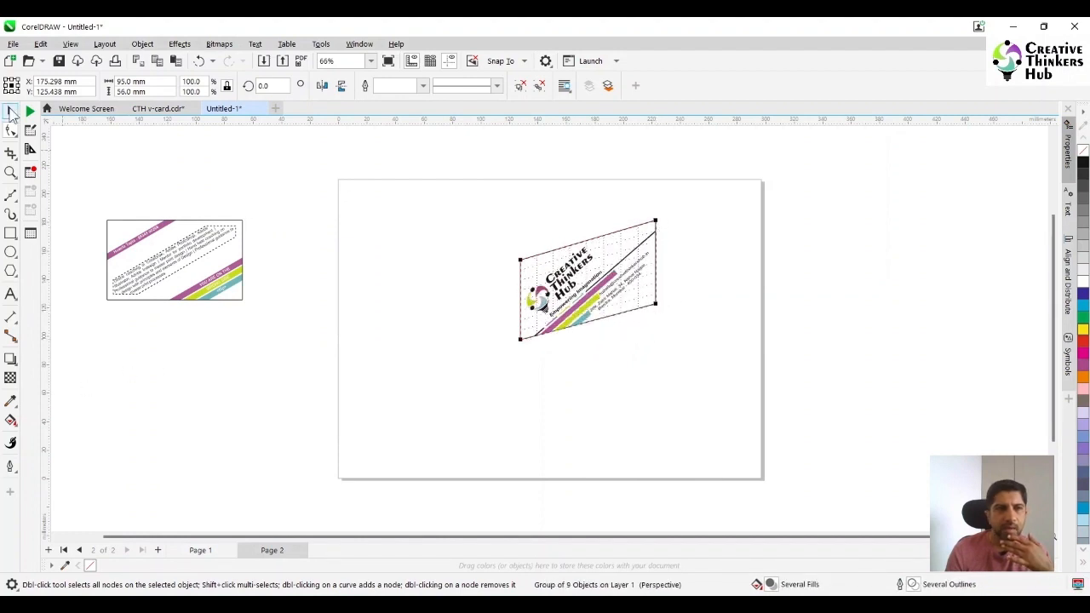
click(10, 111)
drag(576, 271, 597, 359)
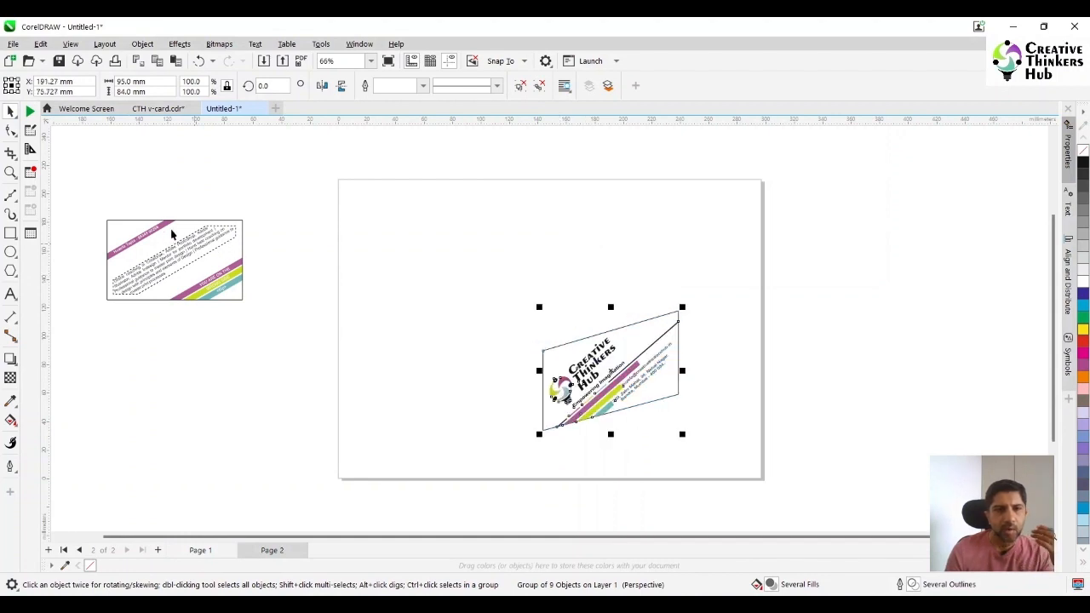
Check the PowerClip rectangle inside the text card group, and ungroup the card into its separate objects
click(201, 278)
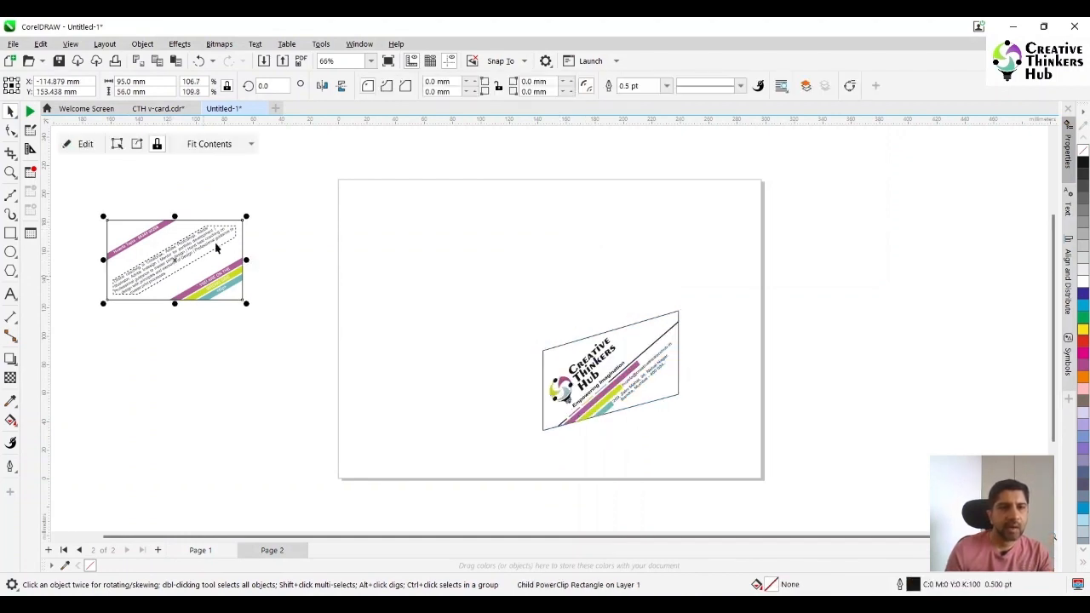
click(263, 195)
click(213, 276)
click(520, 86)
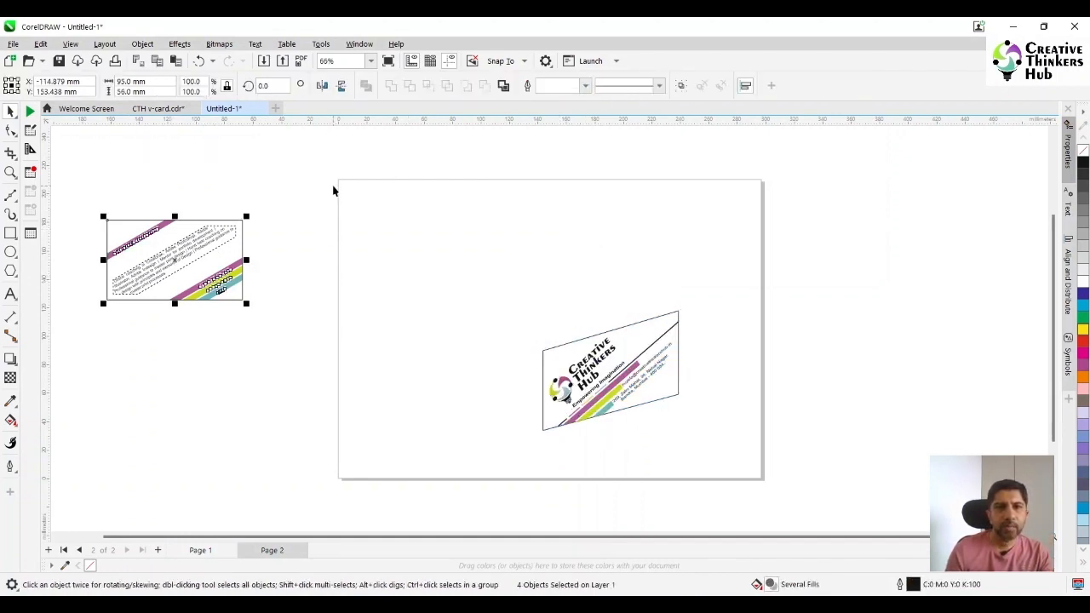
click(333, 187)
Cut all four stripes with their captions out of the text card's PowerClip frame and finish editing its contents
double_click(225, 284)
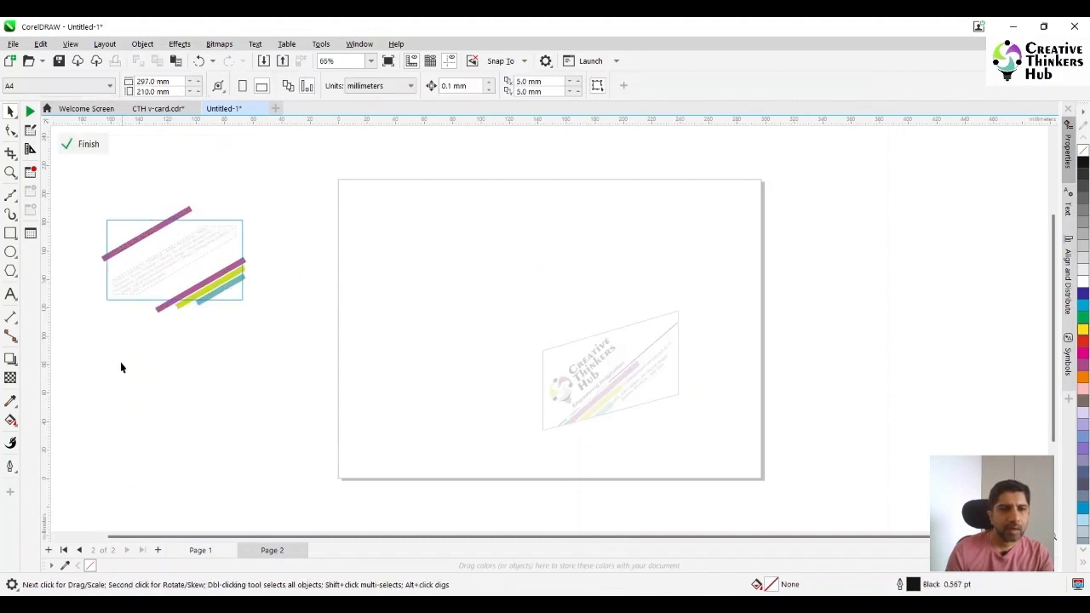
key(ctrl+a)
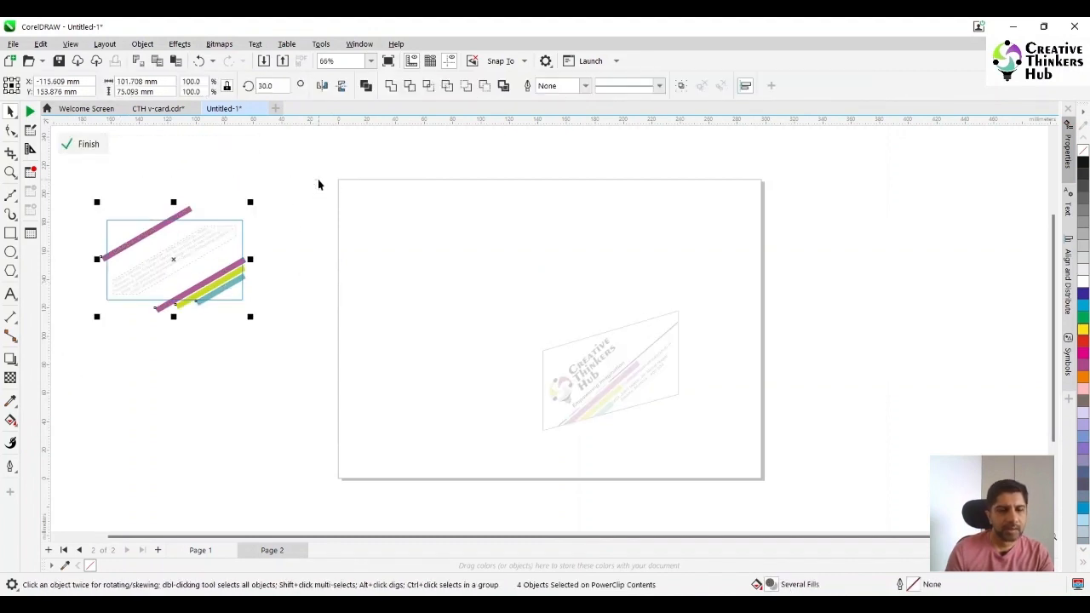
key(Delete)
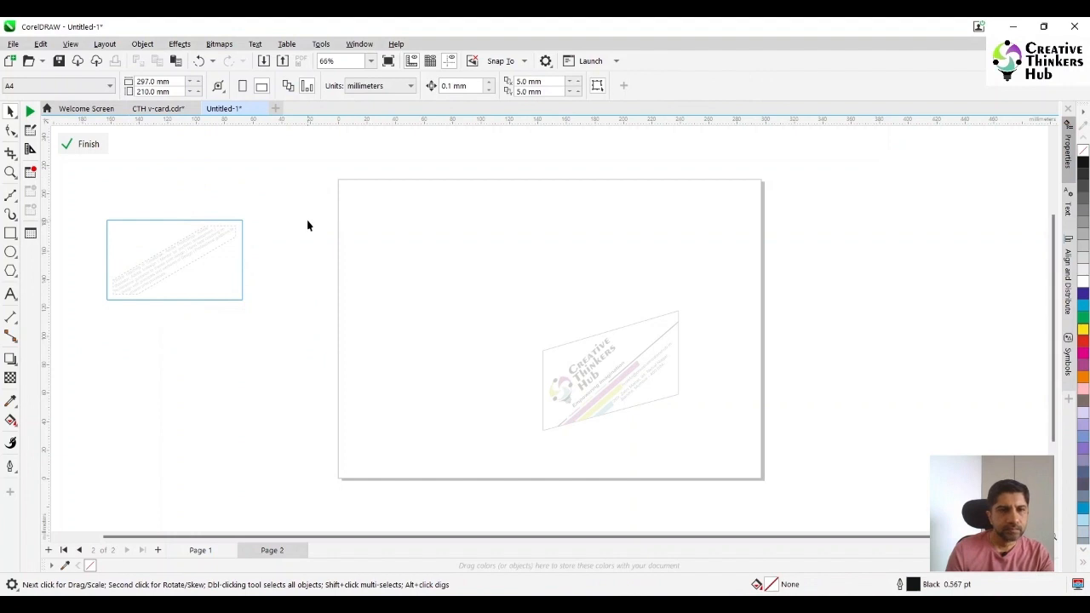
click(89, 145)
click(318, 216)
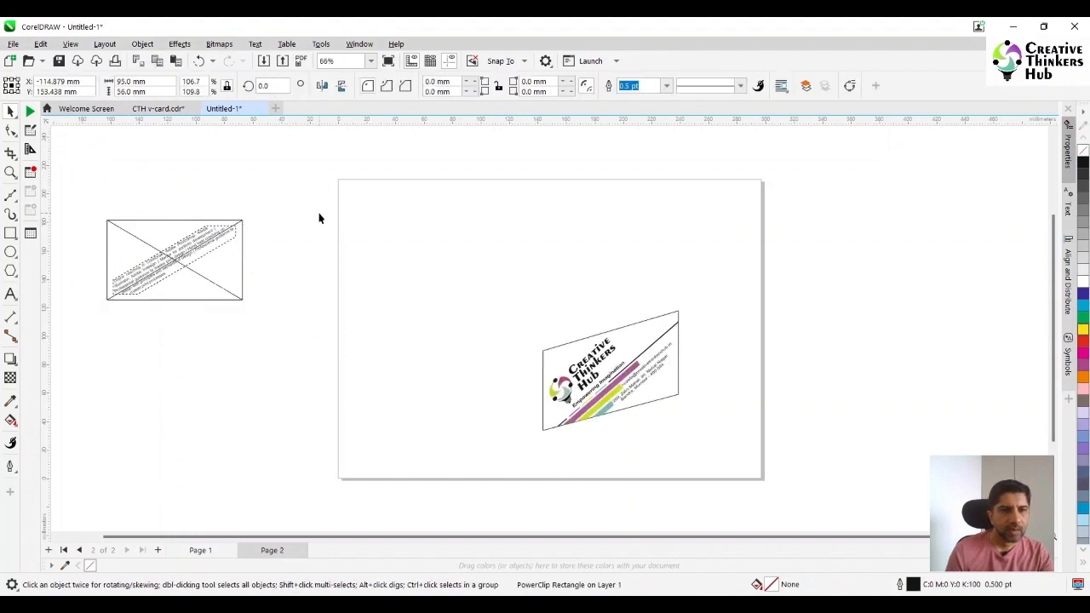
Draw a 95 × 56 mm rectangle over the empty PowerClip frame as the card outline and delete the frame
click(10, 234)
drag(108, 220, 241, 297)
drag(244, 298, 245, 301)
click(10, 111)
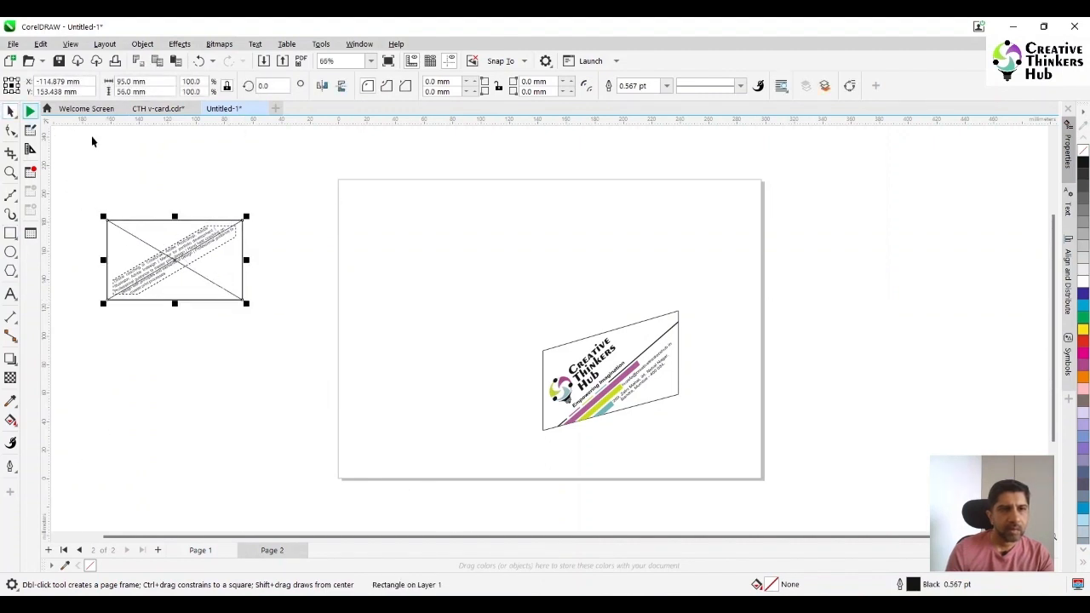
click(287, 183)
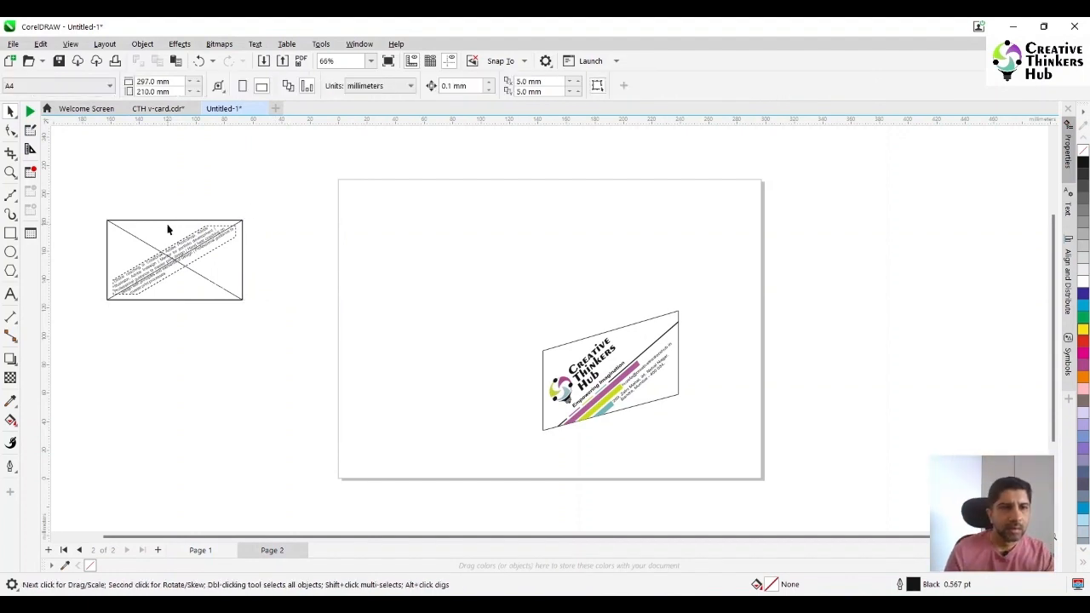
click(167, 227)
key(Delete)
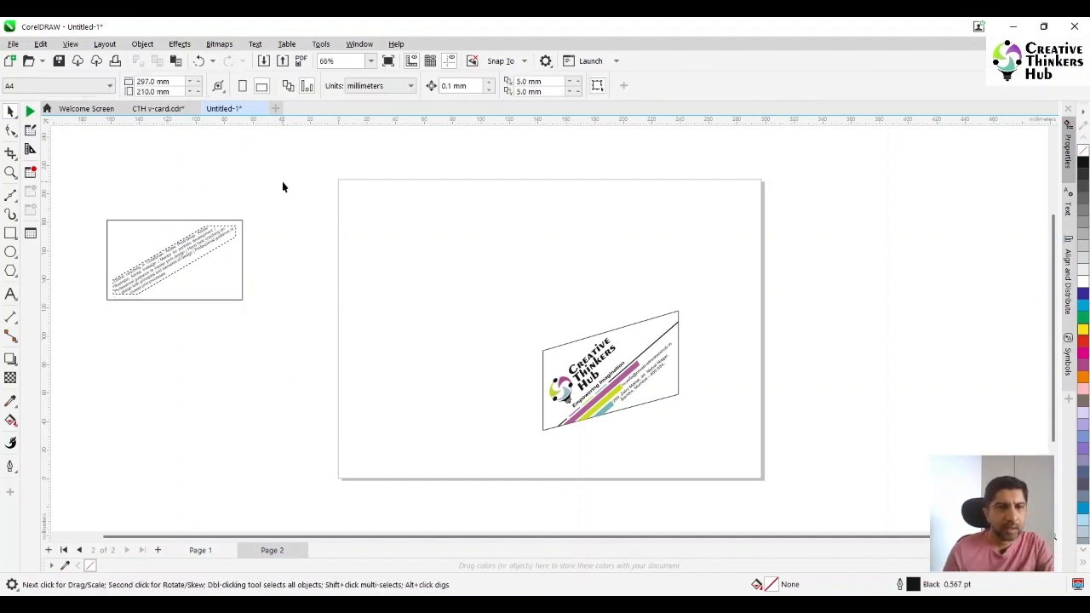
Paste the cut stripes back onto the card and trim the upper purple stripe flush with the card's left edge using a rectangle
key(ctrl+v)
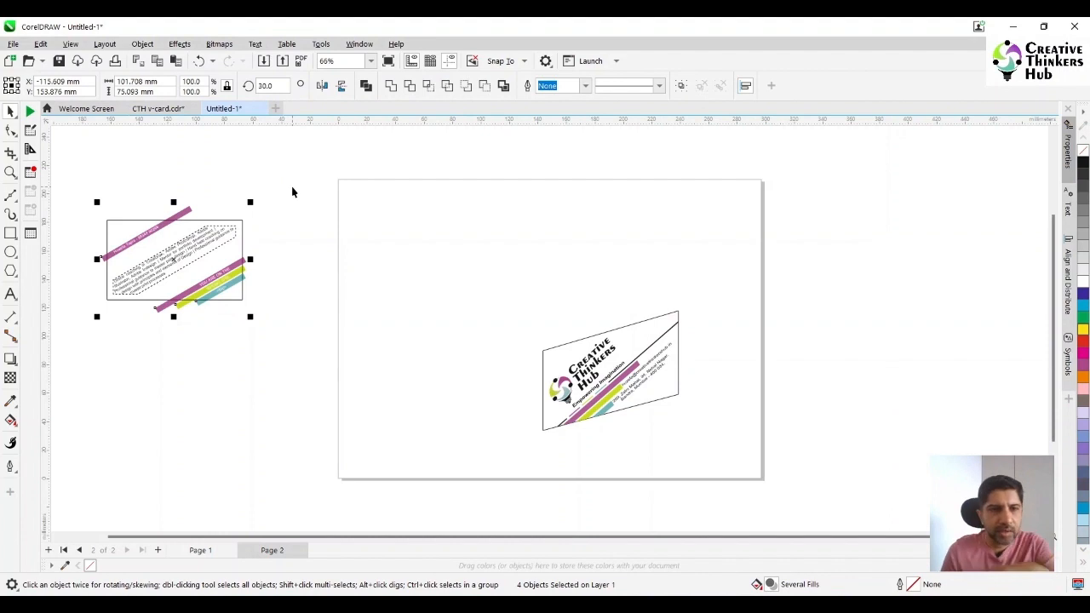
click(10, 172)
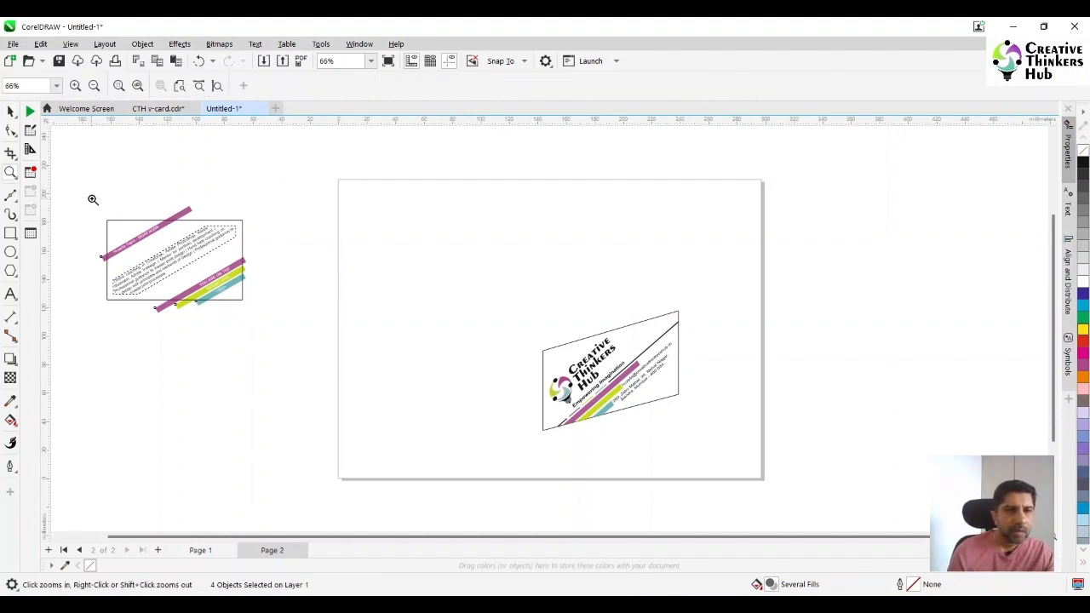
drag(230, 283, 295, 343)
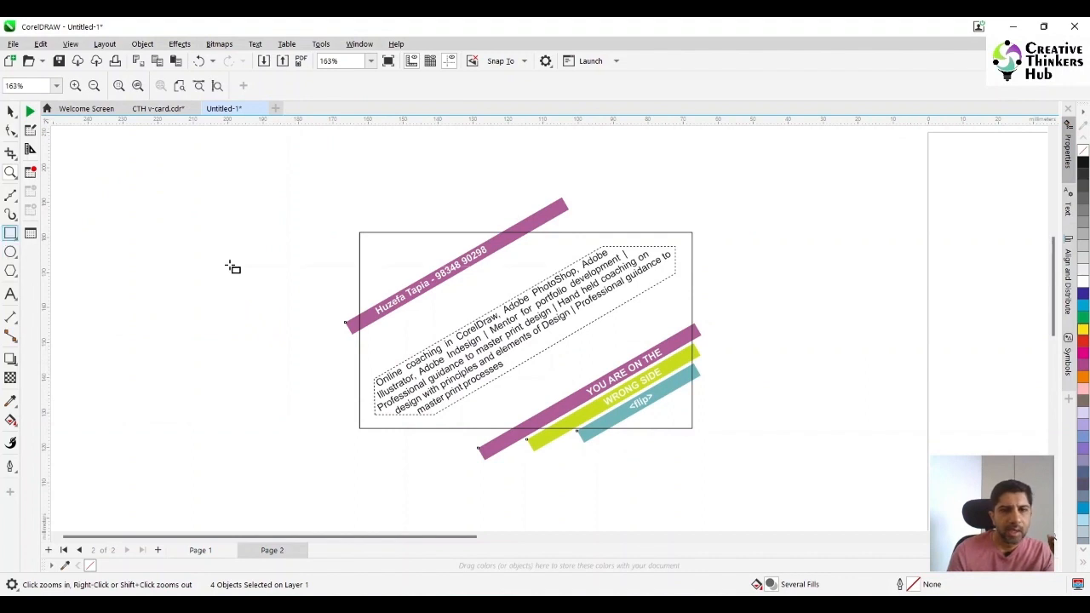
drag(256, 216, 360, 424)
click(10, 112)
shift+click(545, 211)
click(460, 86)
Place the trimming rectangle directly under the card and widen it to extend past the card's lower right corner
drag(294, 283, 398, 491)
drag(467, 520, 716, 520)
drag(539, 419, 538, 428)
shift+click(691, 402)
click(415, 89)
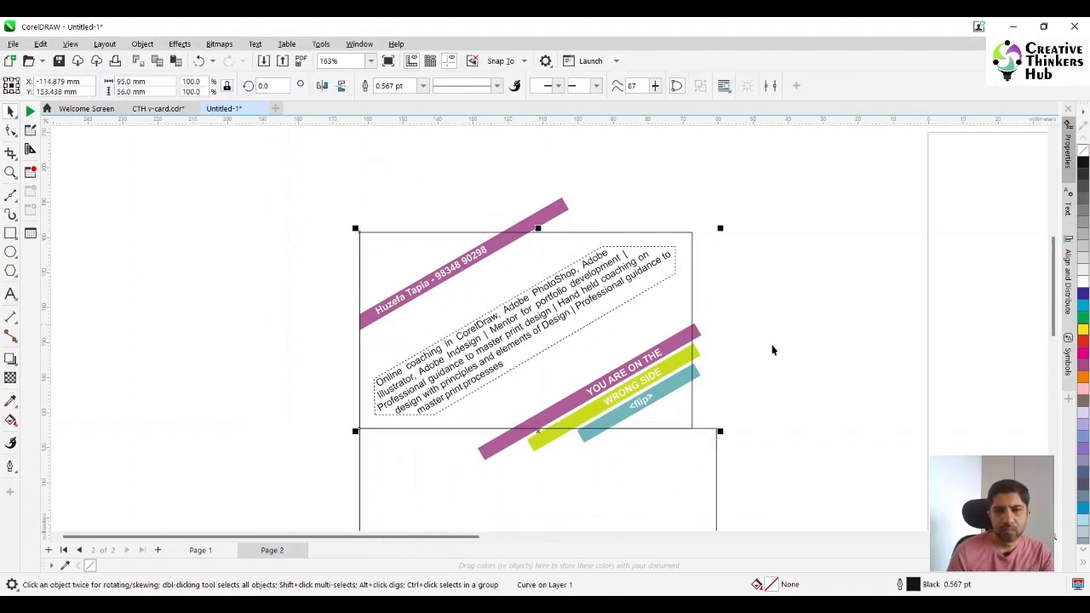
Trim the teal, green and lower purple stripes flush with the card's bottom edge using the trimming rectangle
click(772, 348)
click(604, 427)
shift+click(696, 372)
click(409, 86)
click(680, 482)
click(669, 428)
shift+click(673, 365)
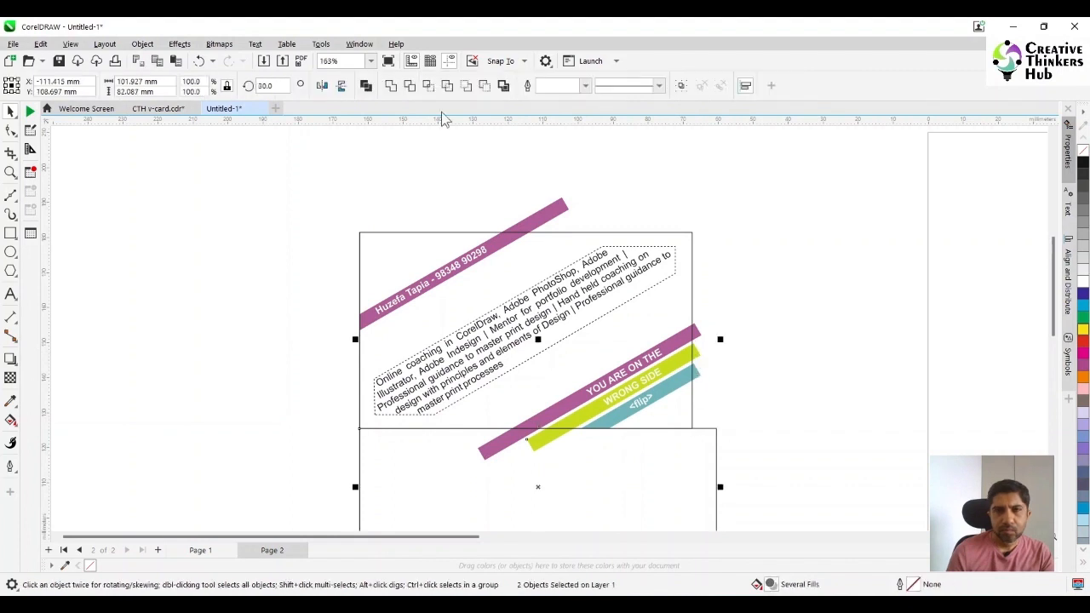
click(409, 86)
click(677, 493)
click(668, 428)
shift+click(673, 344)
click(410, 86)
Move the trimming rectangle against the card's right edge and trim the teal, green and lower purple stripes flush with it
click(644, 501)
click(635, 428)
drag(552, 492, 885, 292)
shift+click(696, 374)
click(409, 86)
click(787, 343)
shift+click(698, 353)
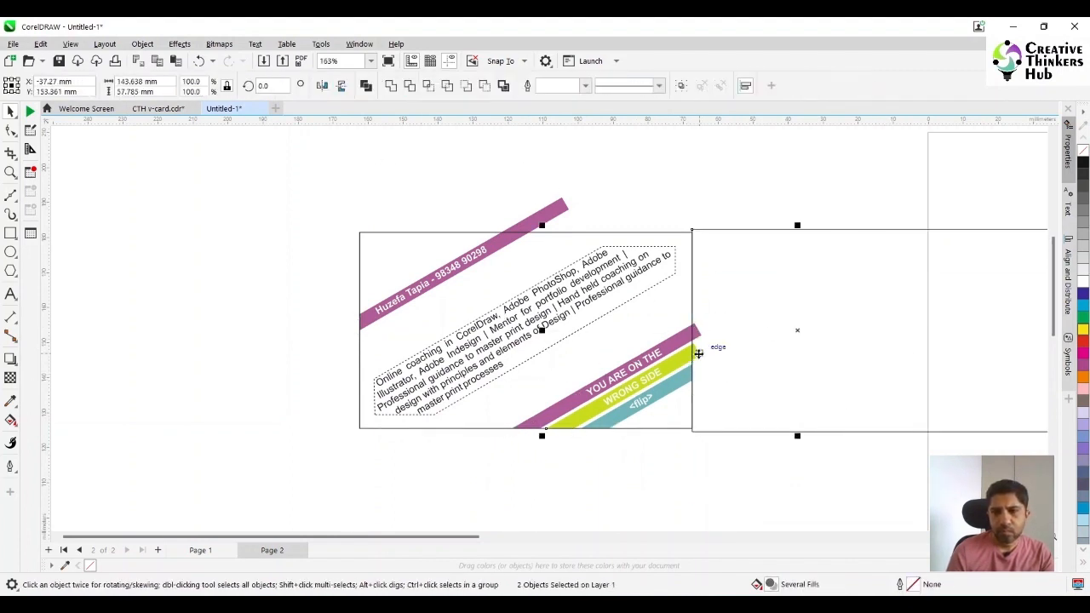
click(409, 86)
click(783, 355)
shift+click(693, 330)
click(410, 86)
Move the trimming rectangle onto the card's top edge, trim the upper purple stripe flush with it, and delete the rectangle
click(874, 394)
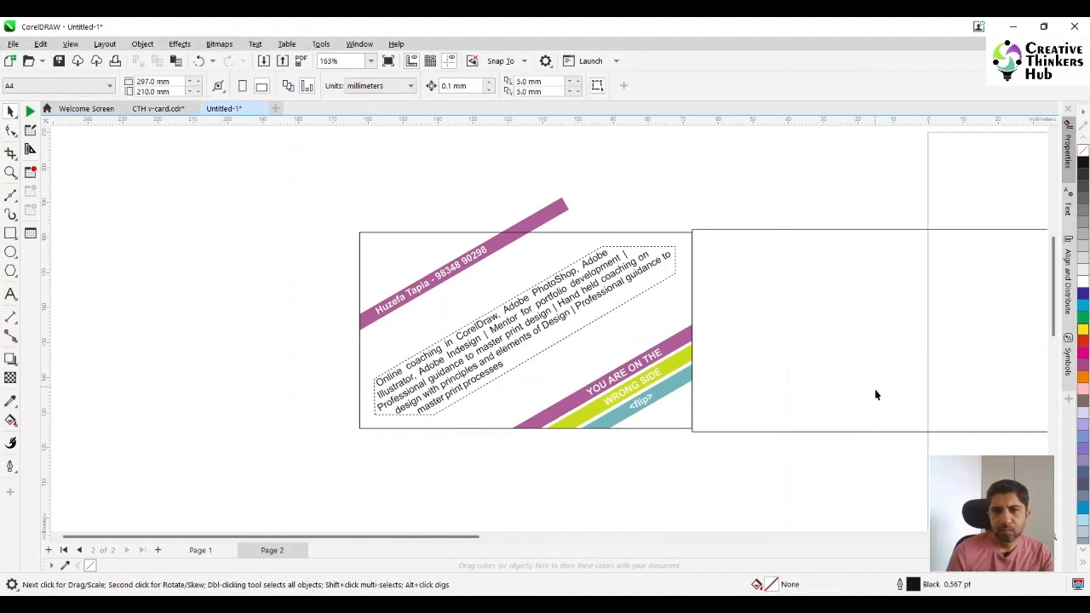
drag(875, 392, 513, 173)
drag(360, 198, 360, 233)
shift+click(504, 235)
shift+click(504, 234)
shift+click(562, 205)
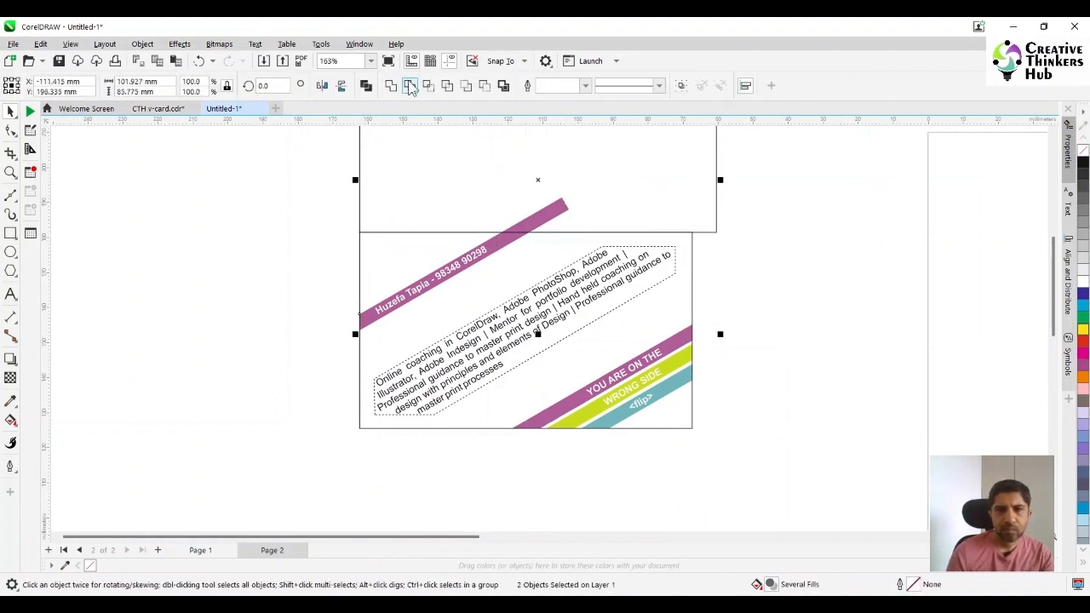
click(410, 86)
click(648, 183)
key(Delete)
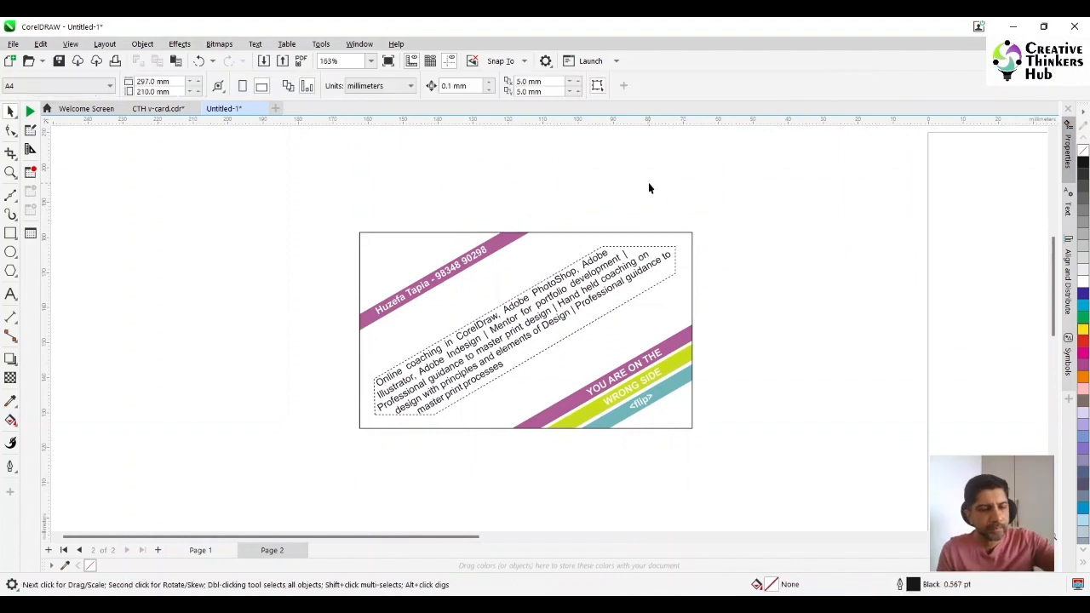
Group the text card's objects and place the group flush against the logo card's left edge
key(F4)
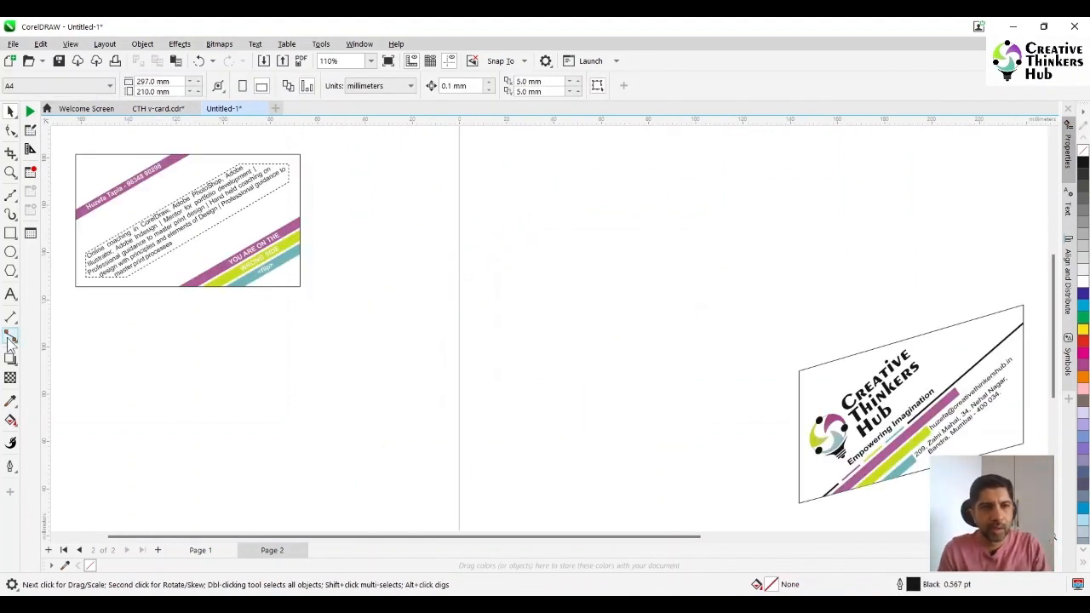
drag(337, 147, 799, 375)
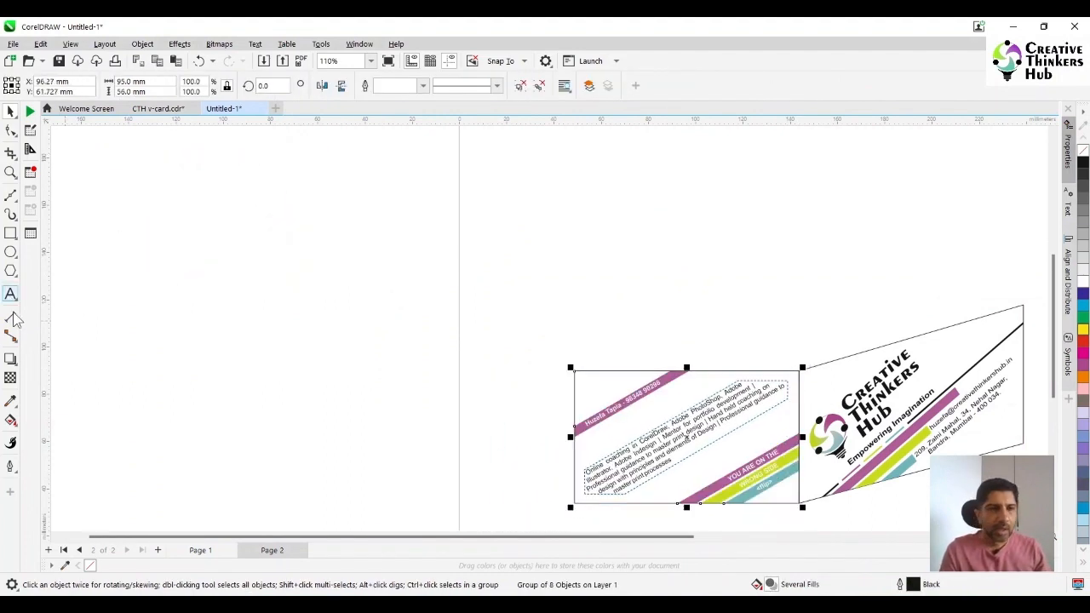
Try to add perspective to the grouped text card, and ungroup the card into separate objects
click(142, 43)
mouse_move(262, 365)
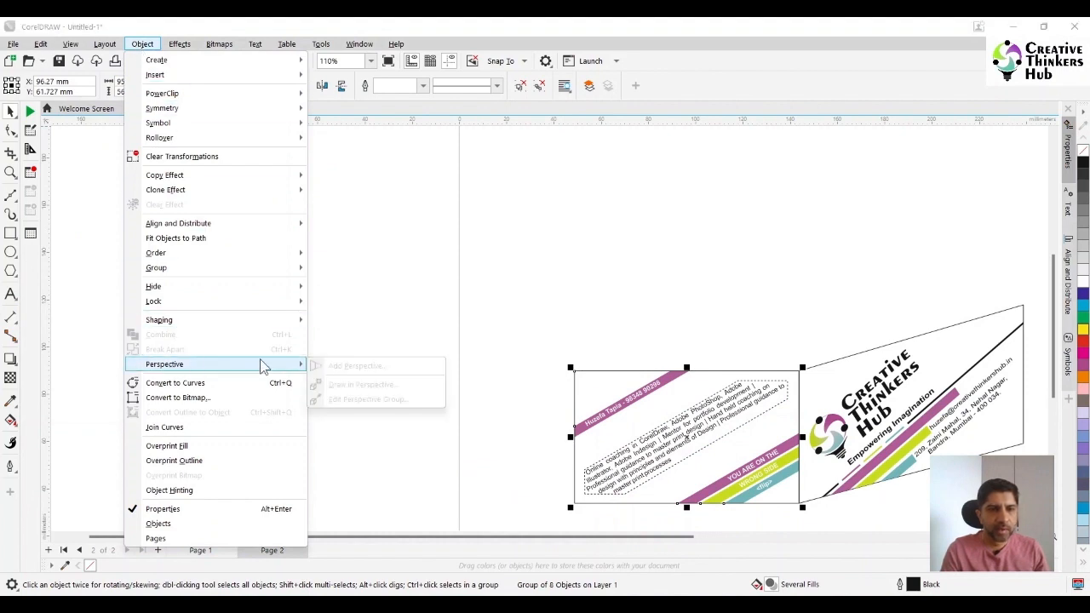
scroll(496, 366, down, 2)
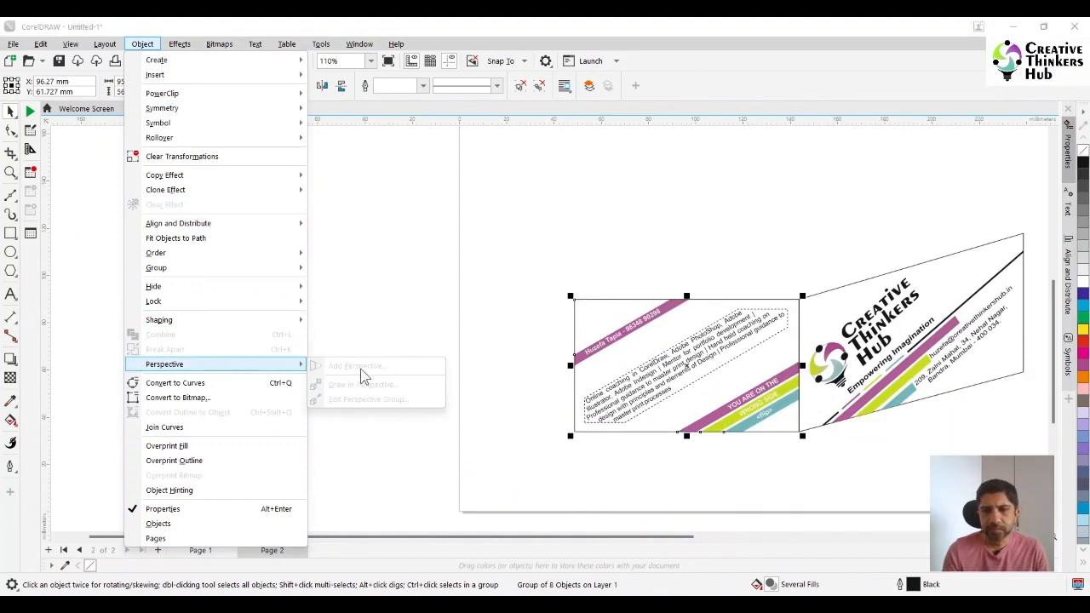
click(656, 376)
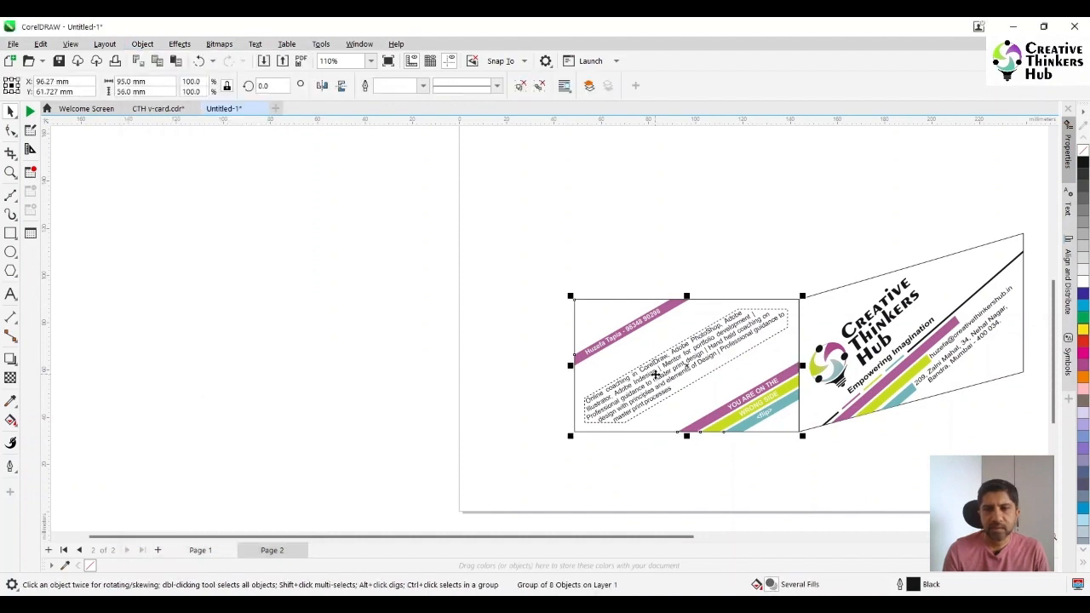
click(520, 89)
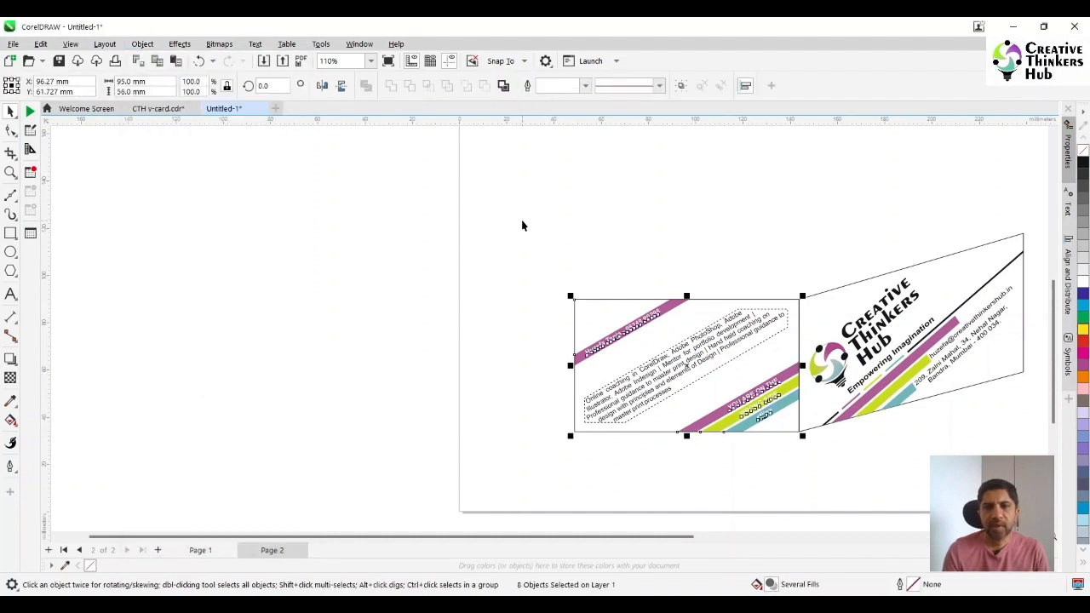
Delete the coaching paragraph from the text card and group the remaining objects
click(522, 225)
click(652, 366)
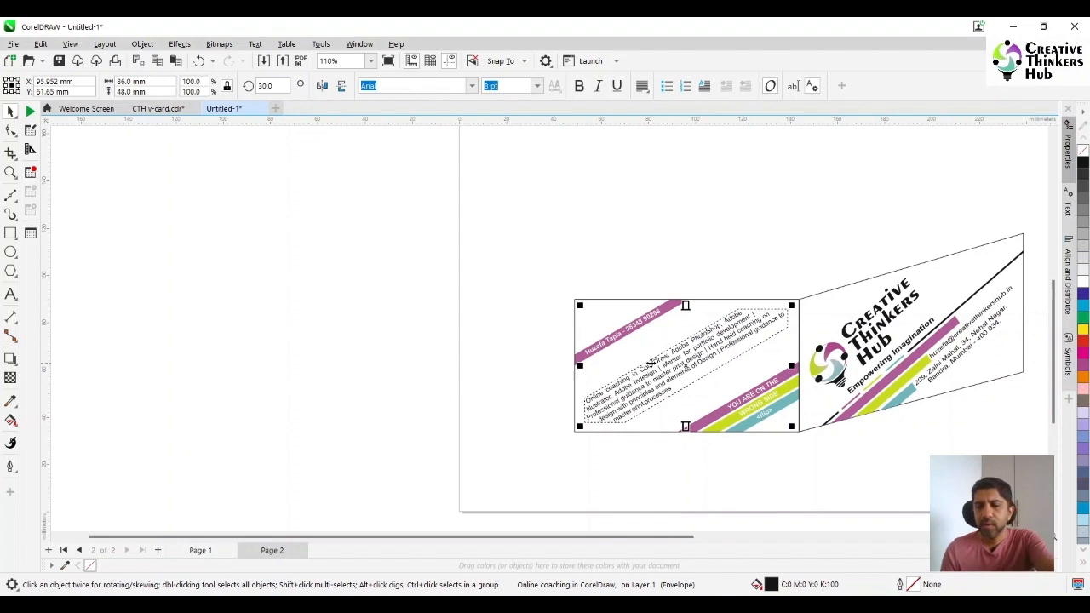
key(Delete)
drag(552, 294, 810, 479)
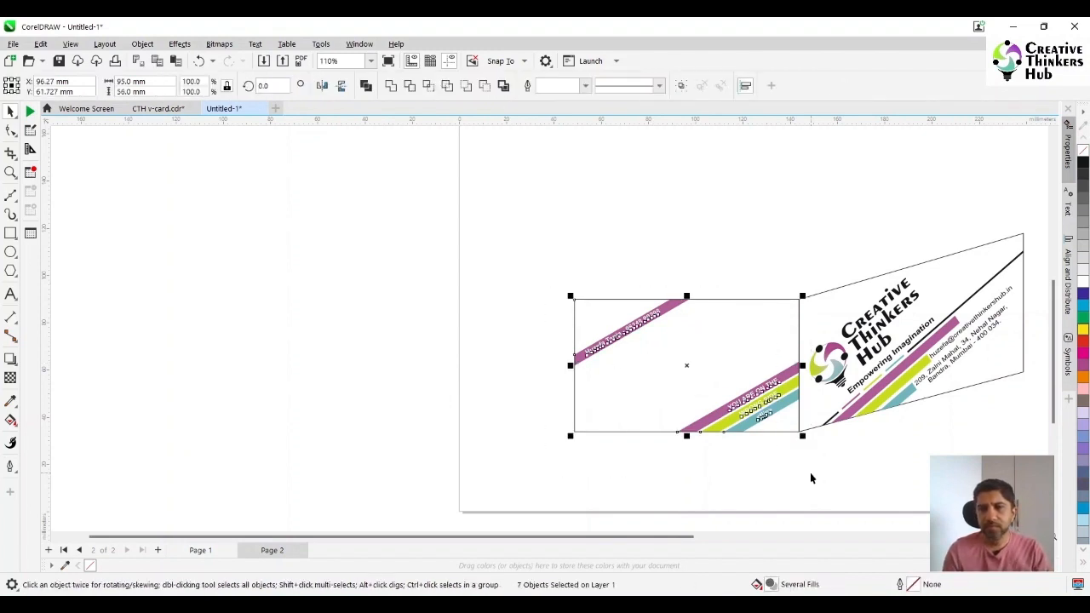
key(ctrl+g)
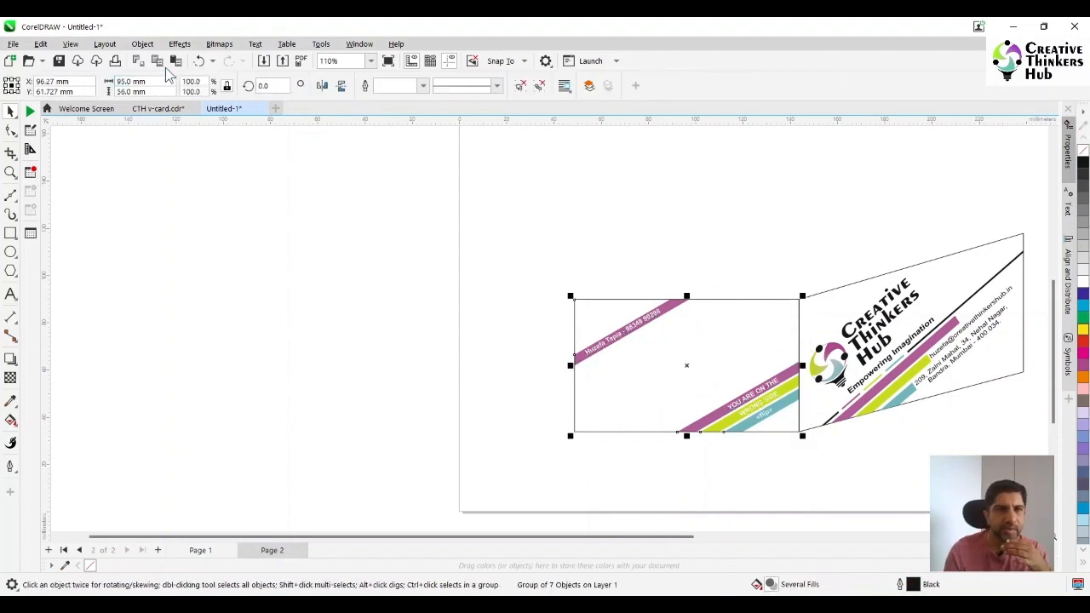
Check whether Add Perspective is available for the group without the paragraph, and undo the grouping and the paragraph's deletion
click(179, 44)
mouse_move(143, 43)
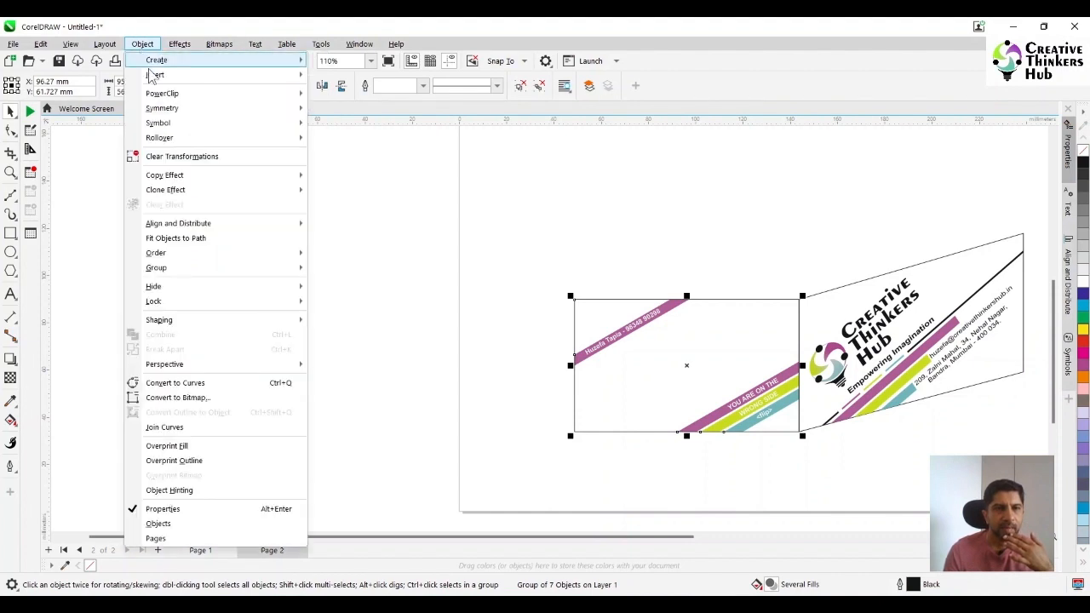
mouse_move(232, 366)
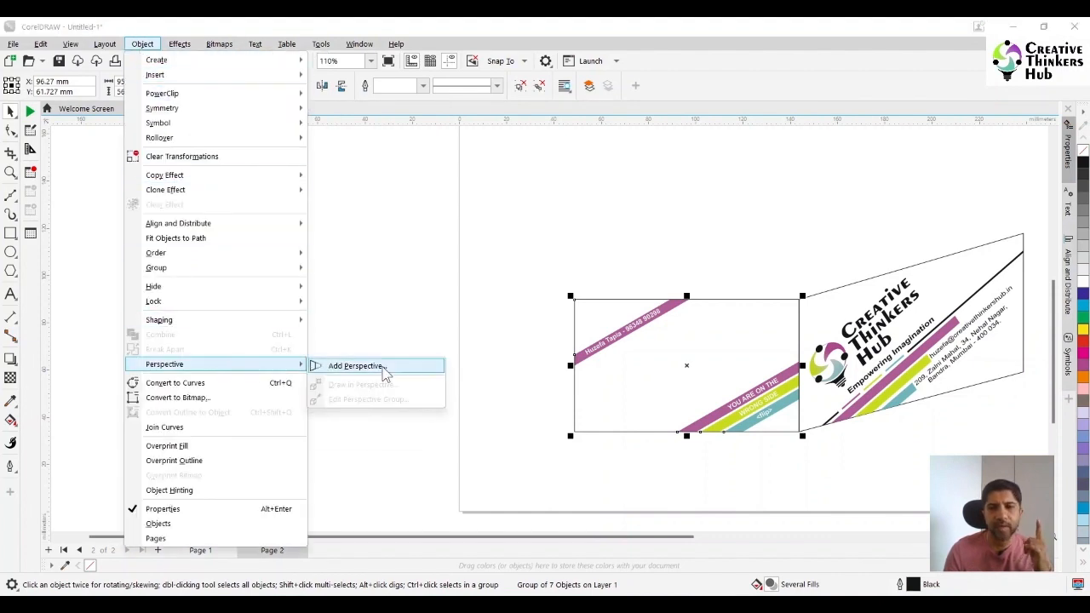
click(446, 305)
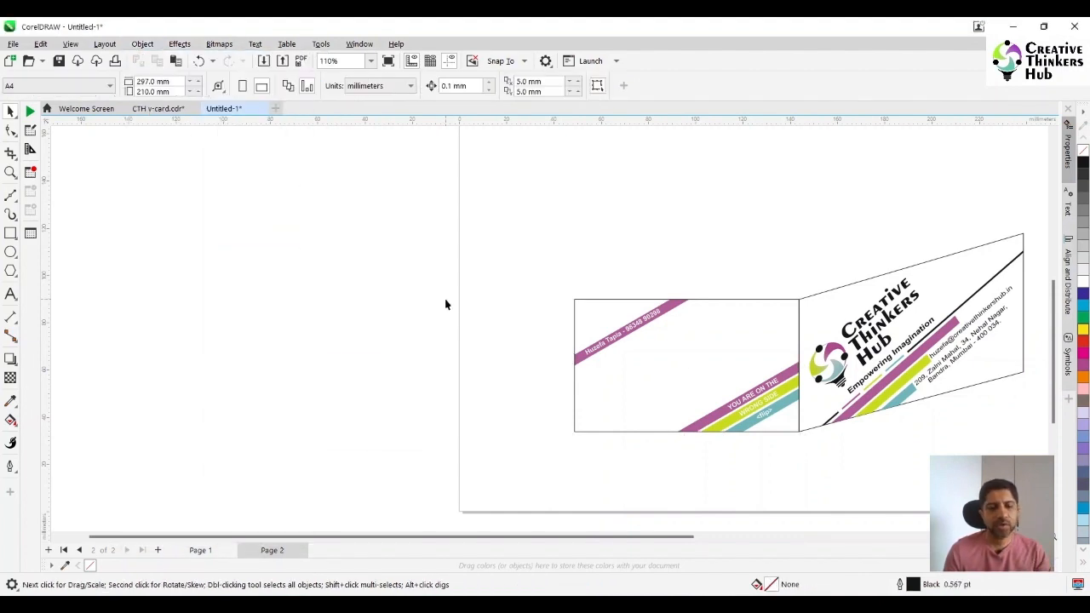
key(ctrl+z)
key(ctrl+z)
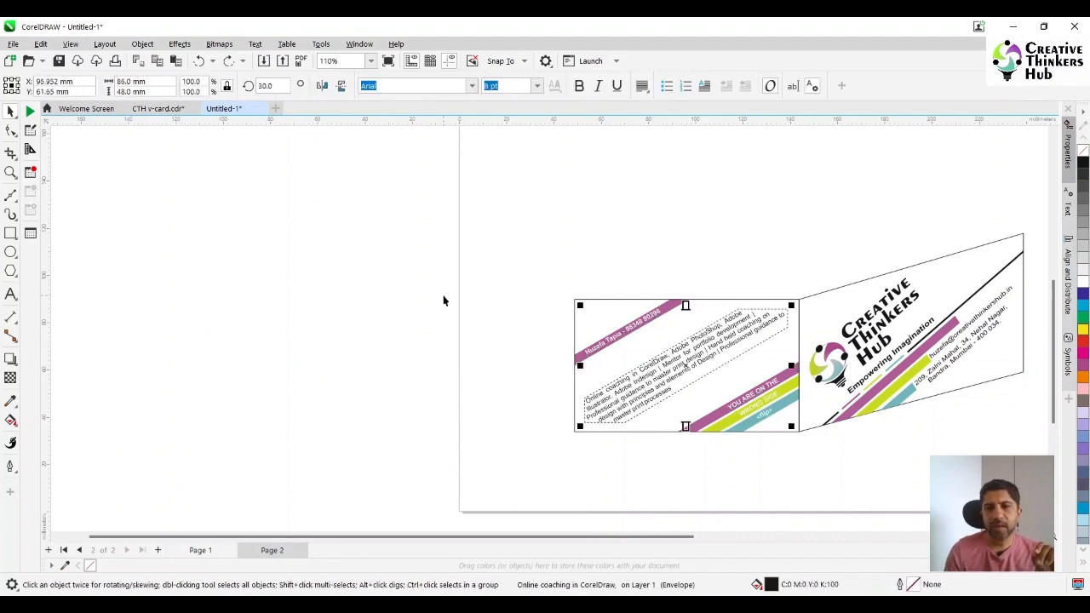
Convert the coaching paragraph to curves and group all objects of the text card
click(441, 301)
click(655, 363)
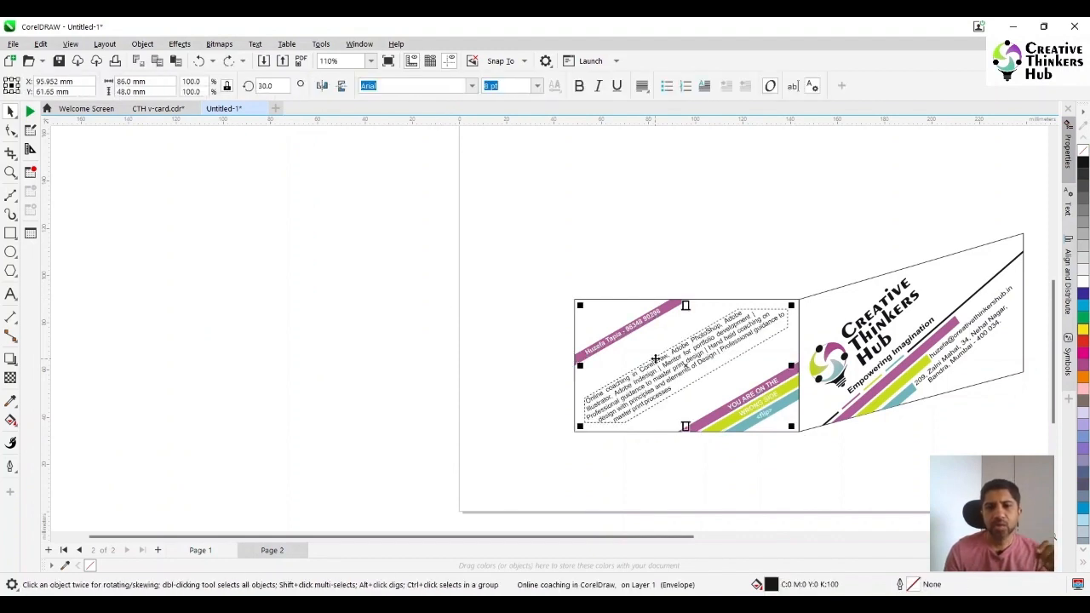
key(ctrl+q)
drag(543, 285, 679, 372)
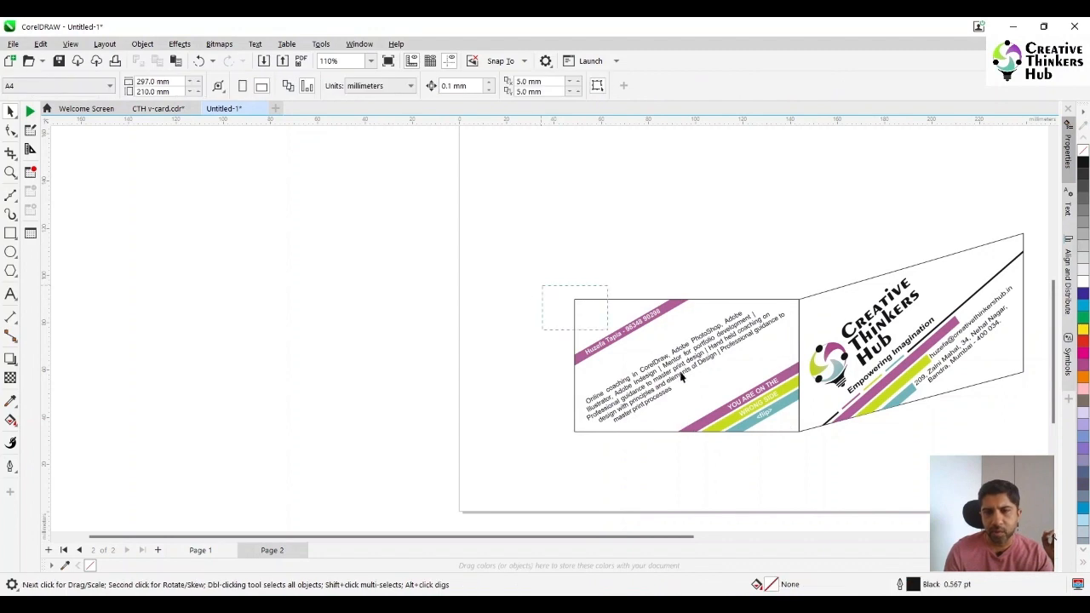
drag(803, 451, 803, 448)
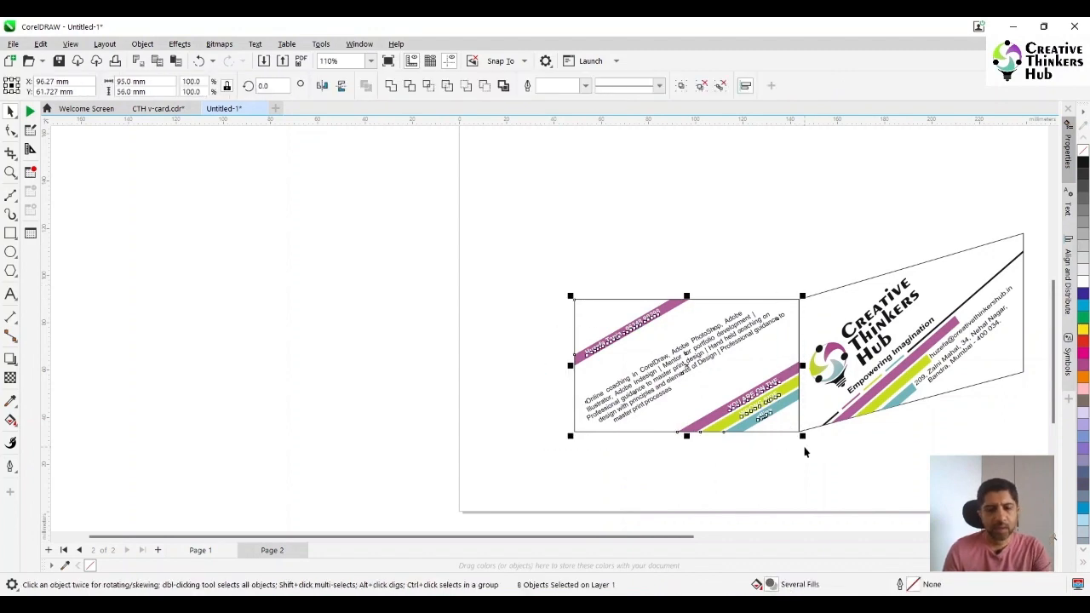
Add perspective to the text card by raising both left corners, the lower one further so that the outer edge gets shorter
click(178, 45)
mouse_move(152, 47)
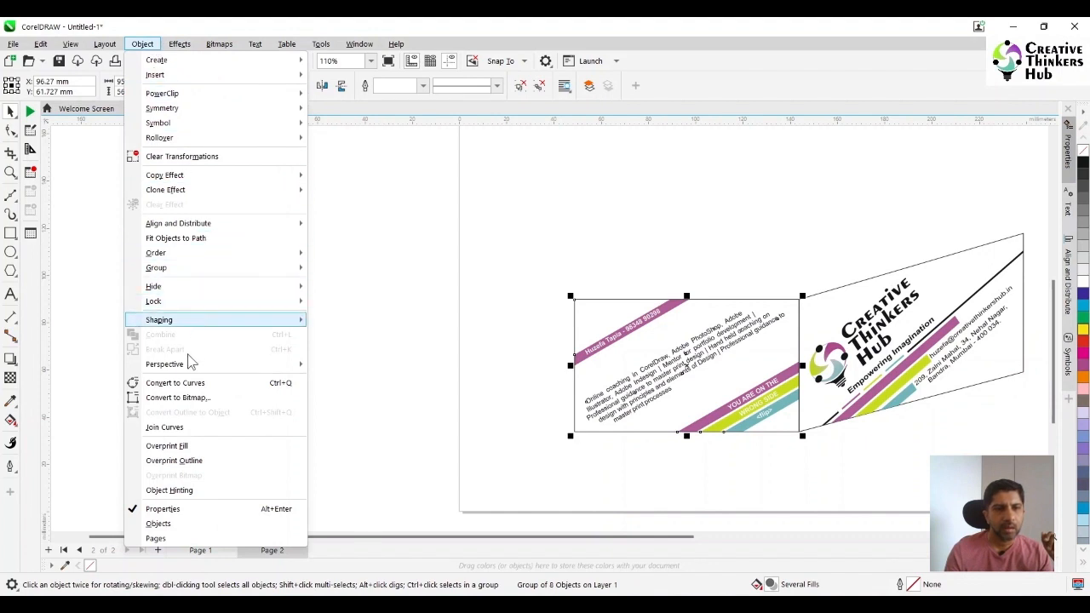
mouse_move(223, 366)
click(354, 367)
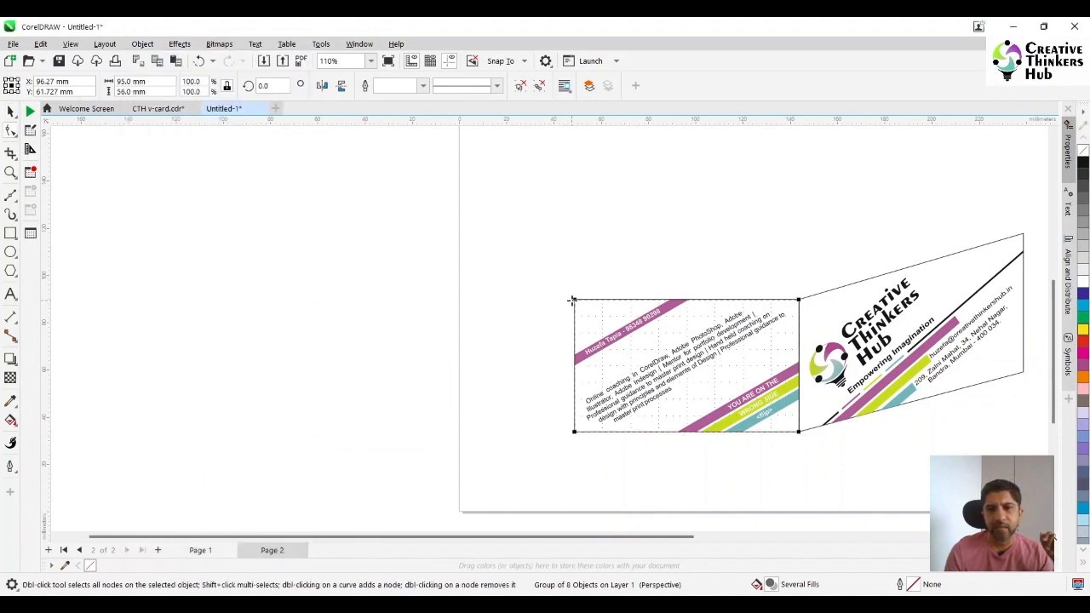
drag(574, 298, 575, 244)
drag(573, 432, 575, 343)
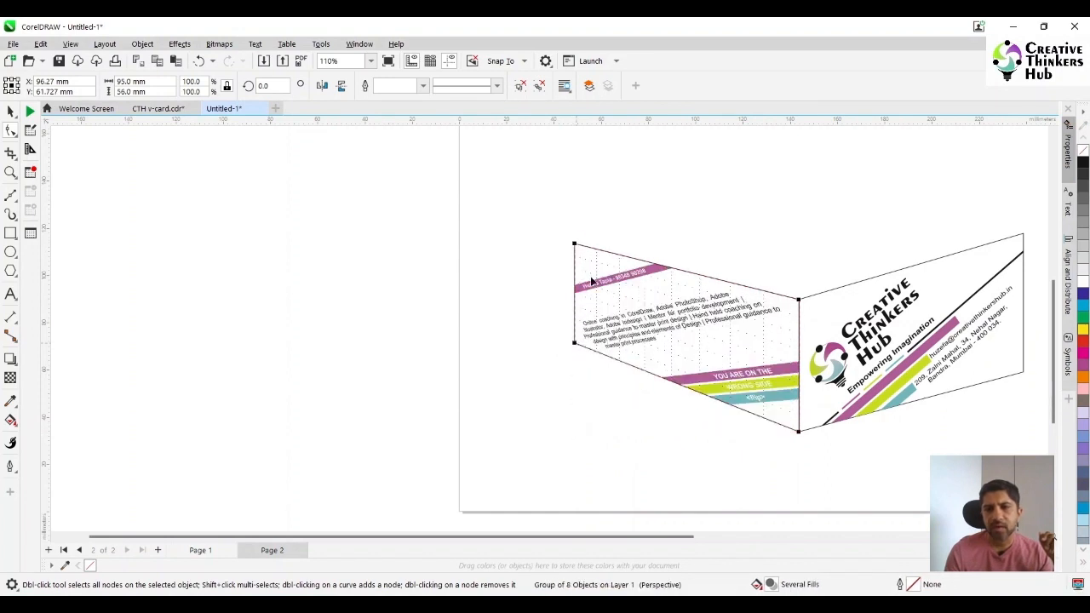
Shorten the text card's perspective by moving both outer corners inward, keeping the outer edge nearly vertical
drag(601, 250, 619, 255)
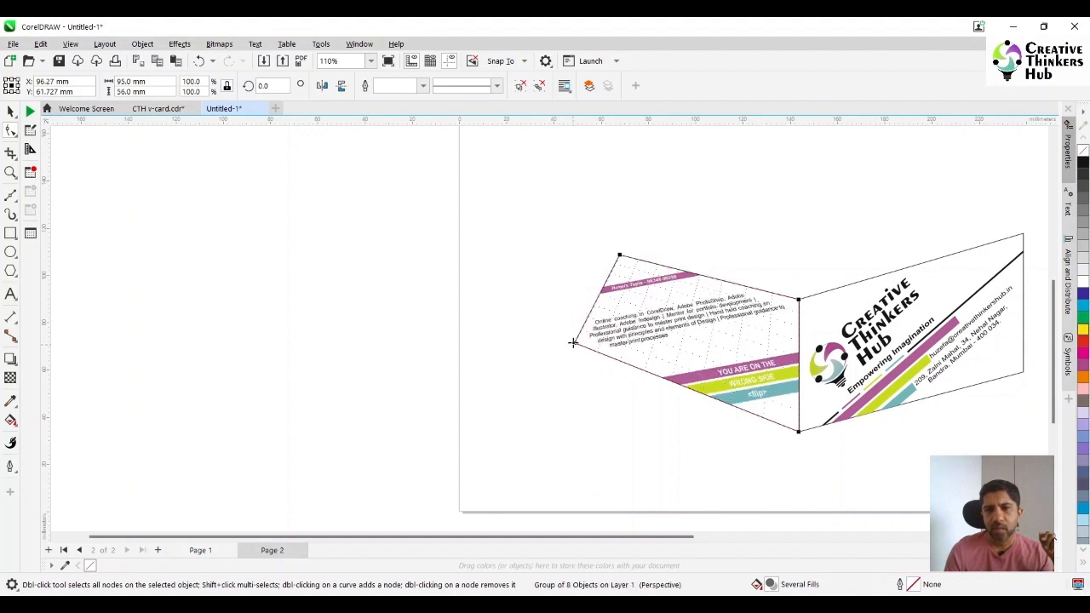
drag(640, 364, 623, 362)
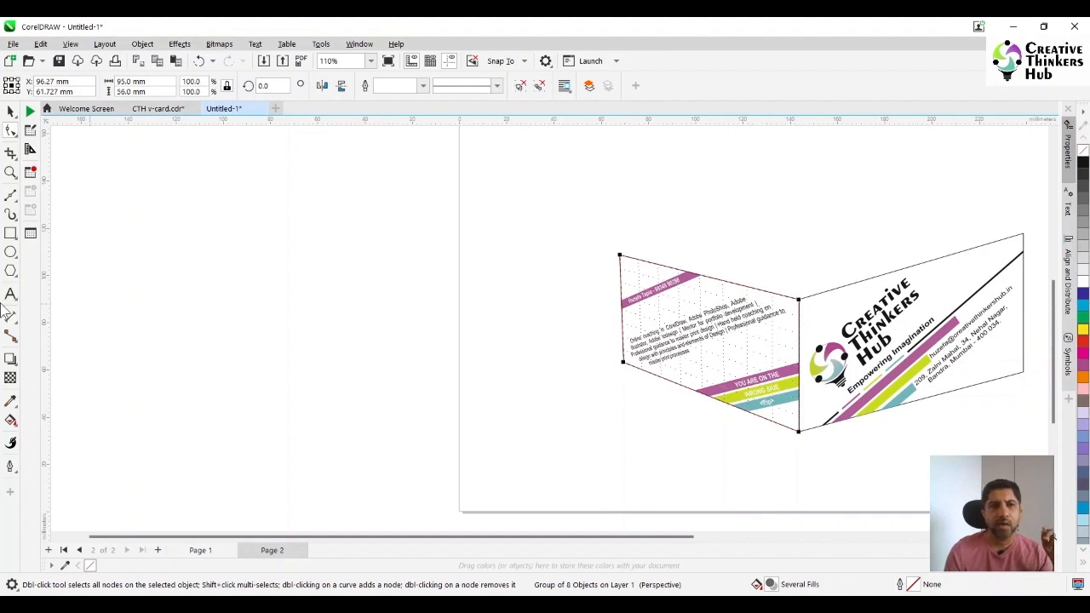
Draw the box's top face with the Bézier tool as a closed four-sided shape along both cards' upper edges to a rear corner
click(11, 196)
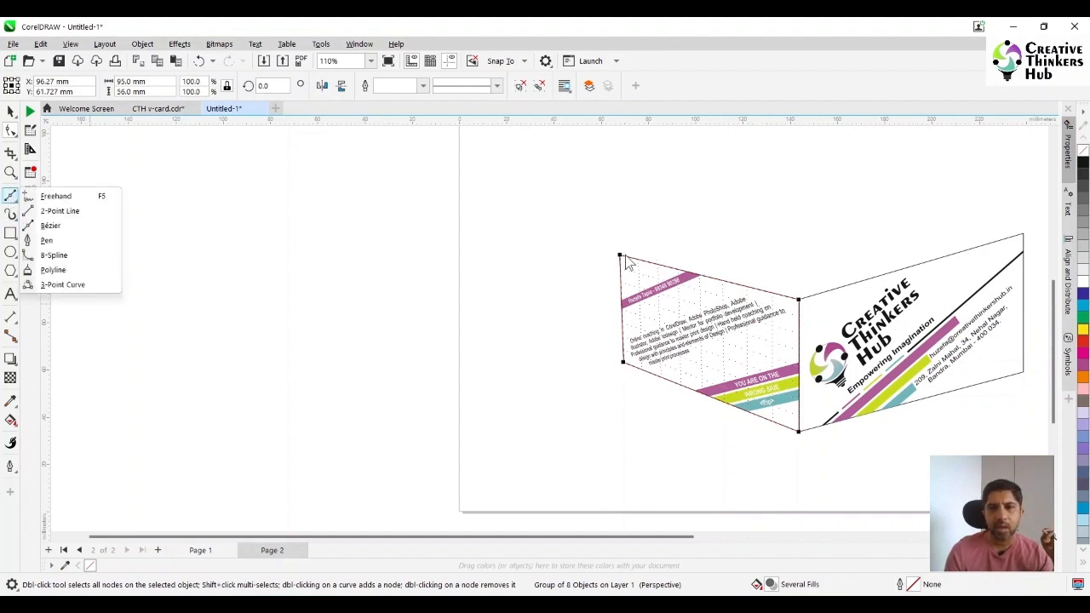
click(69, 226)
click(617, 253)
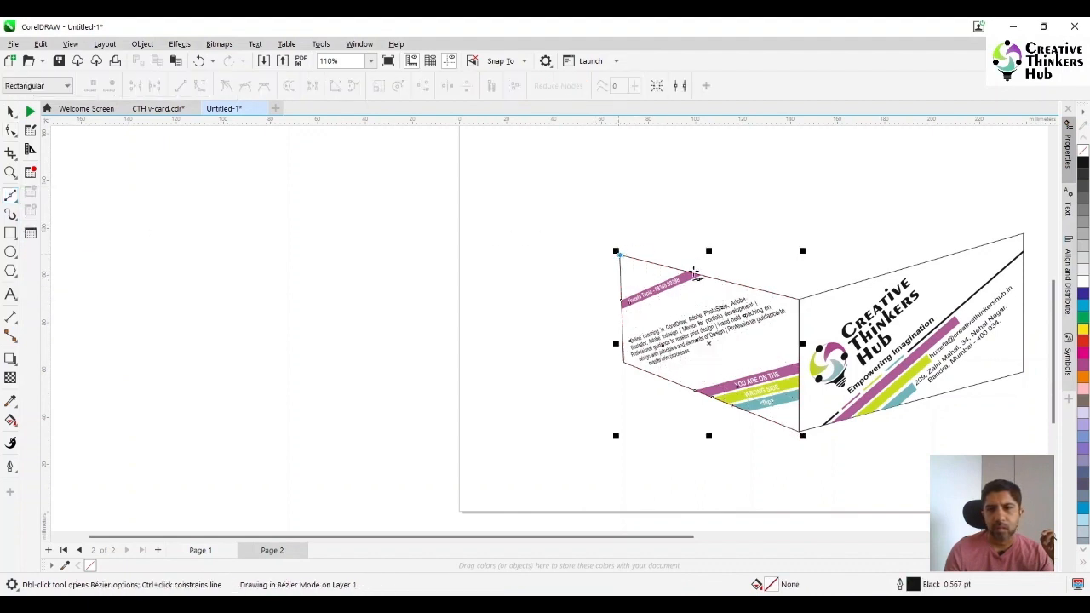
click(799, 302)
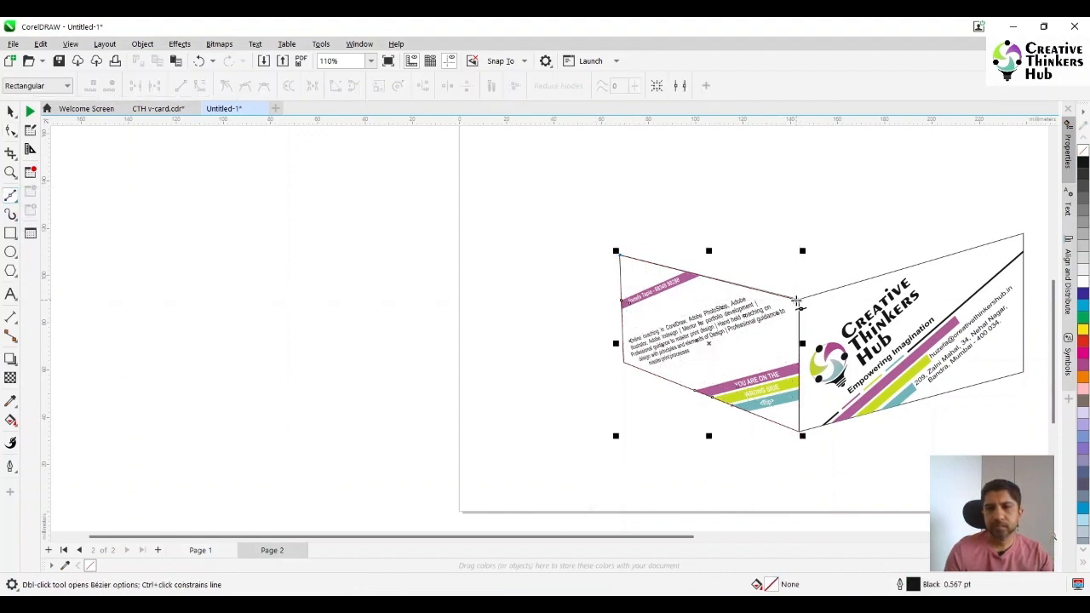
double_click(1023, 234)
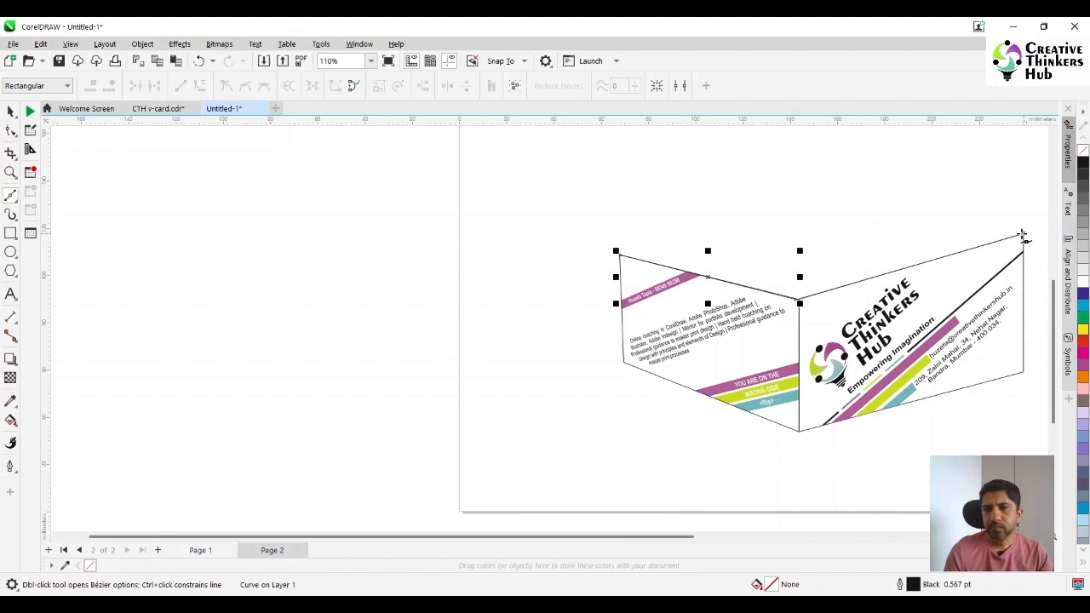
click(788, 185)
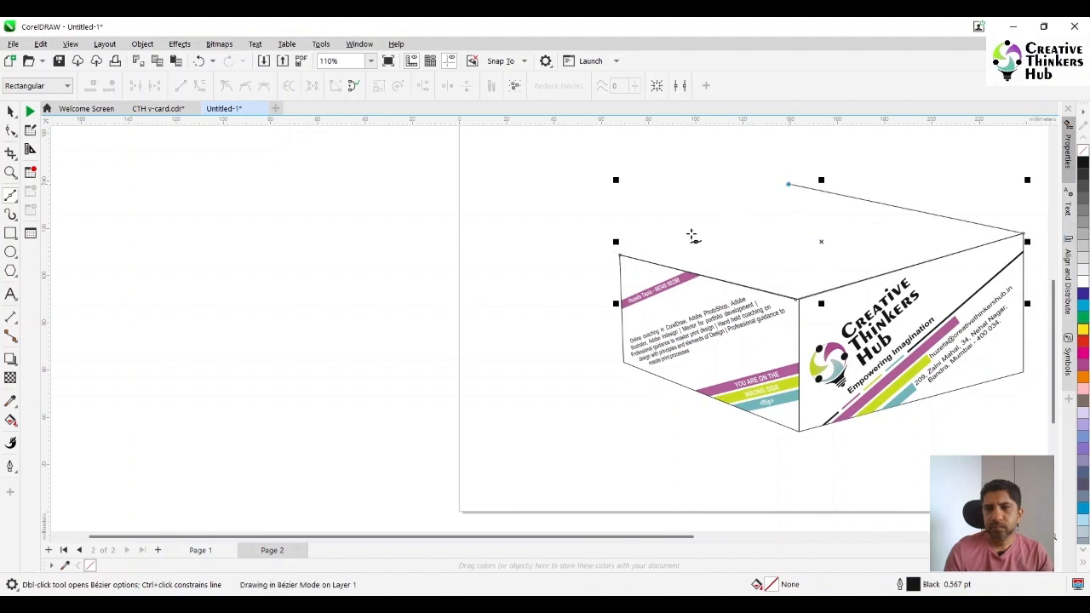
double_click(620, 255)
Lower the rear corner node of the top face to flatten the box's lid
click(10, 130)
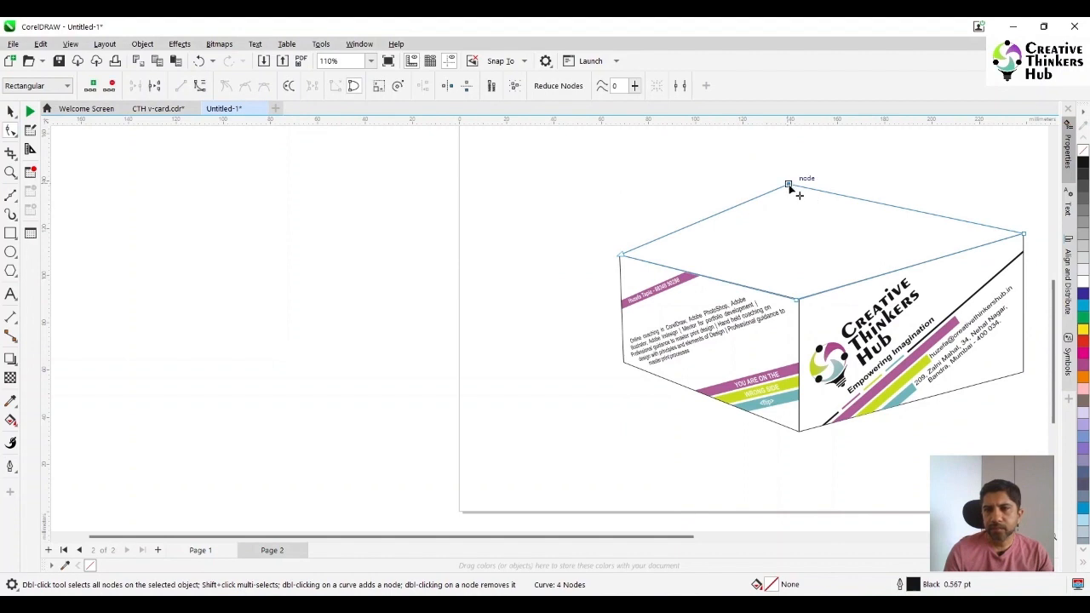
mouse_move(788, 185)
mouse_down()
mouse_move(795, 208)
mouse_move(788, 201)
mouse_up()
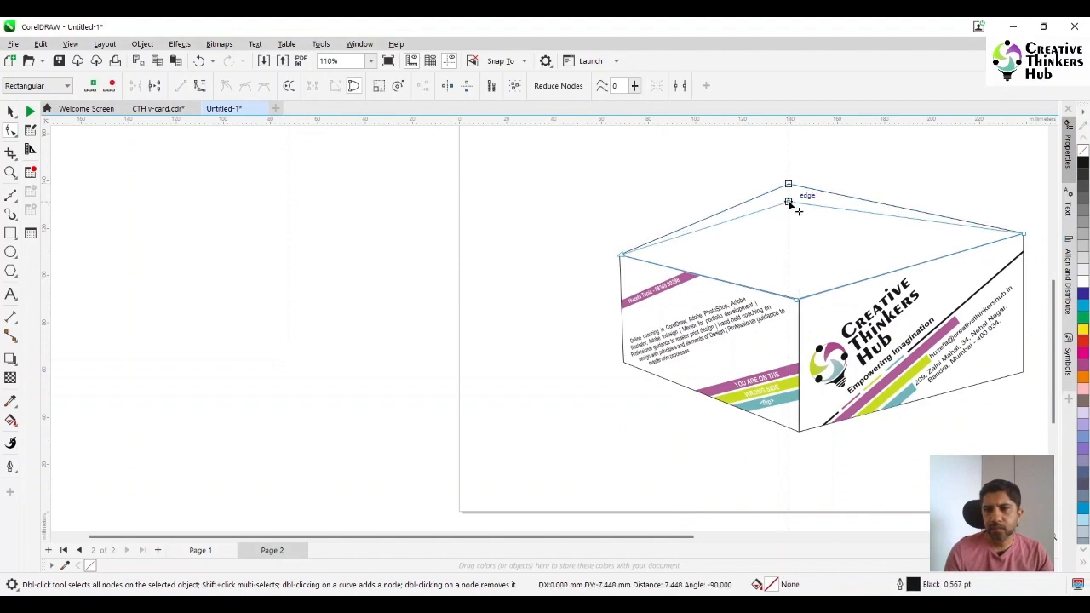
click(885, 192)
scroll(813, 422, down, 4)
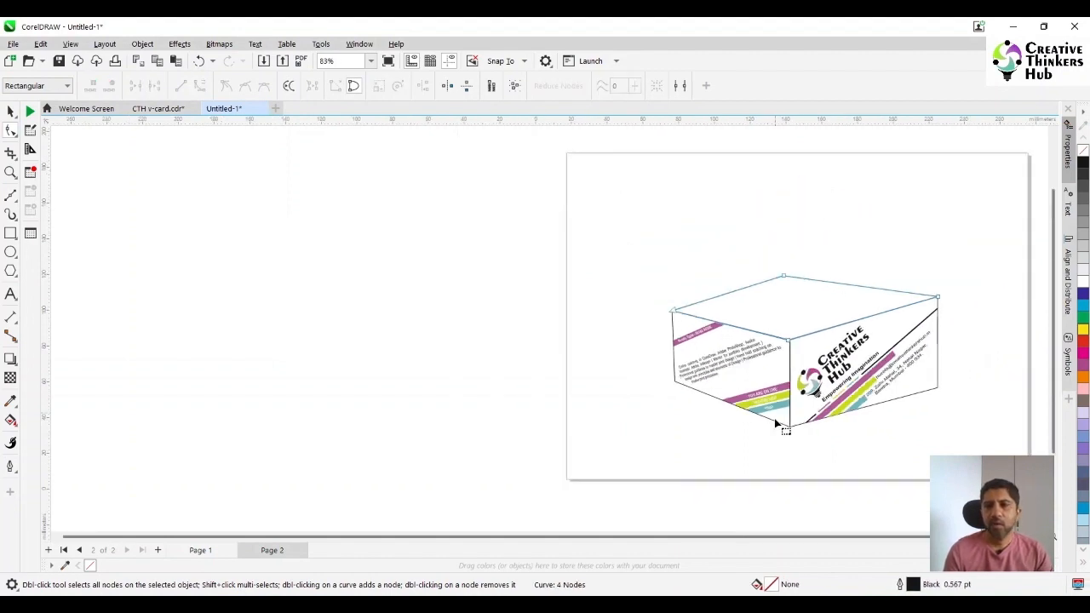
Review the box on page 1 and add a third page after page 2
click(195, 552)
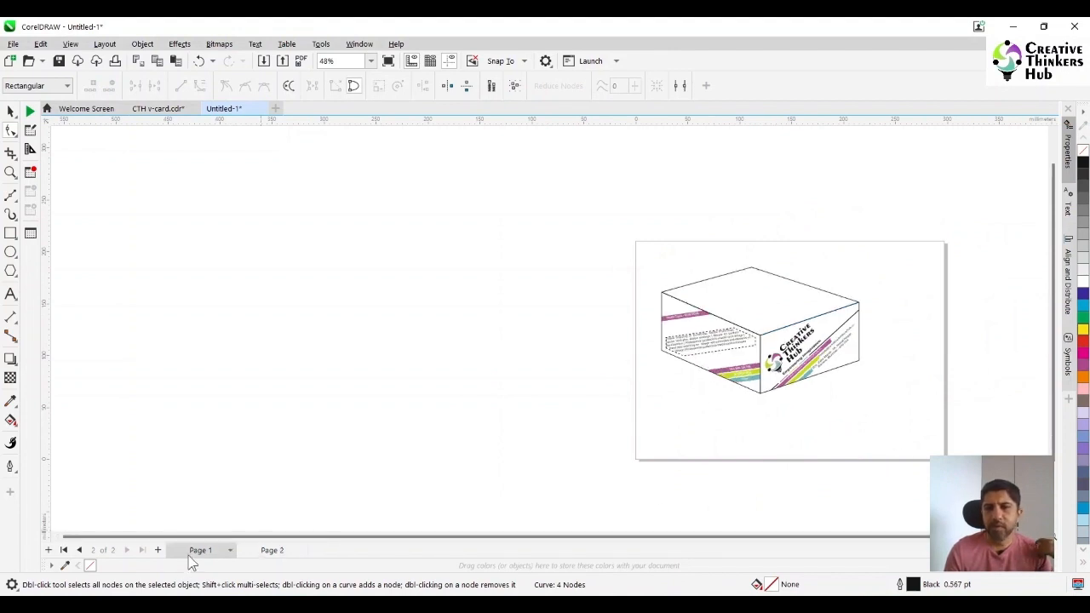
click(272, 551)
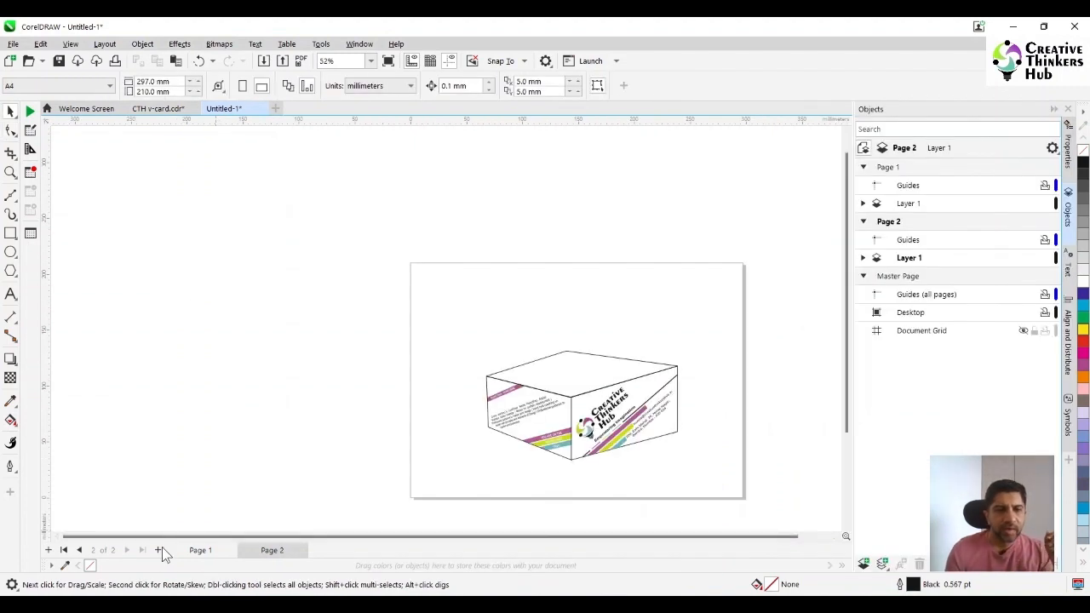
click(159, 551)
click(158, 551)
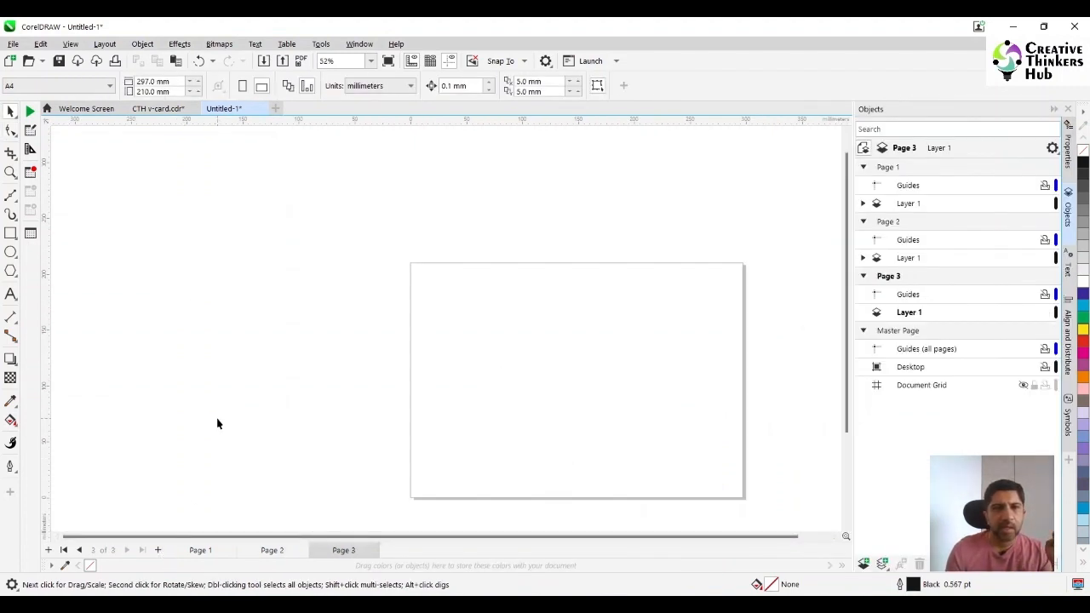
Copy the two upper cards from CTH v-card.cdr onto page 3 of Untitled-1 and place them outside the page's upper-left corner
click(145, 111)
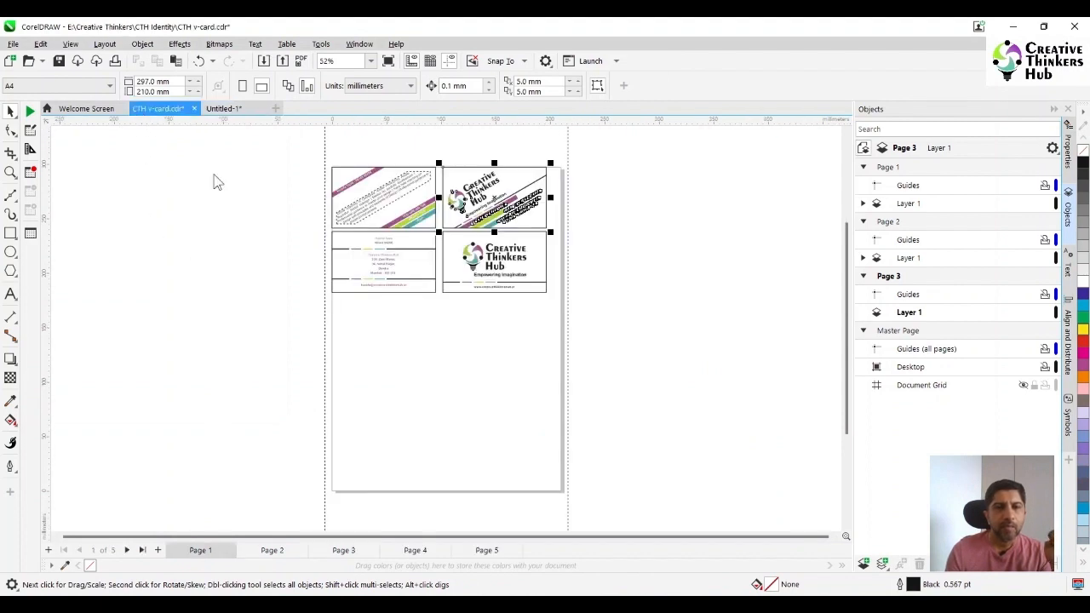
drag(585, 240, 584, 240)
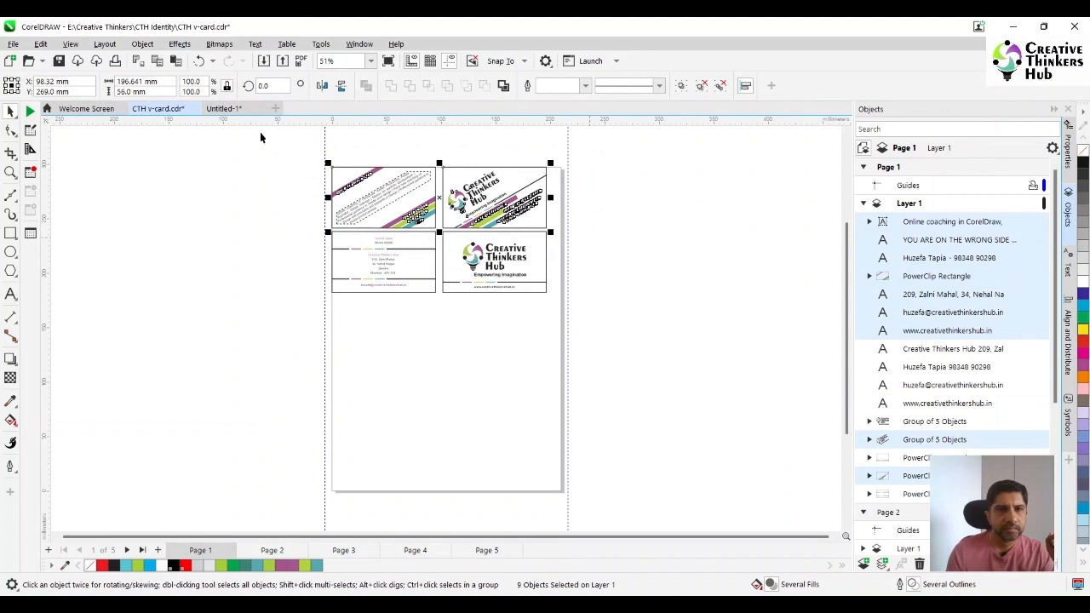
click(223, 109)
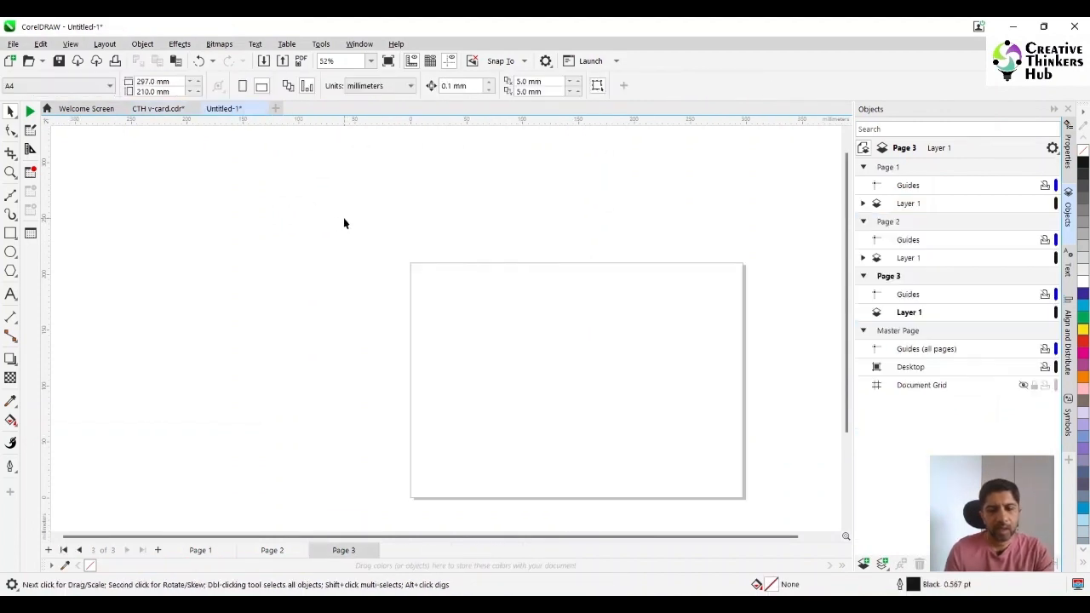
key(ctrl+v)
drag(559, 246, 378, 202)
Extract the PowerClip contents of the two pasted cards
click(11, 173)
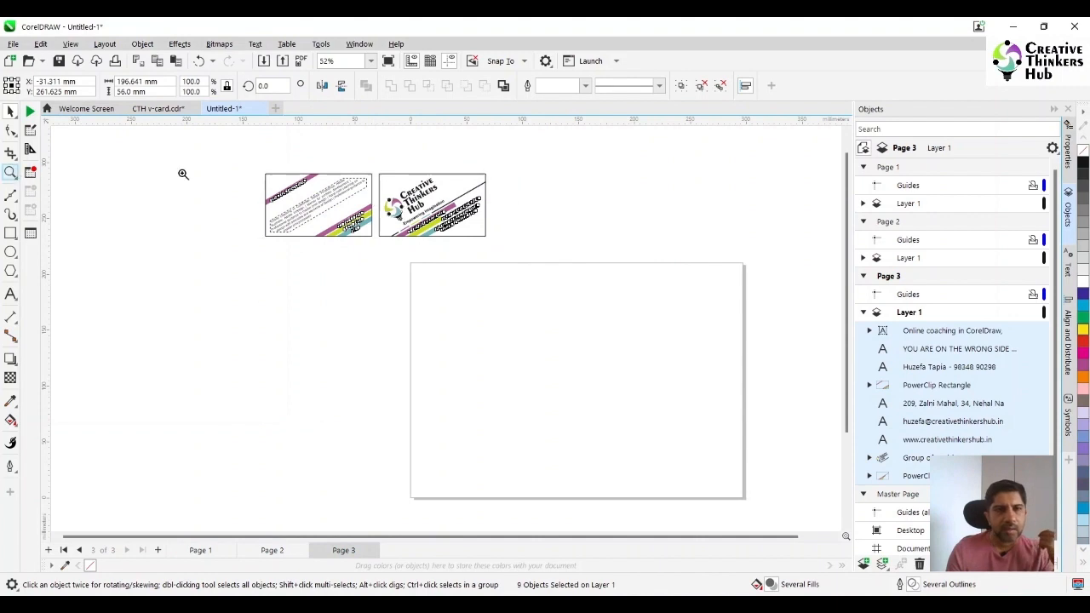
click(609, 269)
click(10, 111)
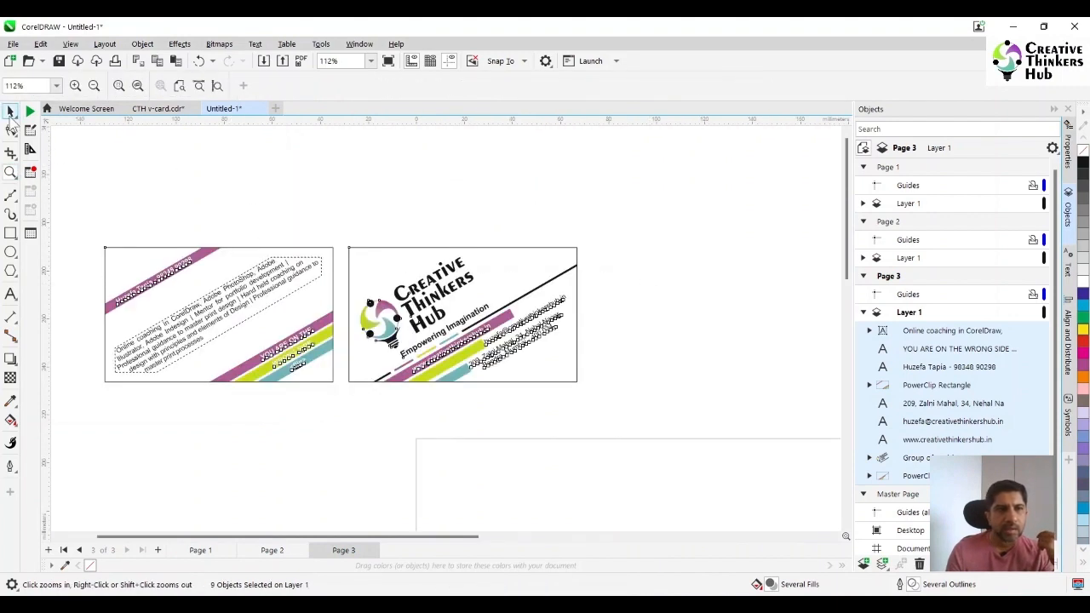
click(537, 267)
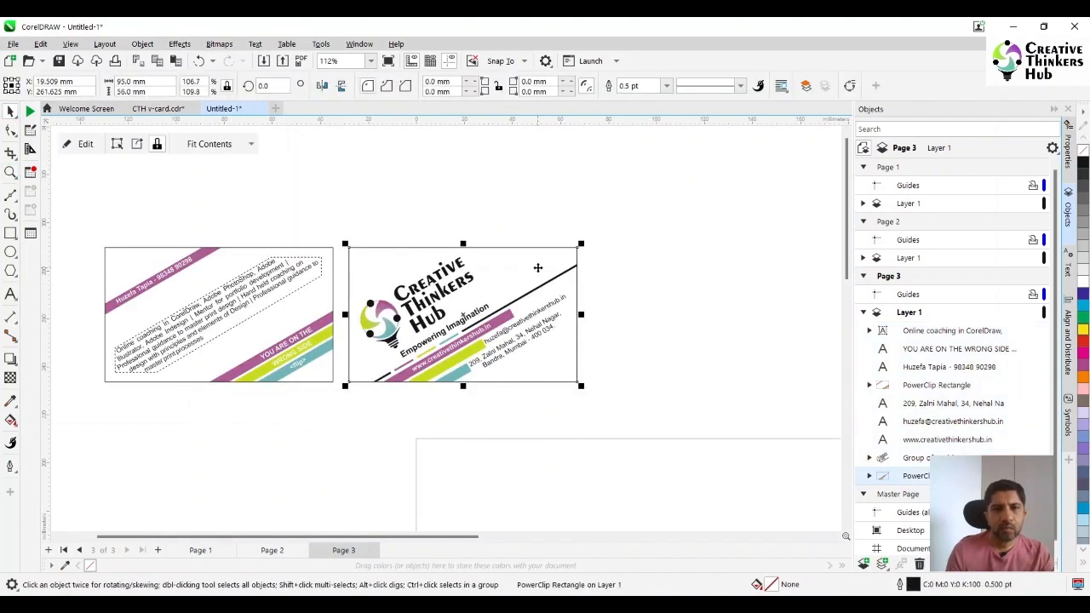
right_click(537, 268)
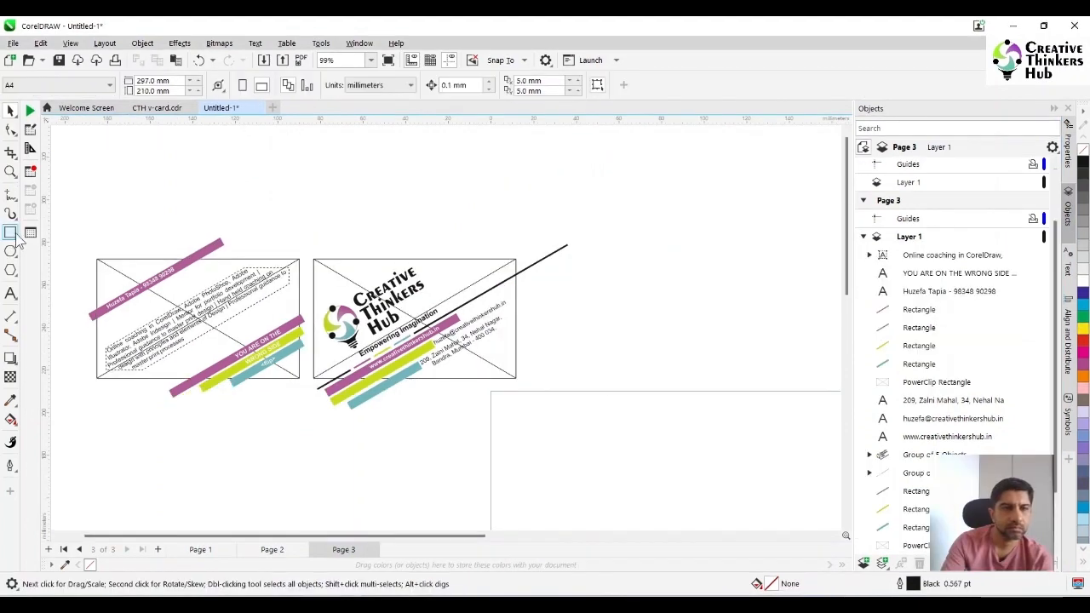
Draw a rectangle against the logo card's right edge and trim the overhanging black diagonal line with it
click(10, 233)
drag(650, 213, 516, 356)
key(space)
click(471, 259)
click(652, 273)
shift+click(544, 259)
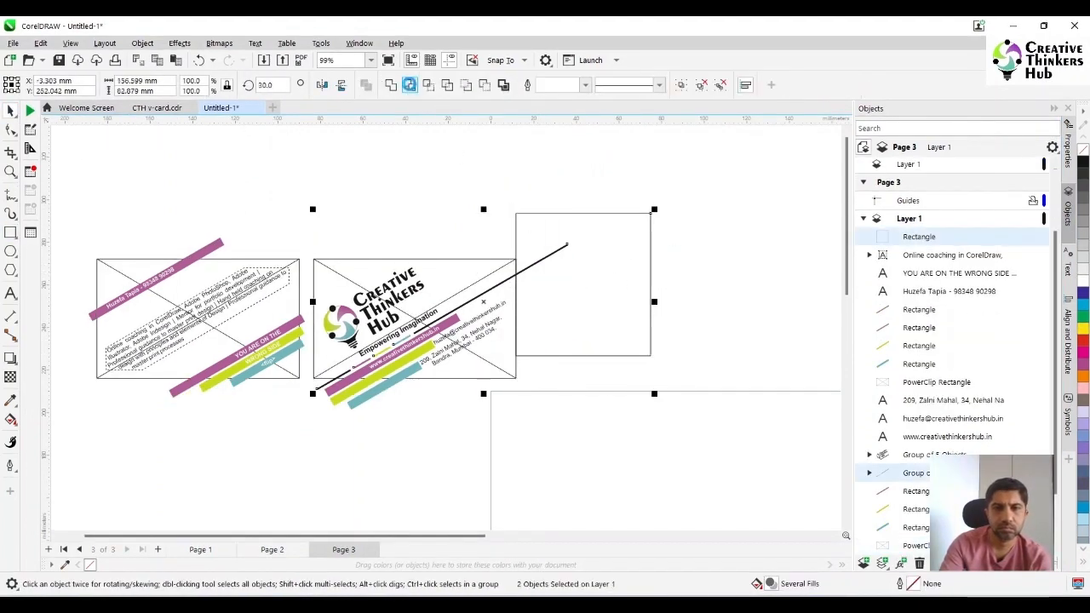
click(410, 84)
Move the cutting rectangle below the cards and widen it to about 233 mm so it spans both bottom edges
drag(627, 266, 591, 431)
drag(480, 450, 114, 450)
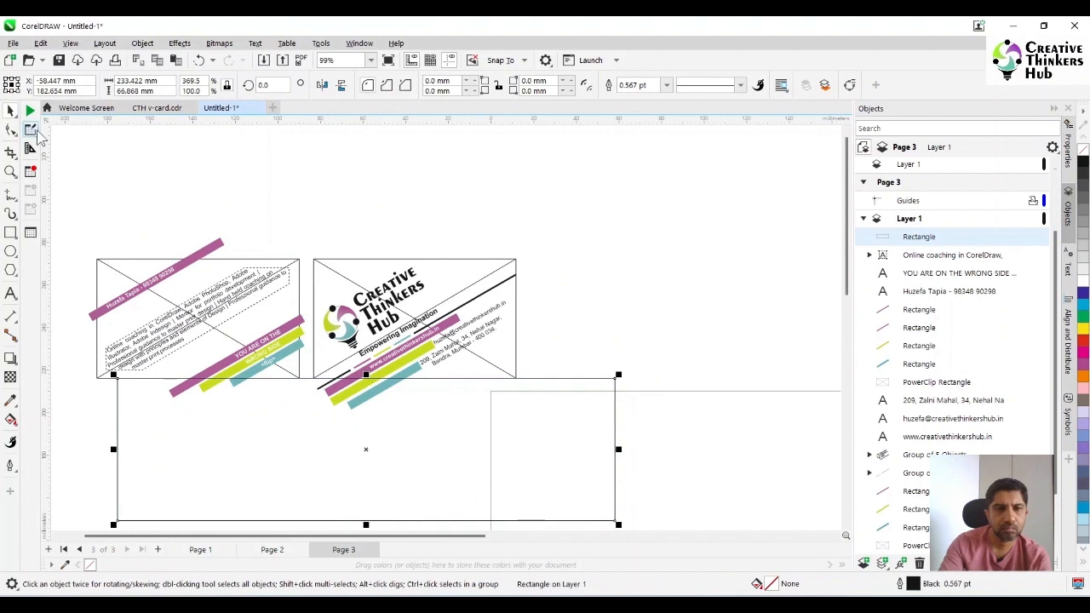
key(Escape)
Group the lower coloured stripes of both cards together with the logo card's diagonal line
click(297, 322)
shift+click(298, 335)
shift+click(297, 348)
shift+click(488, 290)
shift+click(452, 322)
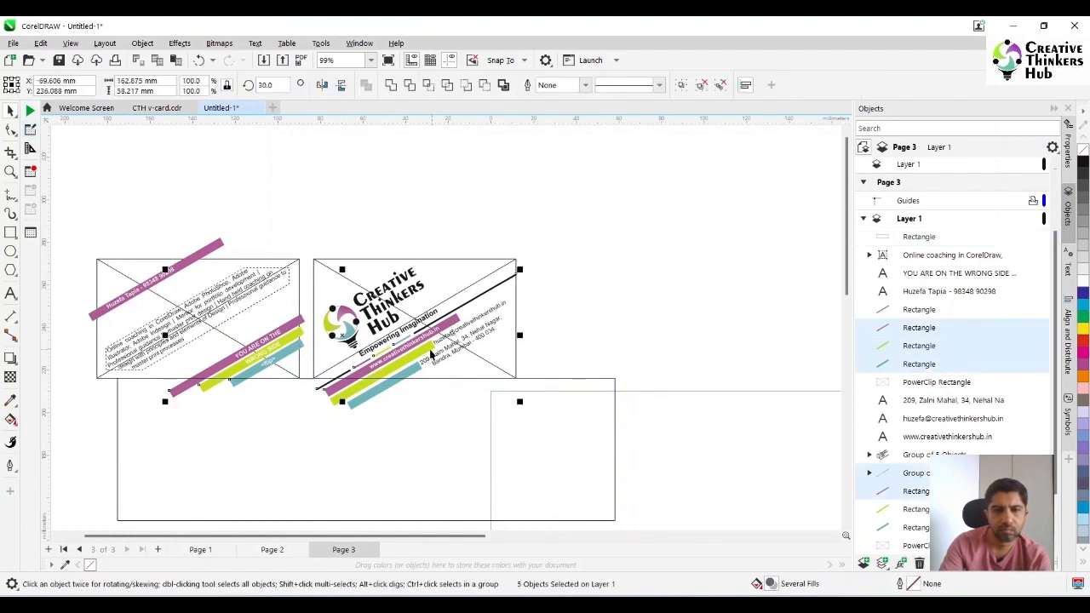
shift+click(430, 353)
shift+click(413, 367)
key(ctrl+g)
Trim the grouped stripes along the cards' bottom edges with the wide rectangle and delete the rectangle
click(614, 385)
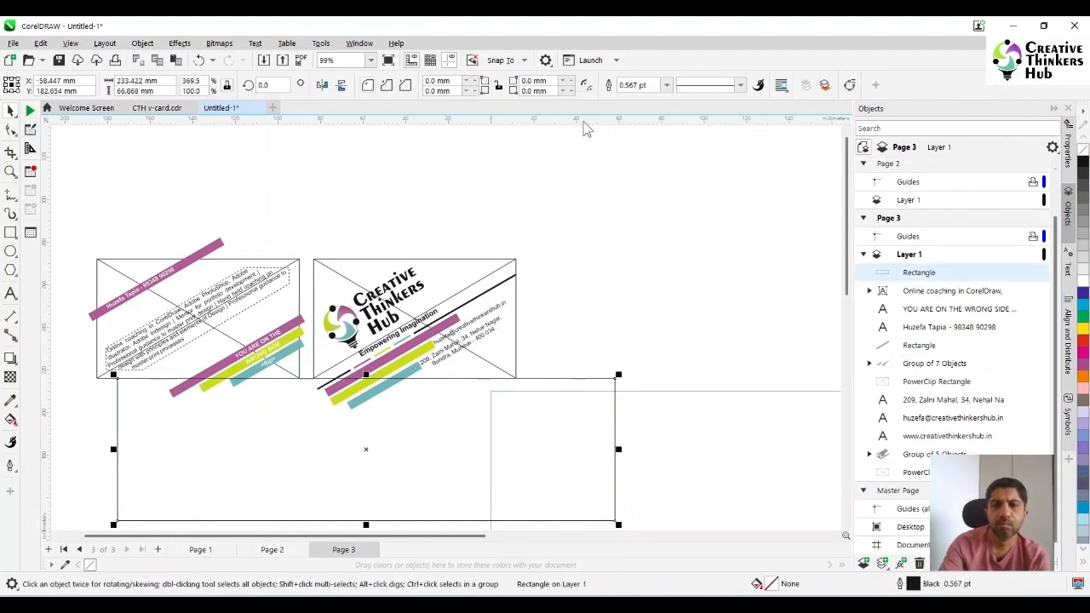
shift+click(498, 291)
click(411, 85)
click(517, 450)
key(Delete)
Replace the logo card's empty PowerClip frame with a plain 95 × 56 mm rectangle
click(456, 318)
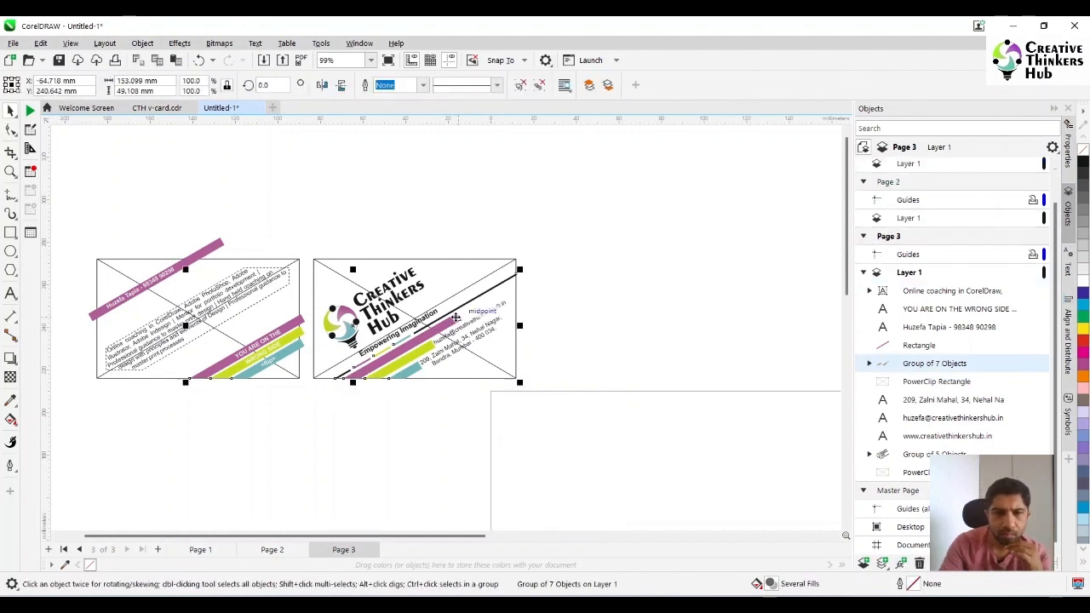
key(F6)
drag(309, 254, 519, 382)
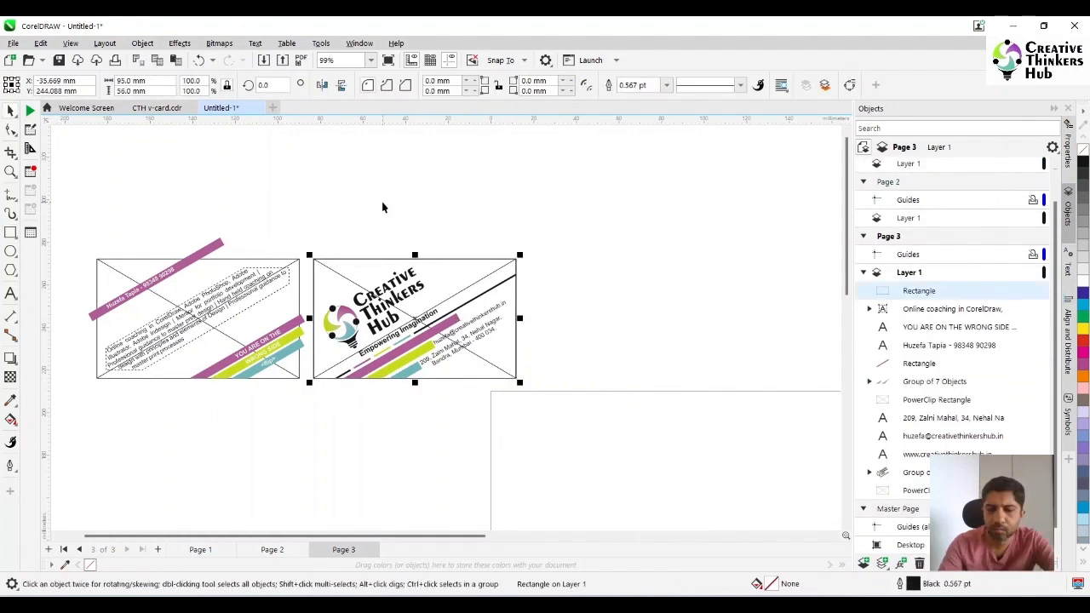
key(Delete)
Send the trimmed stripes to the back and copy the logo card's plain rectangle onto the text card as its frame
click(453, 322)
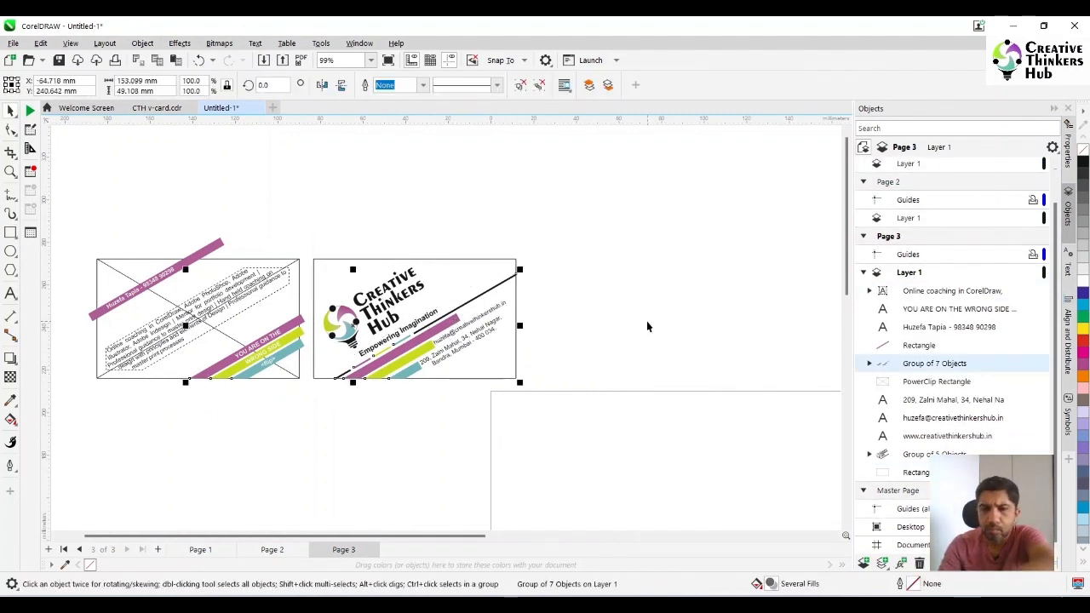
key(shift+Page_Down)
click(499, 272)
drag(516, 260, 299, 259)
right_click(308, 399)
key(ctrl+z)
key(ctrl+z)
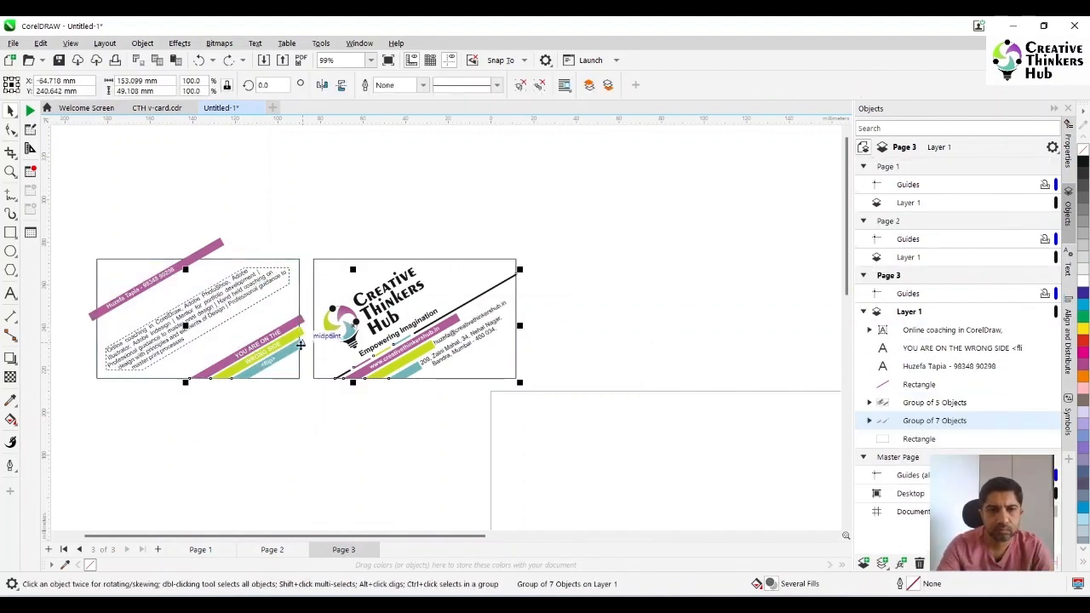
Ungroup the trimmed stripes, then group the logo card's objects and move that card away from the text card
key(ctrl+u)
drag(583, 233, 304, 436)
key(ctrl+g)
drag(399, 329, 625, 307)
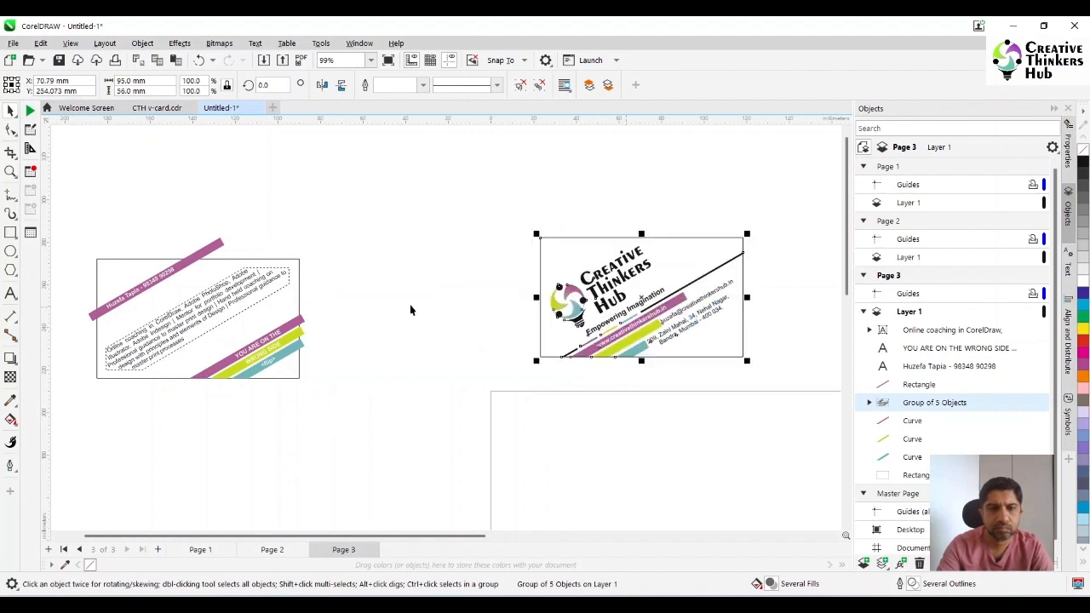
Draw a rectangle of about 53 × 29 mm on the text card's top edge and trim the upper magenta stripe with it
click(409, 305)
click(11, 232)
drag(141, 198, 254, 260)
click(11, 111)
shift+click(299, 269)
click(423, 85)
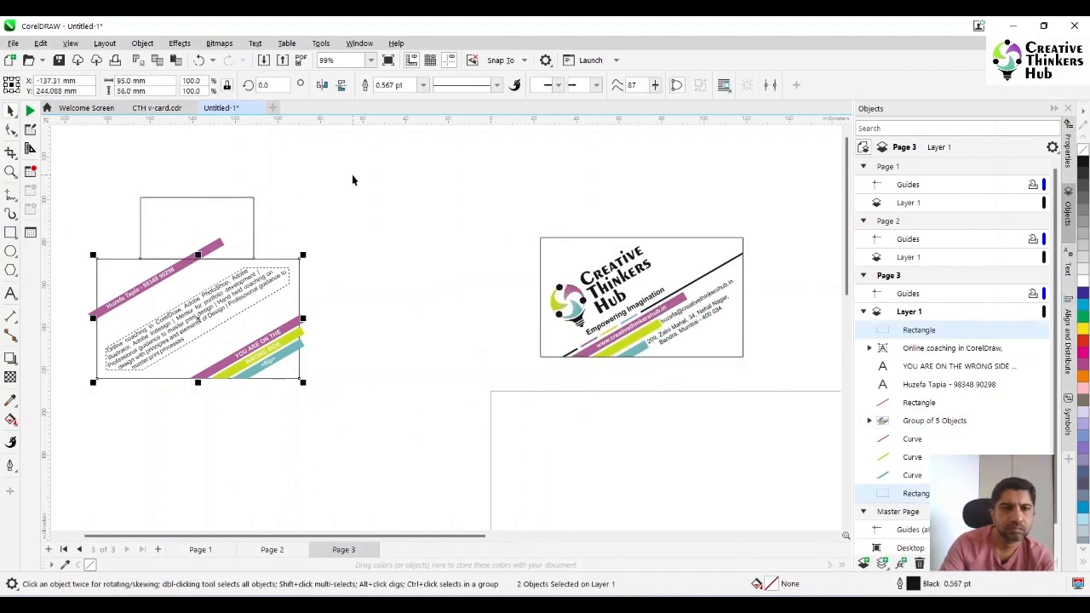
key(ctrl+z)
click(350, 204)
click(225, 231)
shift+click(182, 268)
click(409, 85)
Place the cutting rectangle against the text card's right edge and group the card's three lower stripes
click(205, 216)
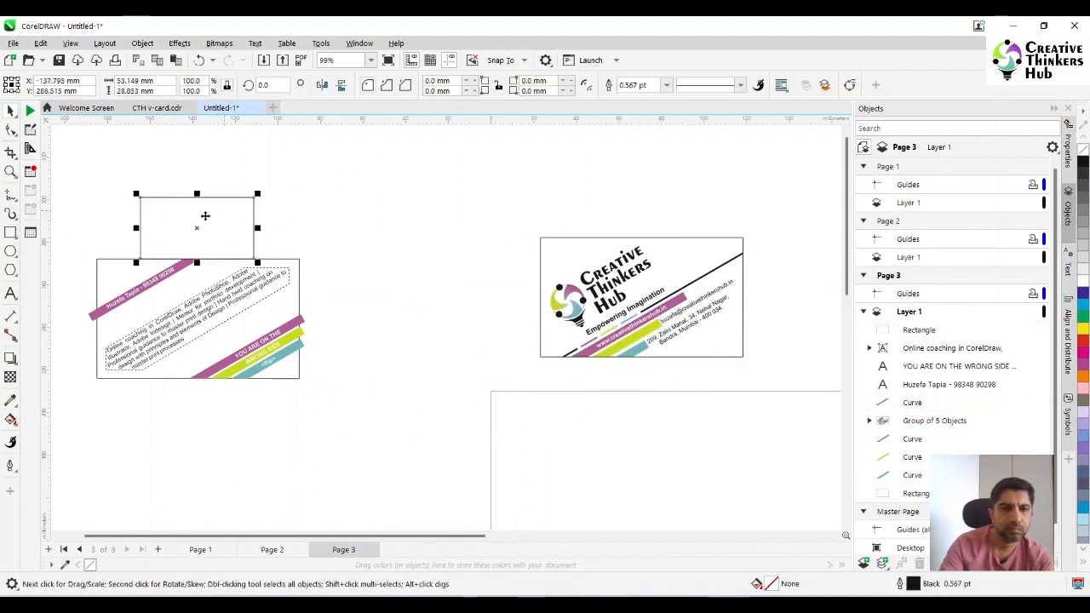
drag(185, 219, 356, 396)
click(289, 325)
shift+click(289, 338)
shift+click(290, 348)
key(ctrl+g)
click(389, 295)
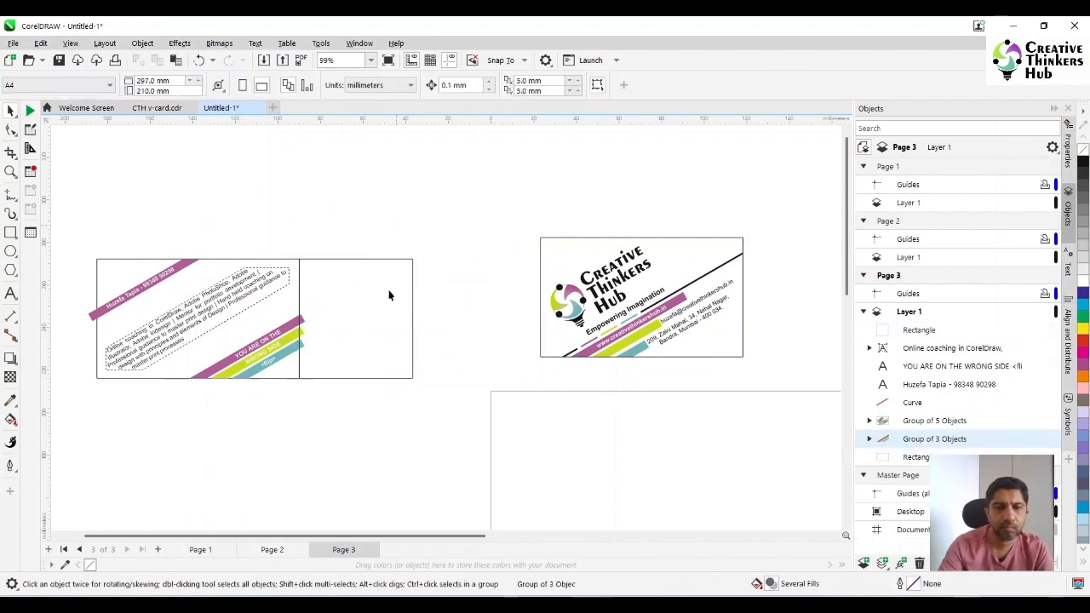
click(389, 296)
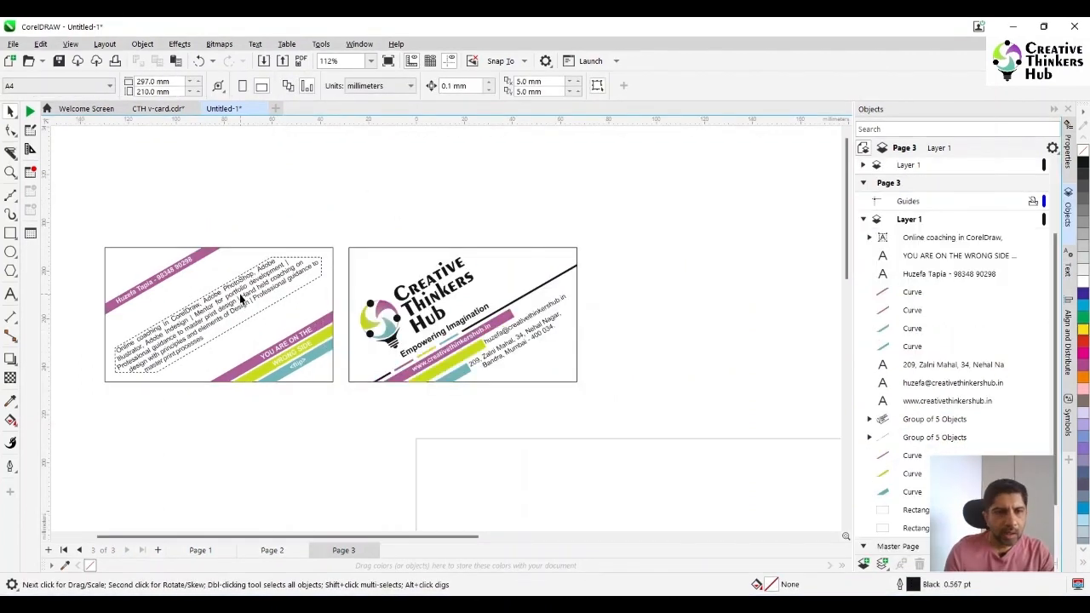
Convert the page 3 coaching paragraph to curves and group the text card's objects
click(239, 296)
click(223, 295)
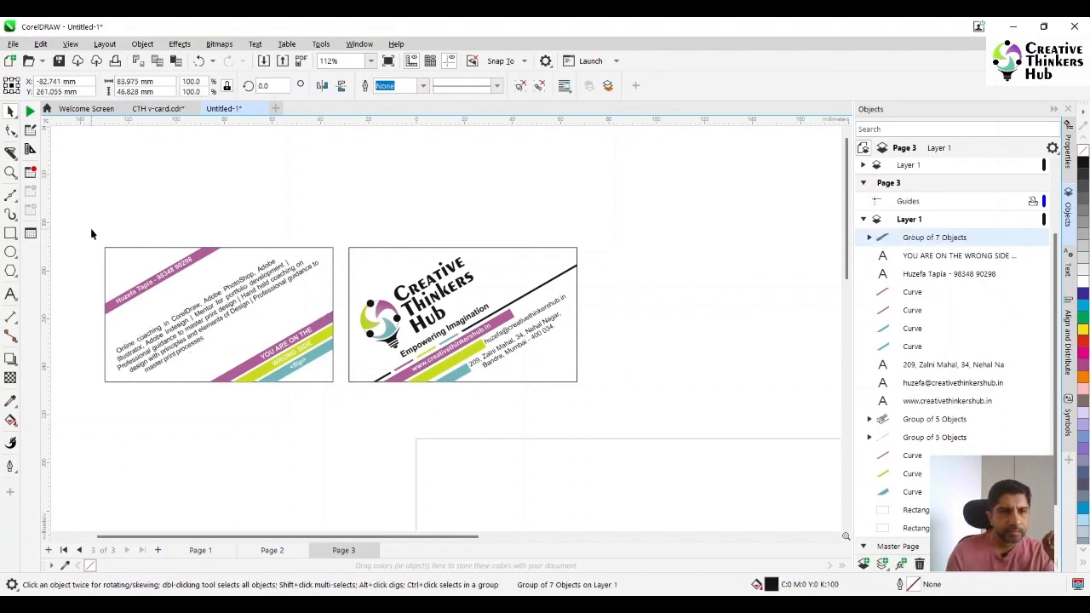
drag(91, 233, 342, 407)
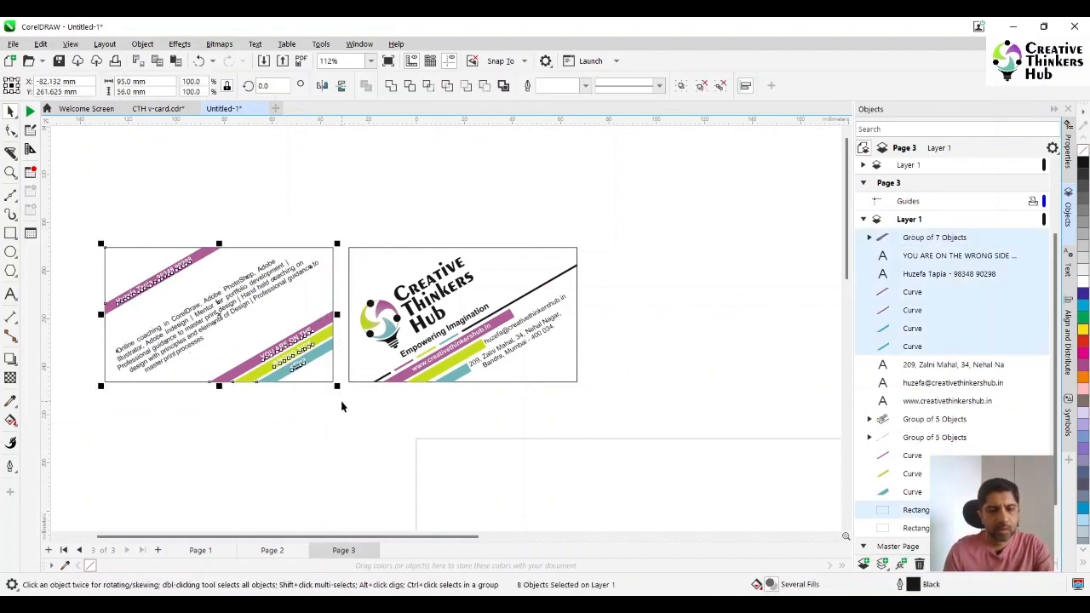
key(ctrl+g)
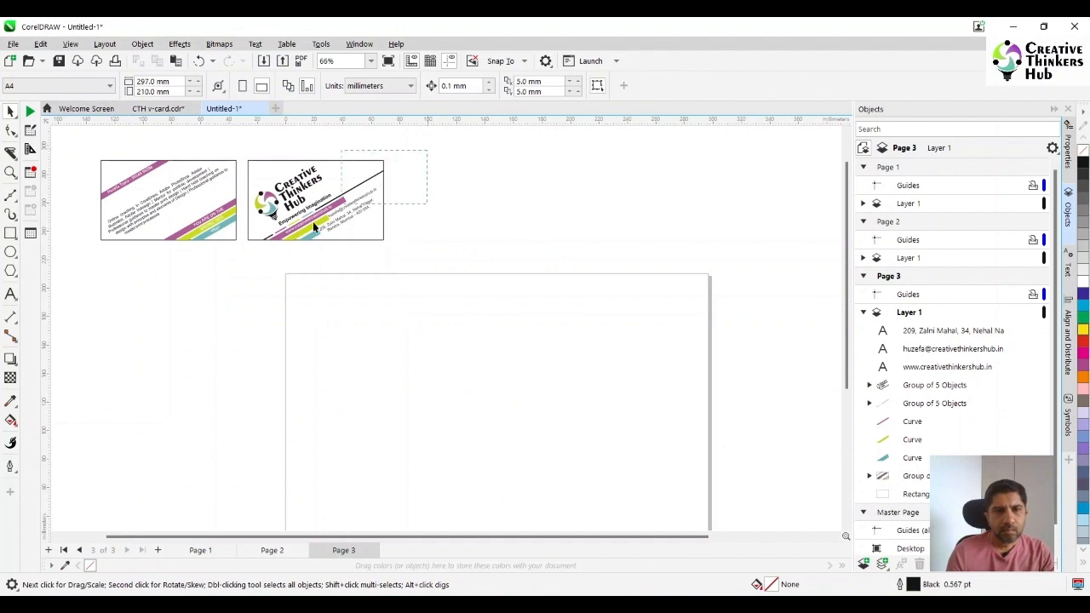
Group the logo card's objects and place a copy of the 95 × 56 mm card outline beside it
drag(248, 276, 418, 251)
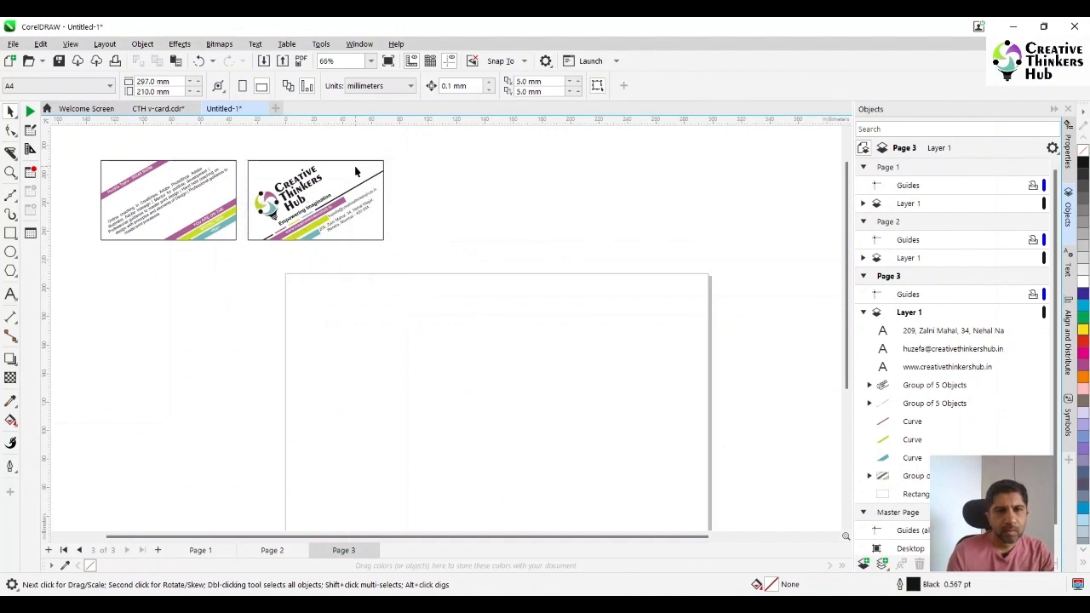
drag(356, 172, 469, 172)
click(408, 387)
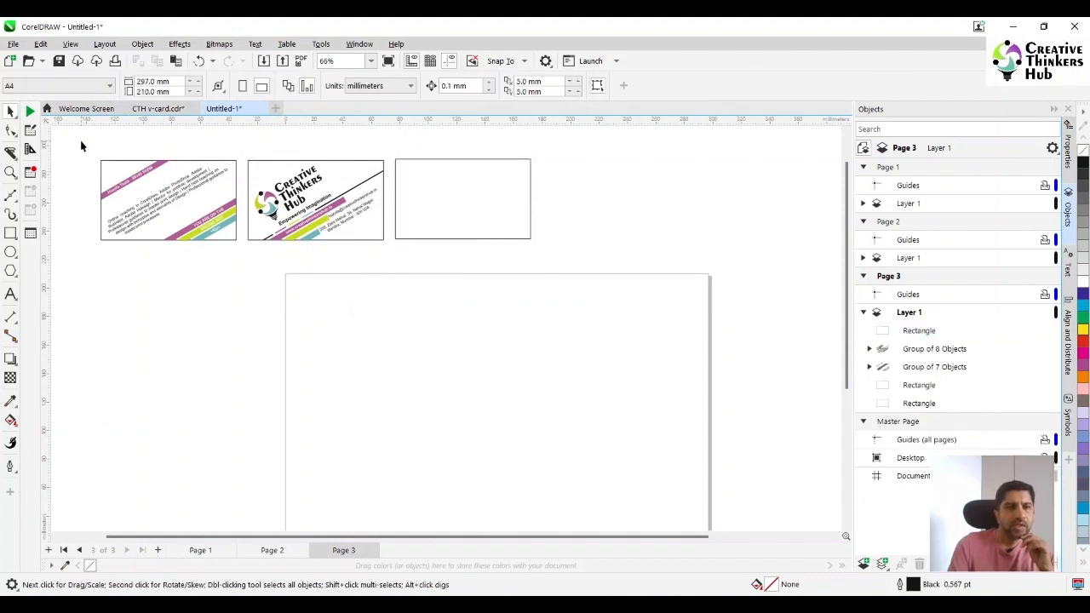
Copy both business cards to a new page 4 and move the pasted pair onto the page
drag(518, 252, 389, 270)
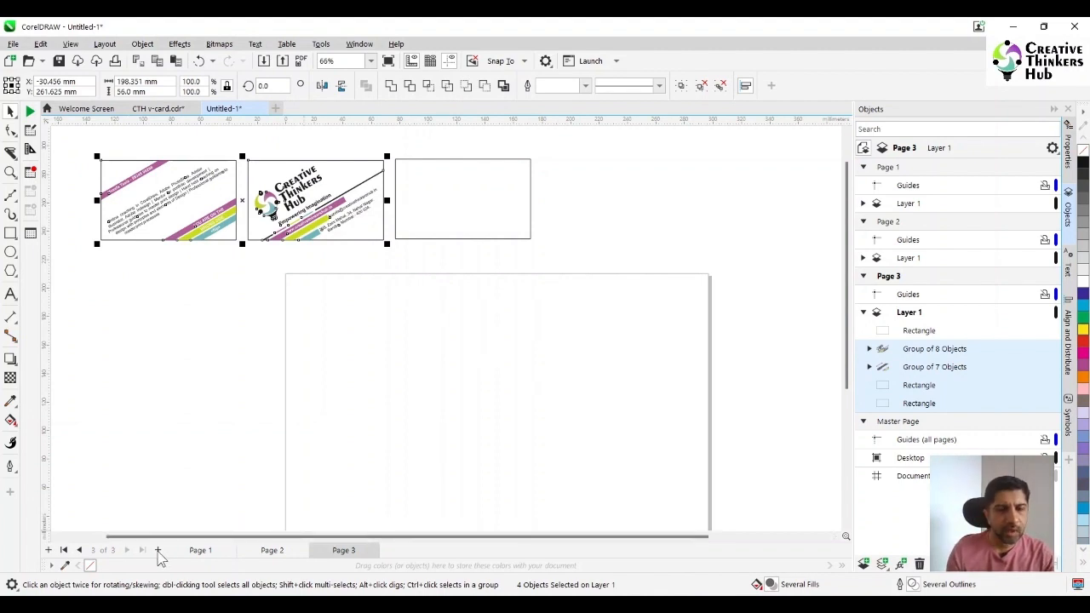
click(158, 551)
key(ctrl+v)
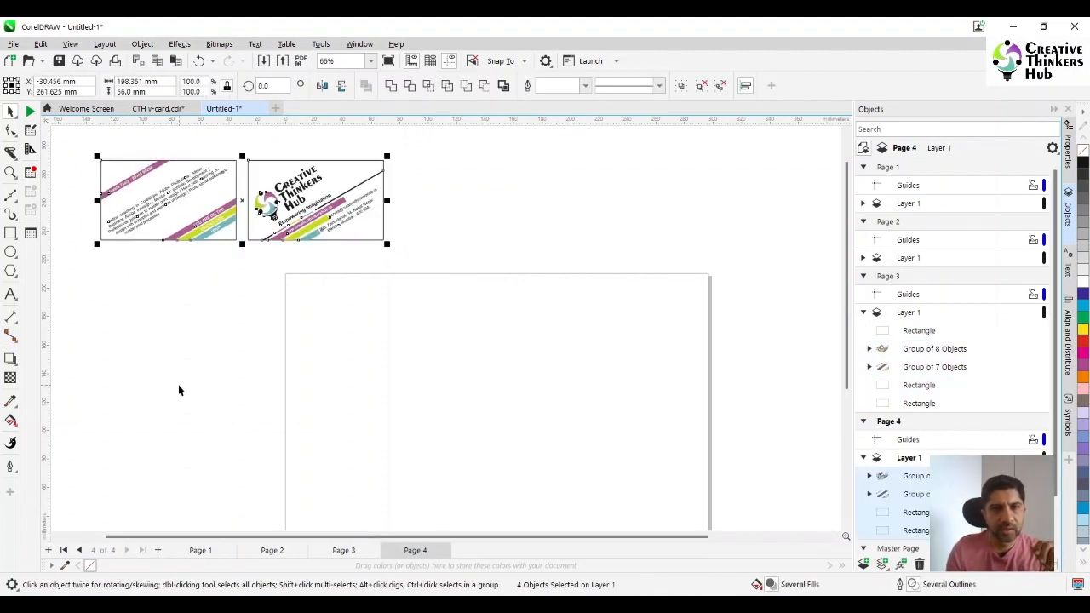
drag(230, 200, 503, 360)
click(292, 445)
Delete the two business cards from page 3, leaving only the blank outline rectangle
click(344, 551)
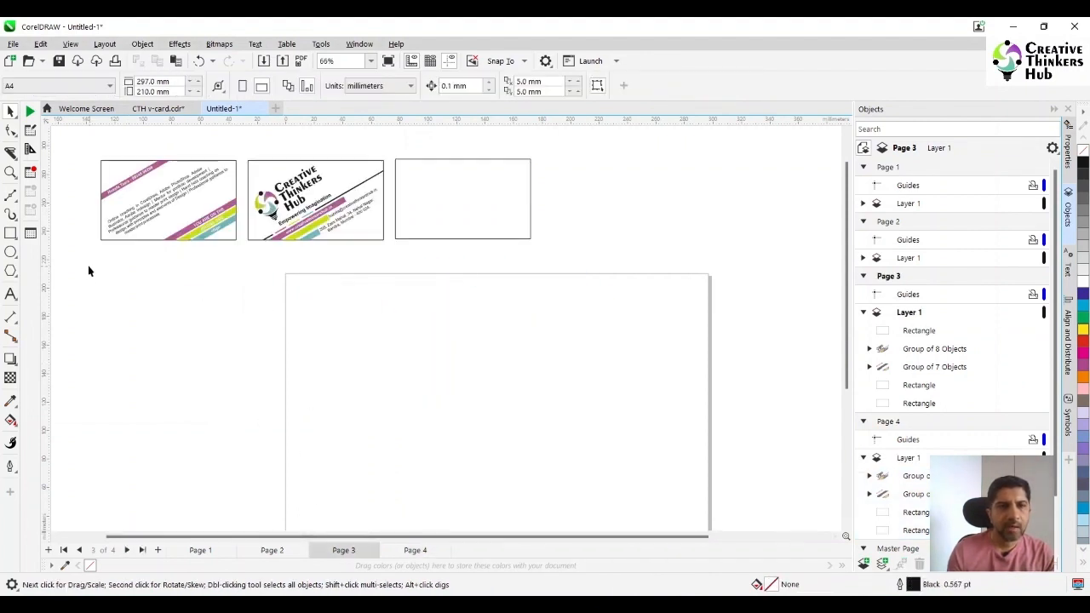
drag(386, 151, 387, 156)
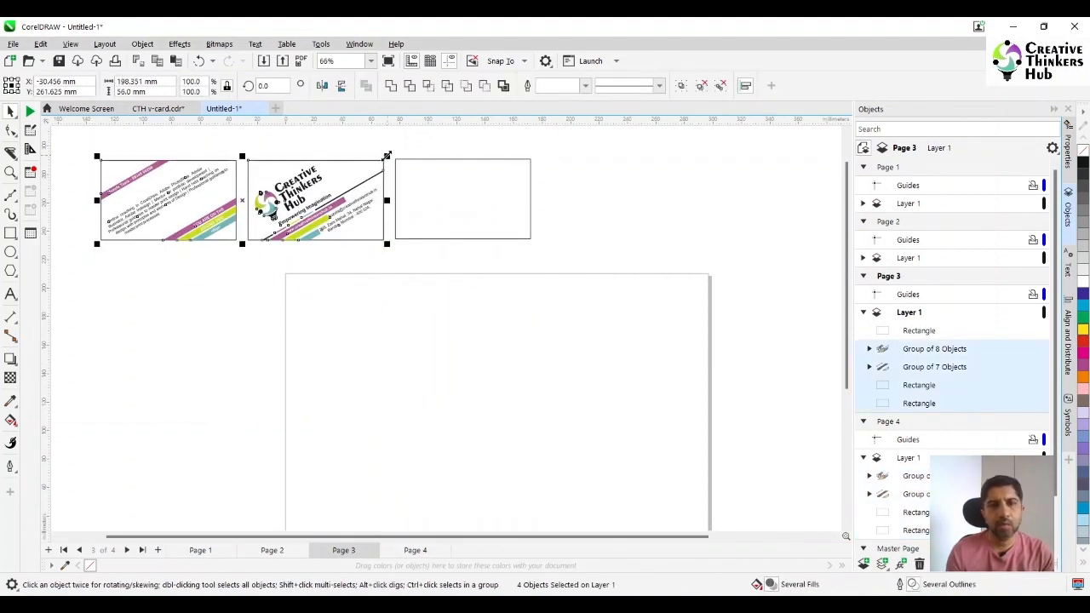
key(Delete)
Duplicate the blank rectangle twice on page 3 and arrange the three outlines corner to corner
click(425, 210)
drag(425, 210, 196, 195)
right_click(196, 195)
click(262, 174)
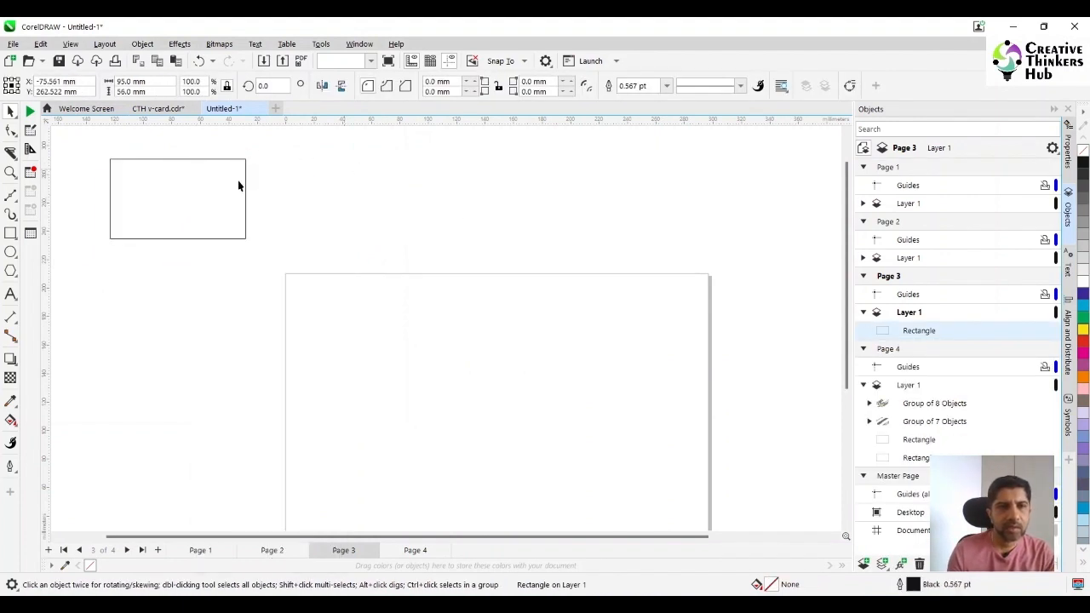
click(213, 185)
key(ctrl+d)
key(ctrl+d)
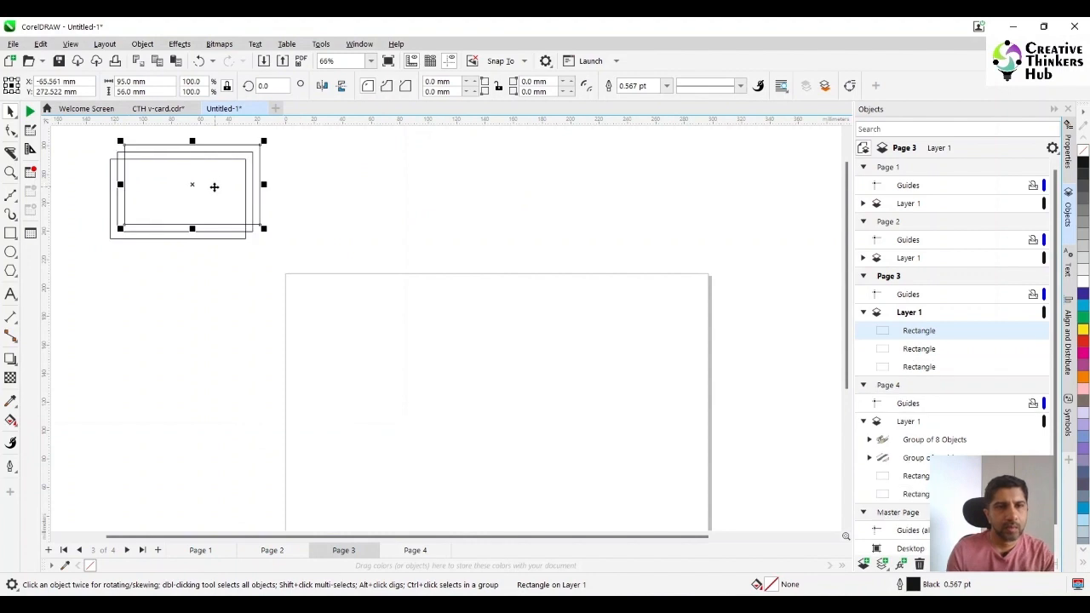
drag(215, 188, 273, 286)
click(187, 192)
click(115, 321)
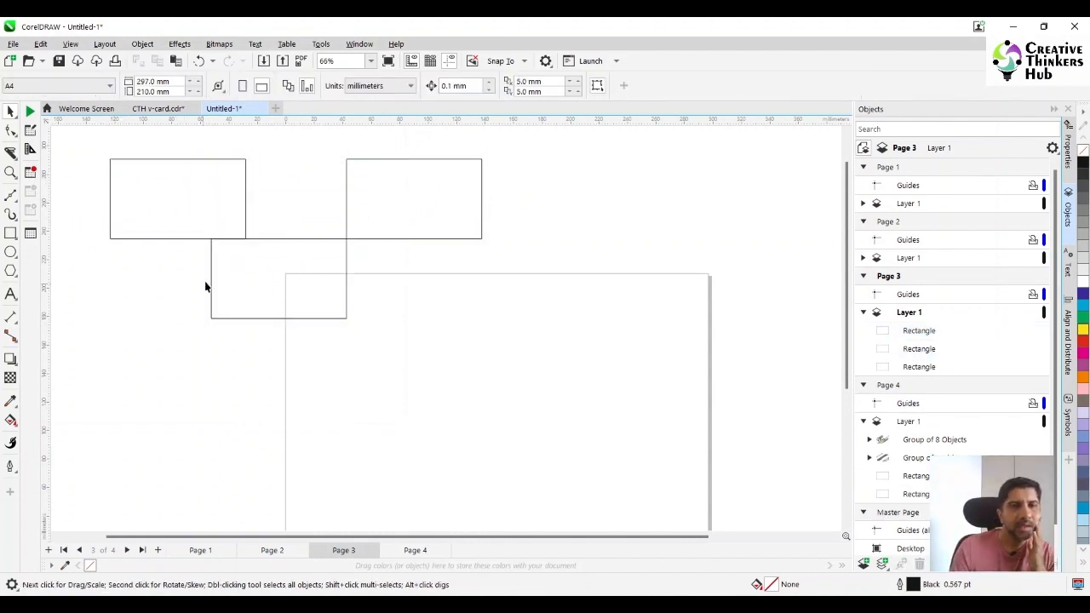
Delete all three blank rectangles from page 3
click(170, 202)
shift+click(260, 292)
shift+click(400, 210)
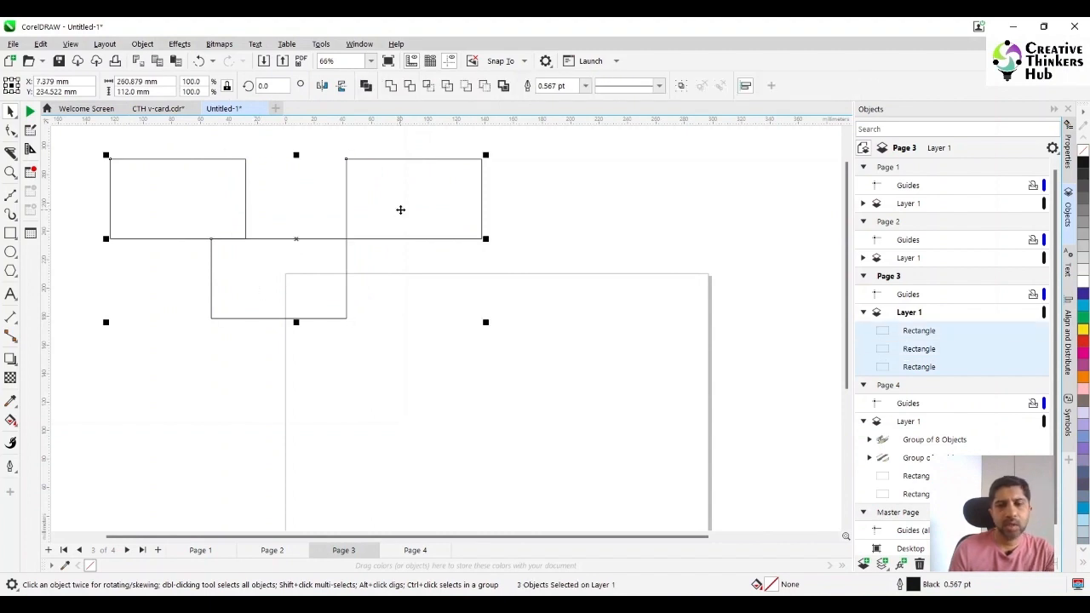
key(Delete)
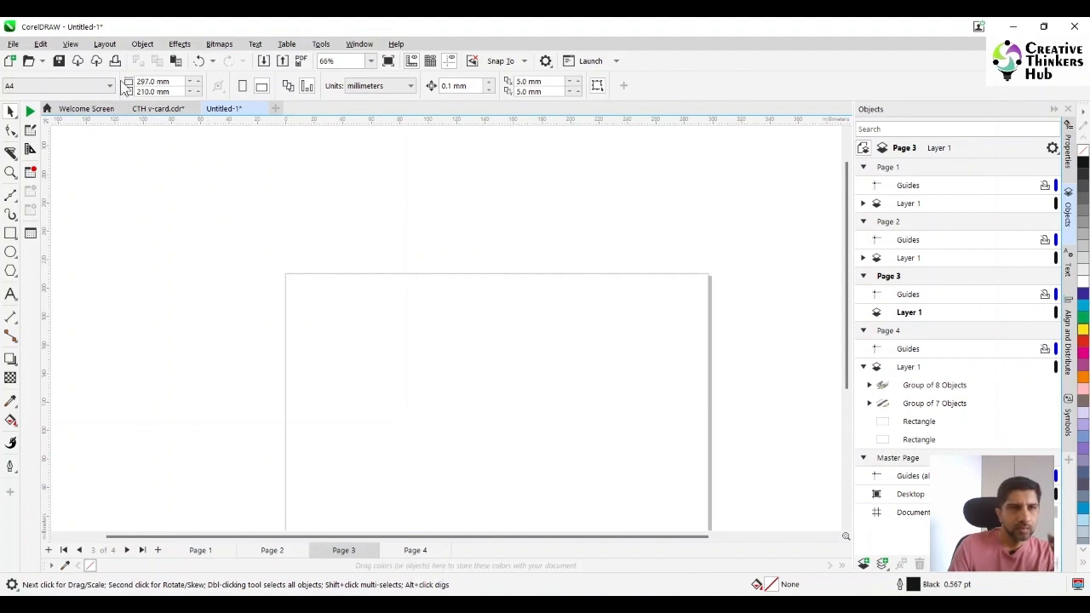
Create a two-point perspective group covering the whole of page 3
click(142, 43)
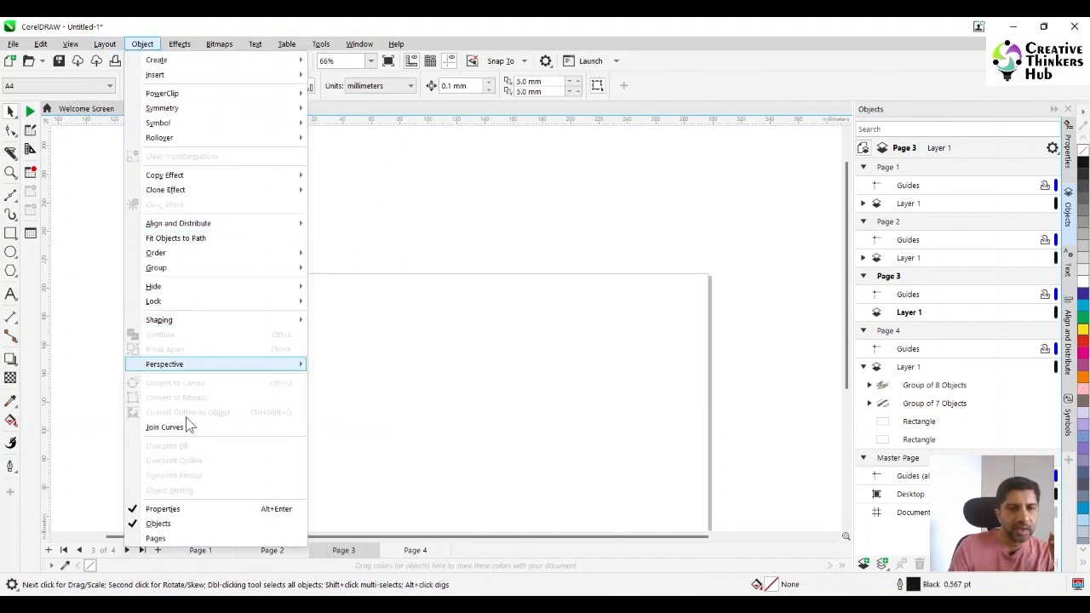
mouse_move(202, 366)
click(357, 385)
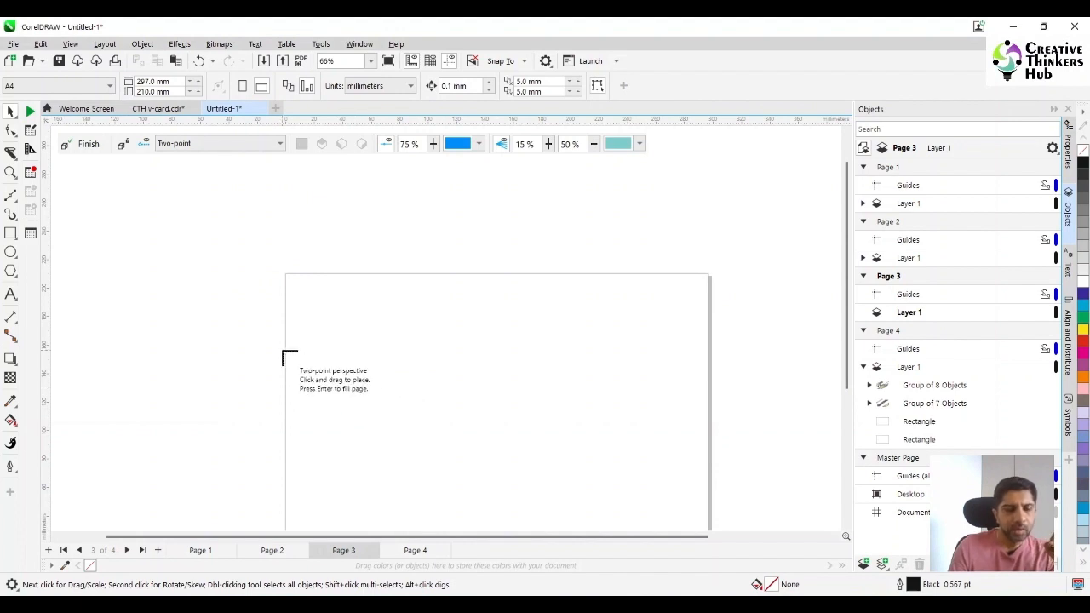
click(258, 147)
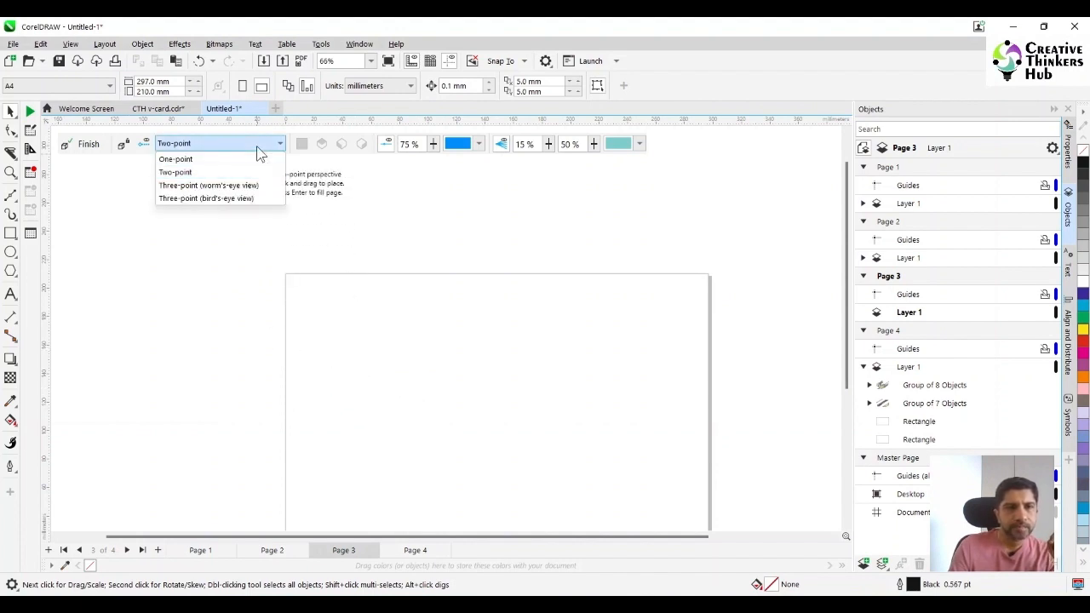
click(188, 175)
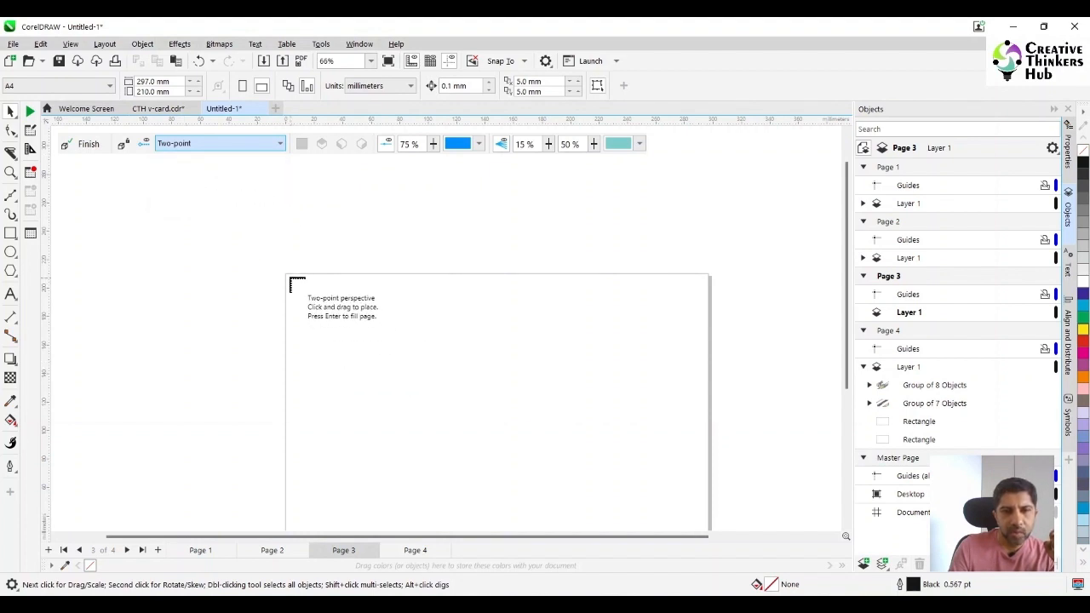
drag(289, 277, 710, 494)
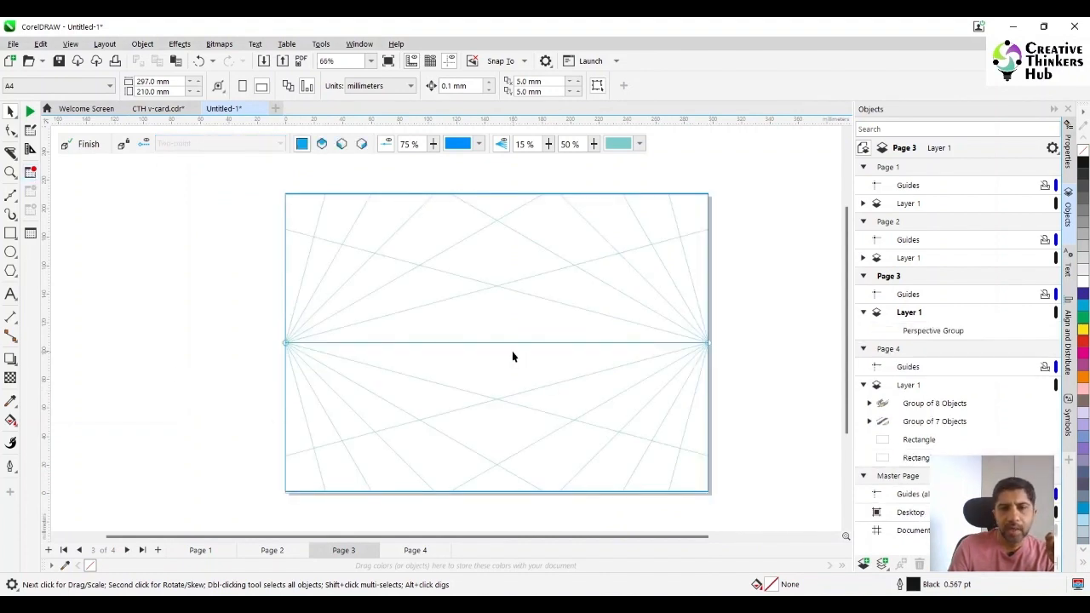
Raise the horizon line with both vanishing points outside the page, and set the perspective line density to 40%
drag(509, 324, 497, 248)
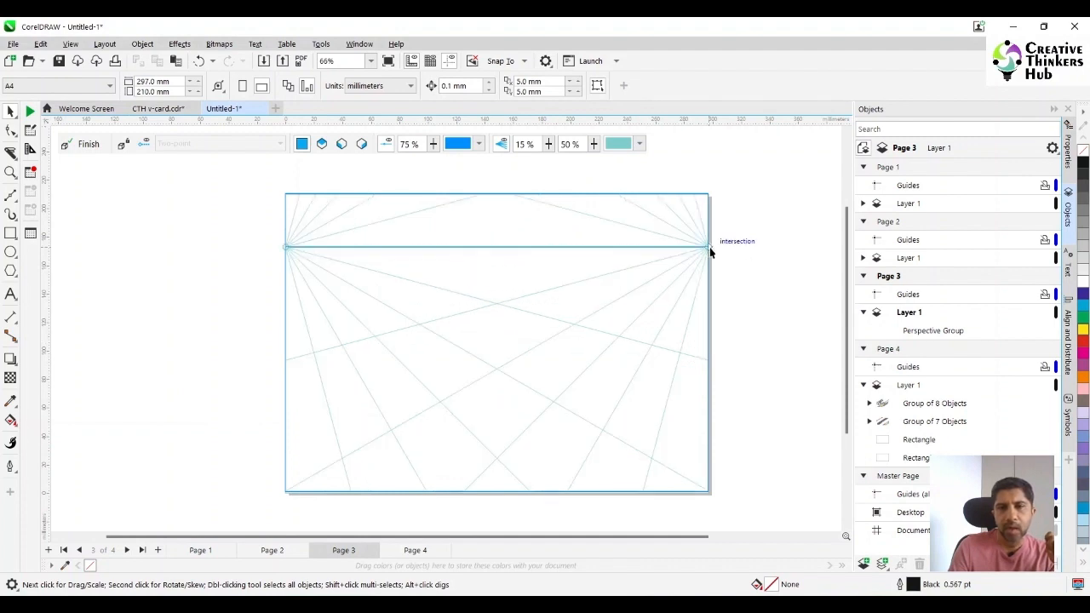
drag(709, 247, 749, 248)
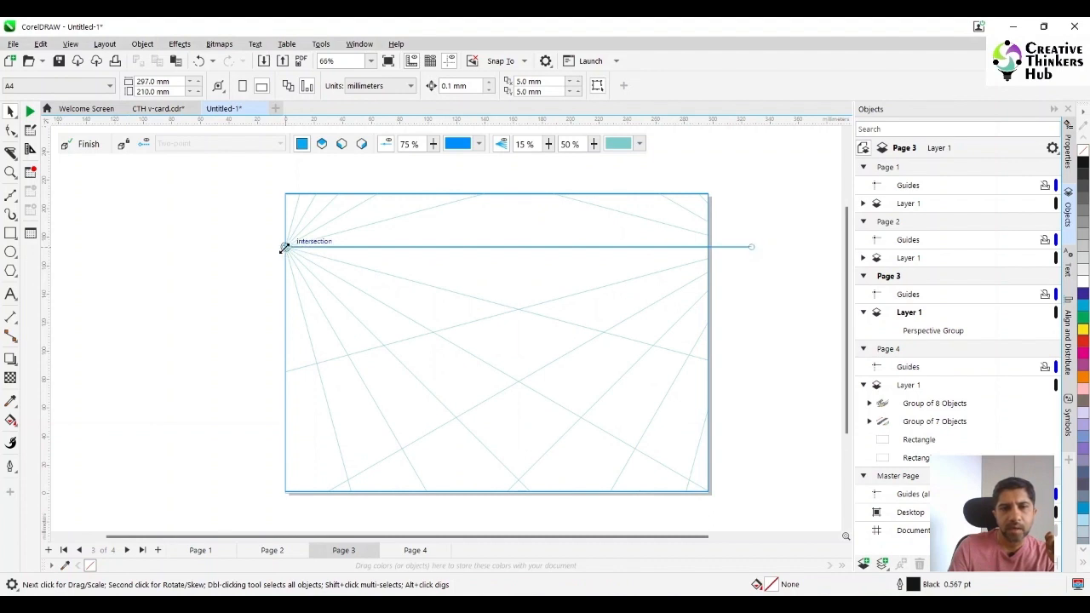
drag(285, 247, 231, 247)
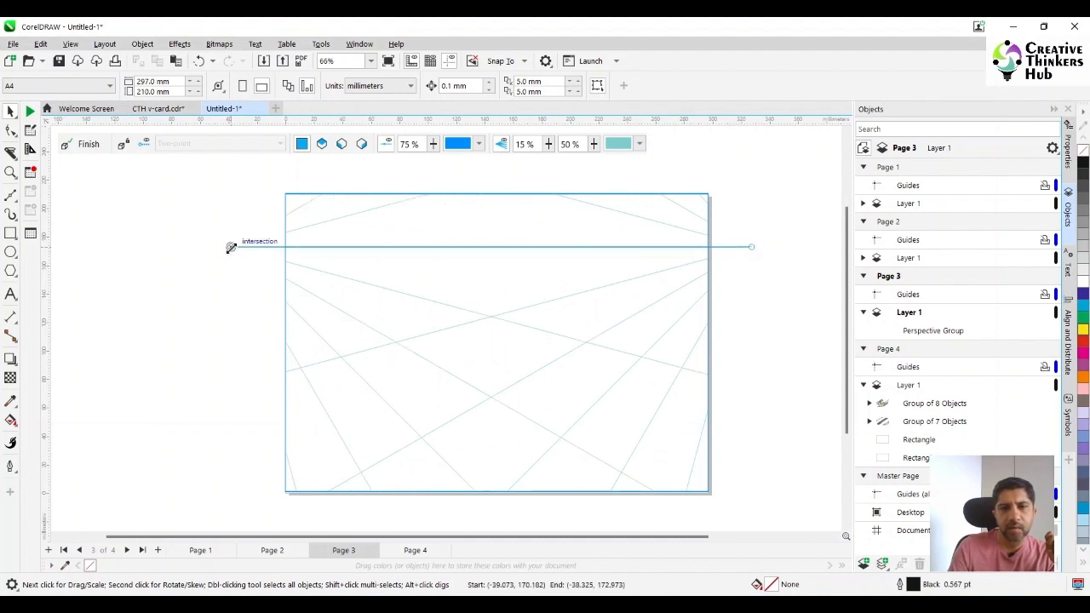
click(547, 147)
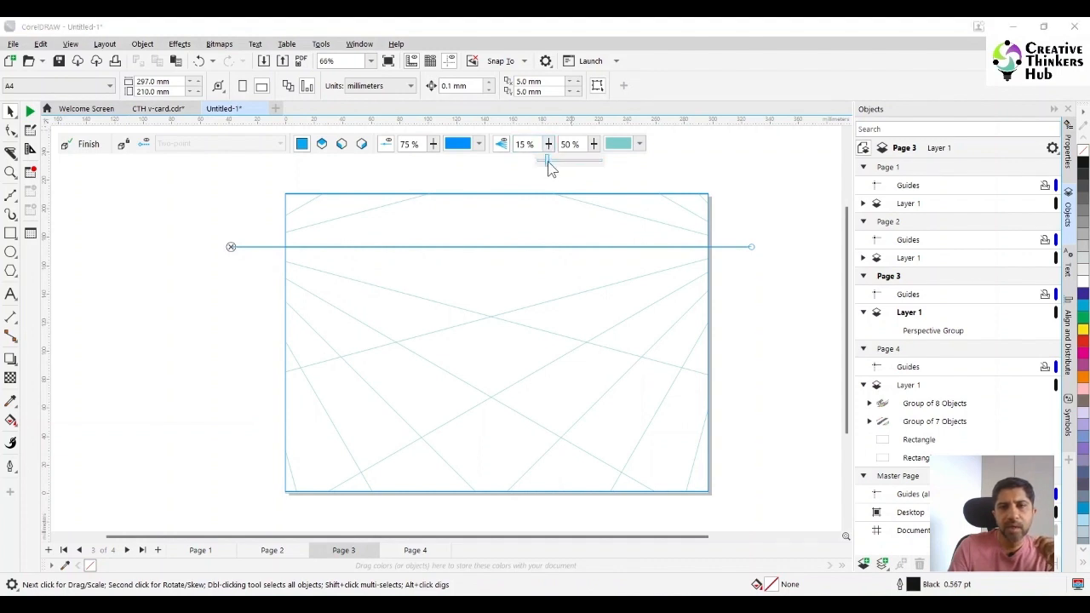
drag(564, 169, 562, 167)
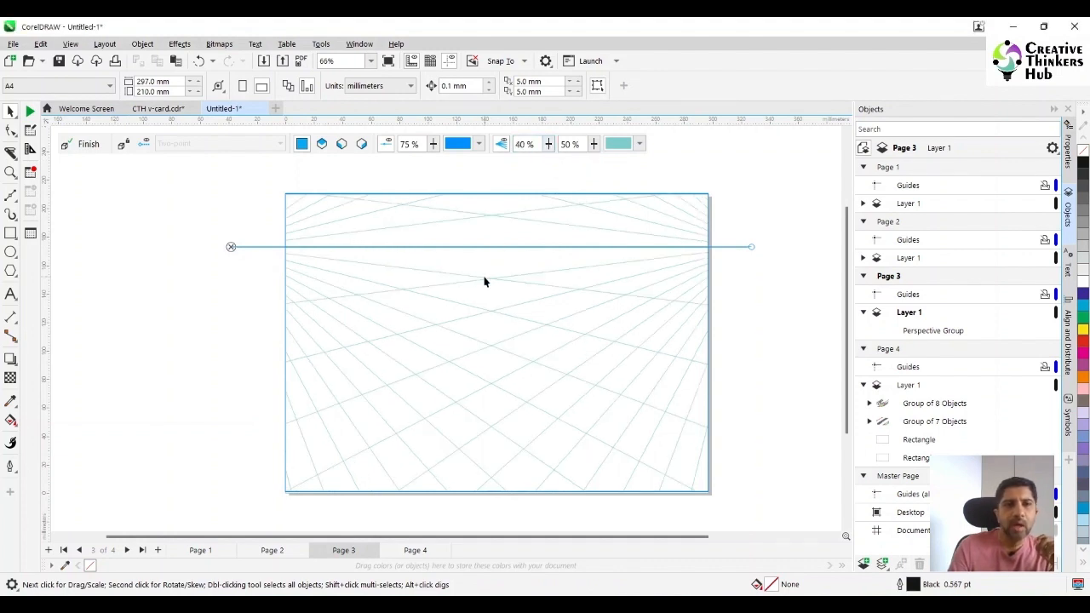
Draw a box wall about 46 mm wide on the right perspective plane and an adjoining one about 79 mm wide on the left plane
click(11, 236)
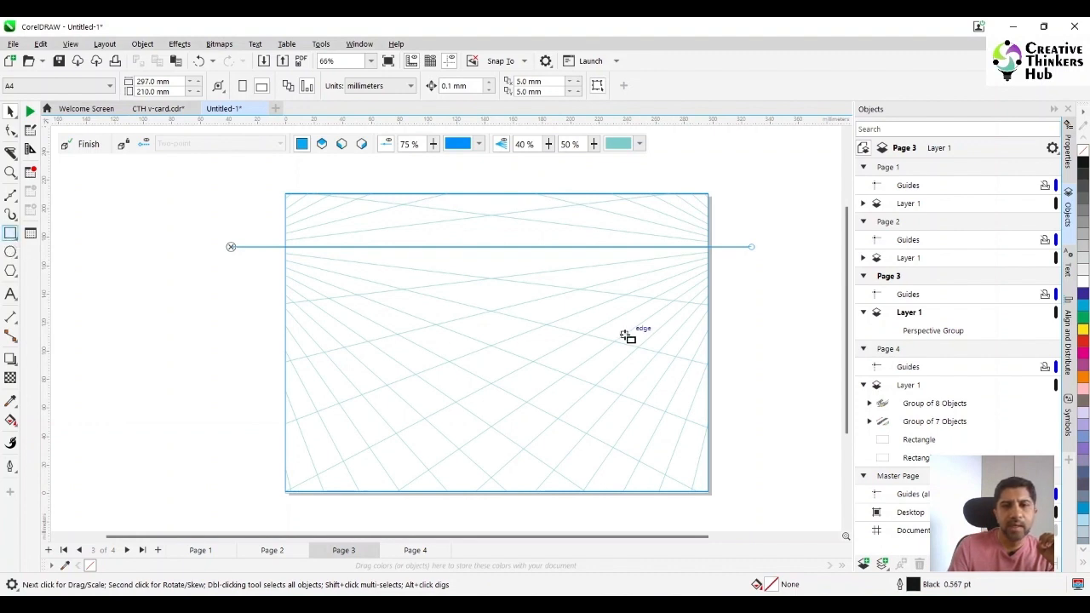
click(362, 144)
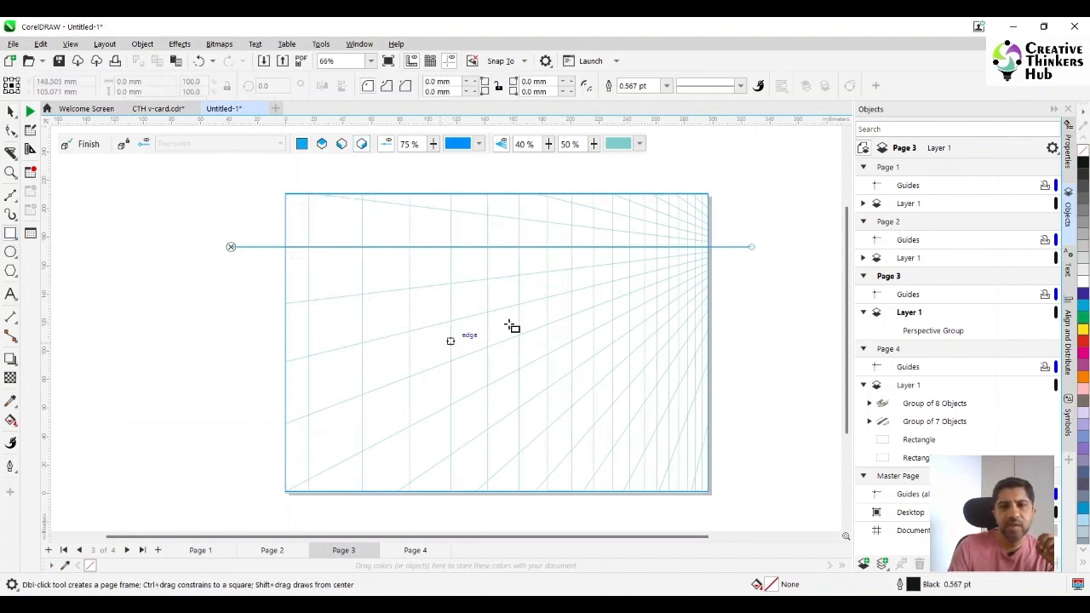
drag(547, 273, 613, 344)
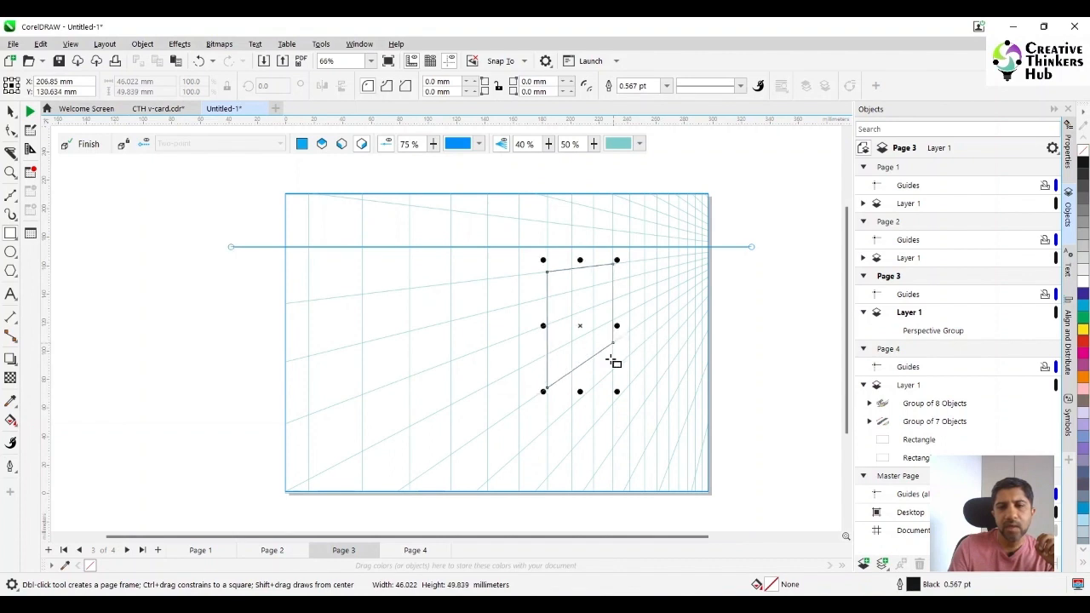
click(341, 144)
drag(547, 273, 449, 336)
Draw the box's top face on the top perspective plane, about 137 × 10 mm, and stretch it toward the left wall's back corner
click(322, 144)
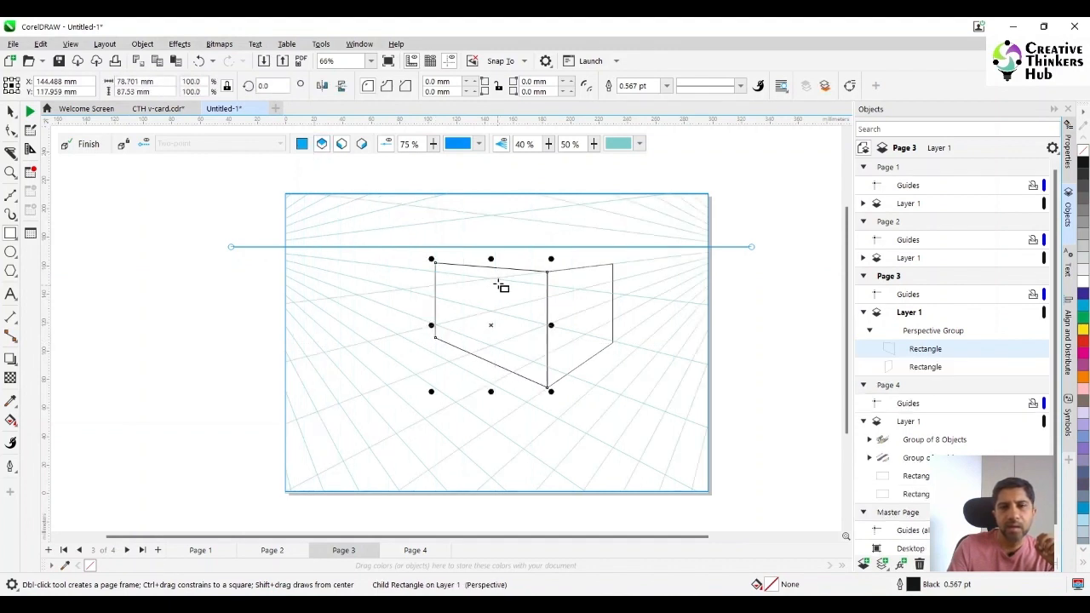
drag(434, 262, 581, 260)
key(ctrl+z)
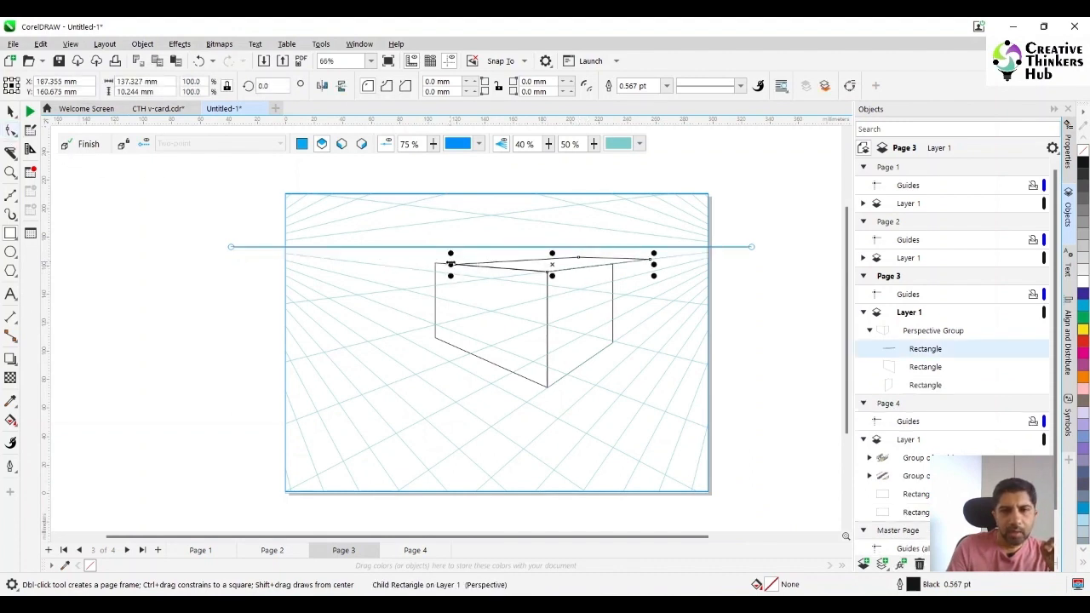
drag(448, 264, 432, 263)
Extend the top face's left side to meet the left wall's upper back corner
scroll(518, 326, up, 3)
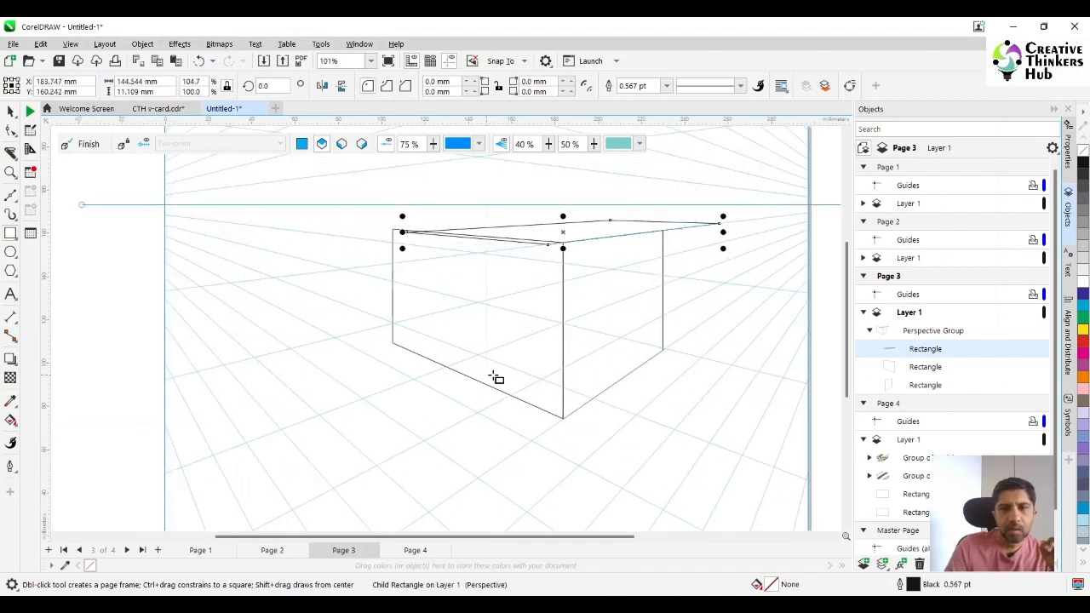
scroll(496, 377, up, 3)
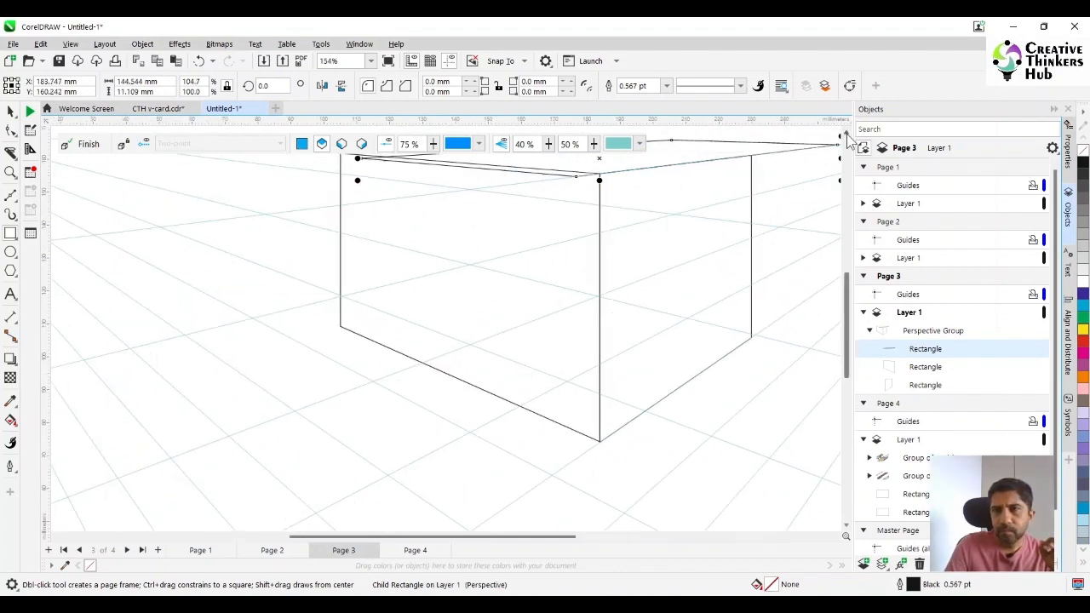
scroll(847, 139, up, 3)
drag(601, 258, 602, 244)
drag(303, 276, 656, 357)
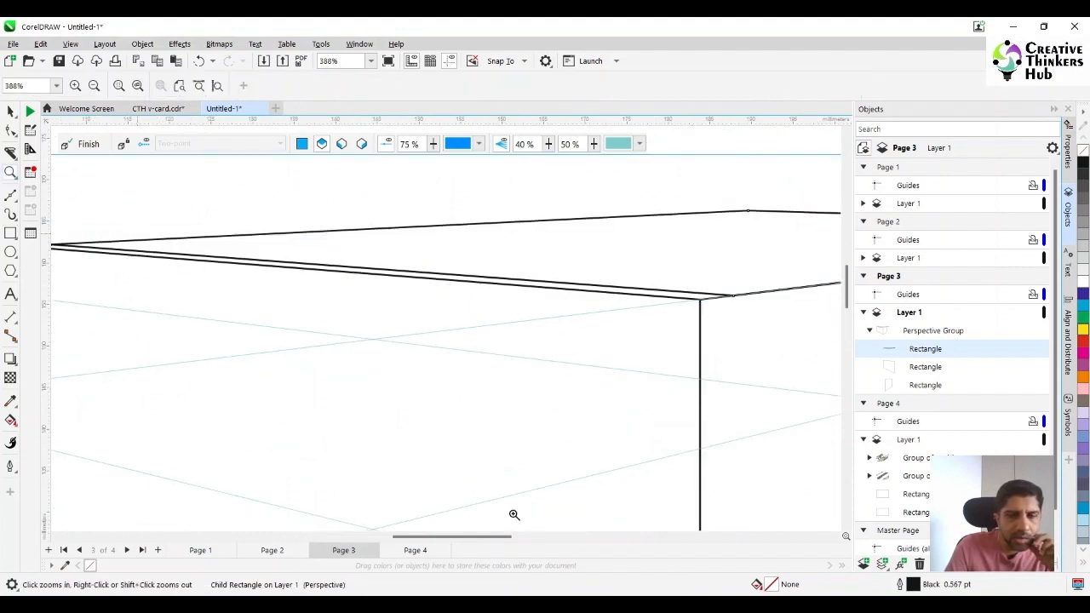
drag(501, 538, 473, 538)
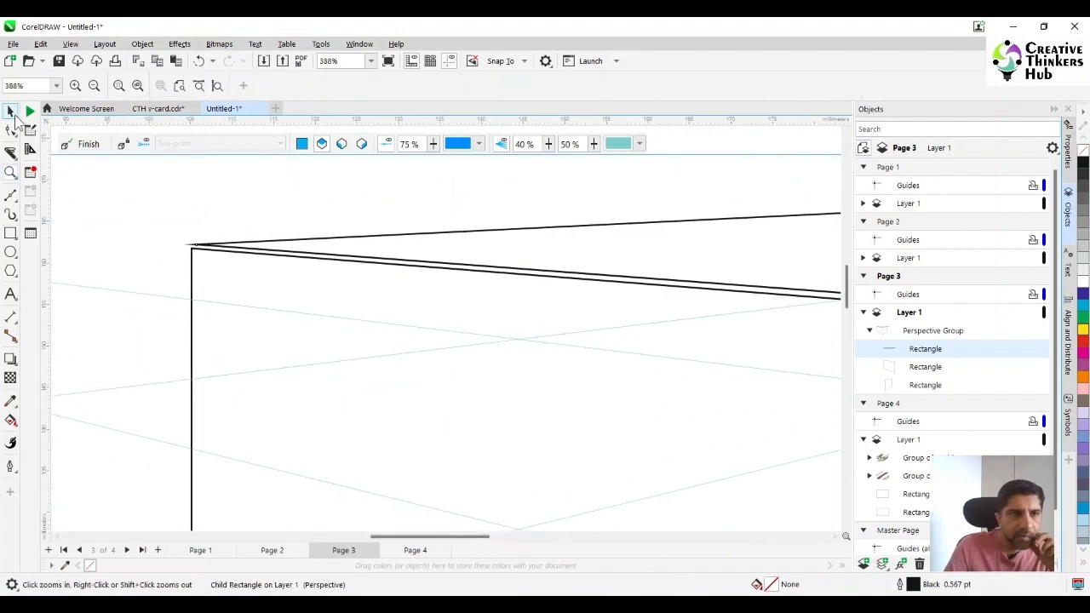
click(11, 111)
drag(242, 244, 192, 250)
Fit the top face's front edge to the right wall and shrink its far side to that wall's back corner
drag(469, 538, 573, 539)
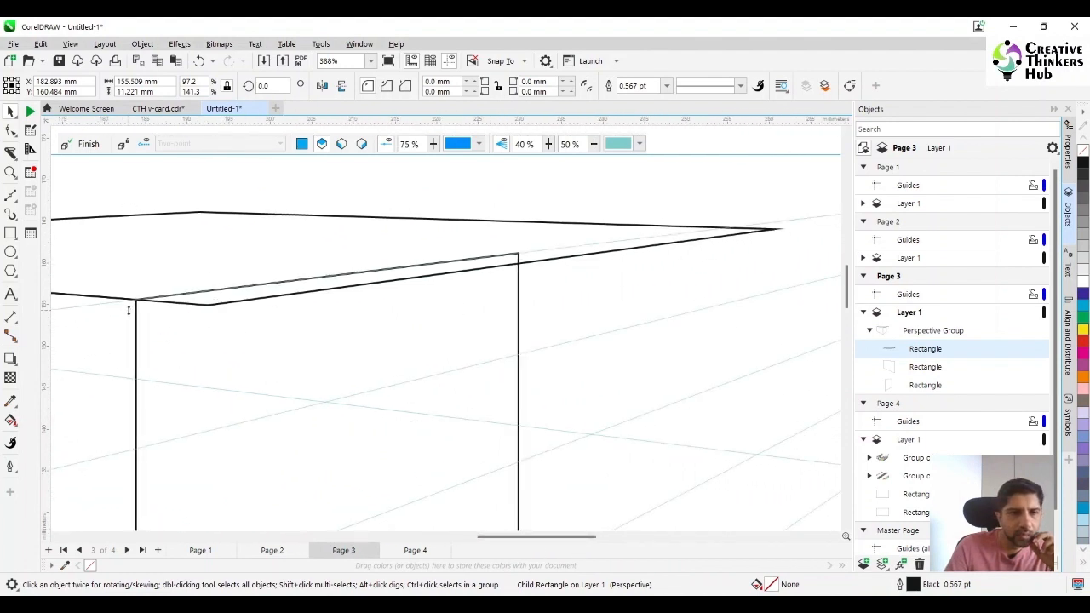
drag(129, 310, 118, 299)
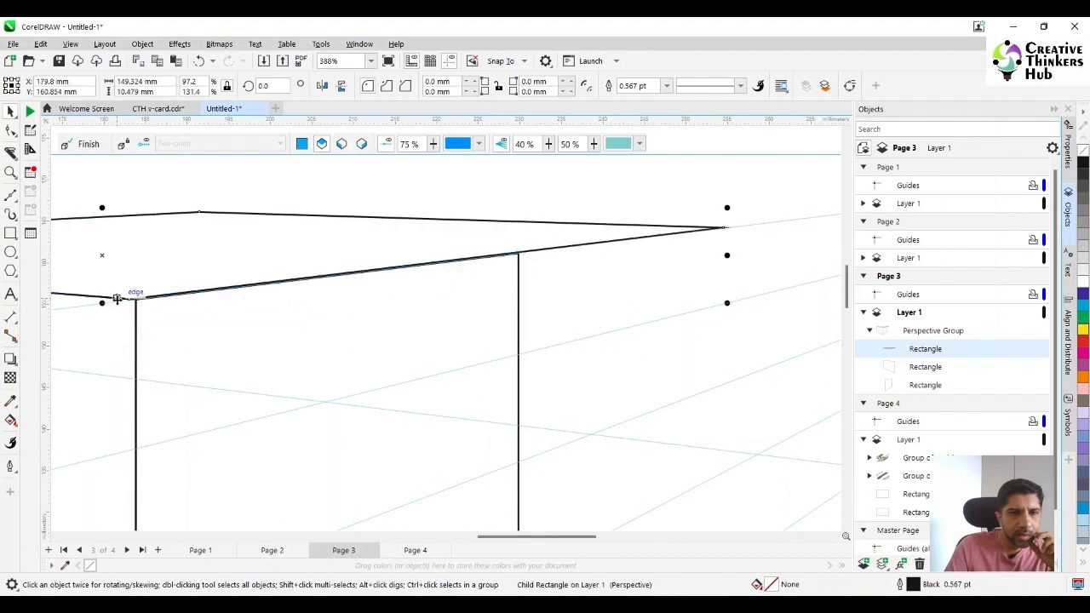
drag(727, 255, 621, 263)
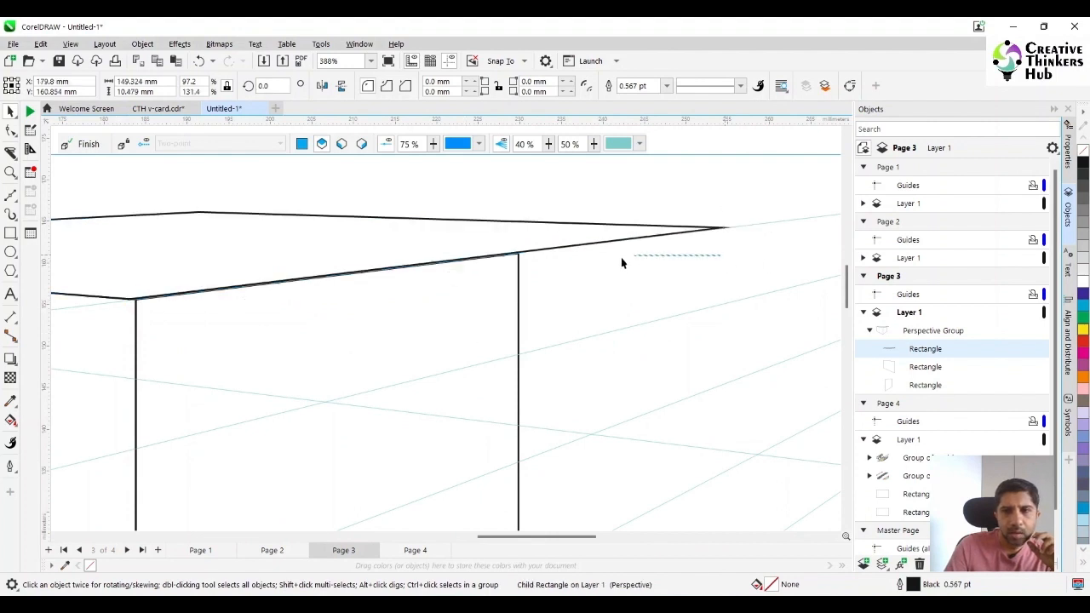
click(618, 262)
click(616, 241)
drag(656, 258, 652, 256)
click(647, 233)
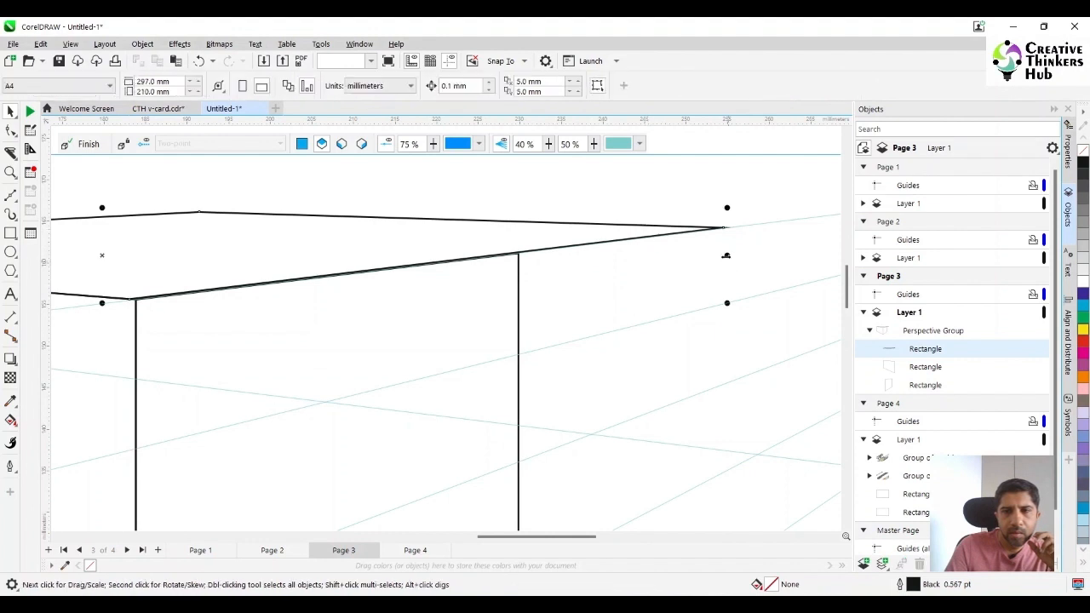
drag(727, 256, 246, 284)
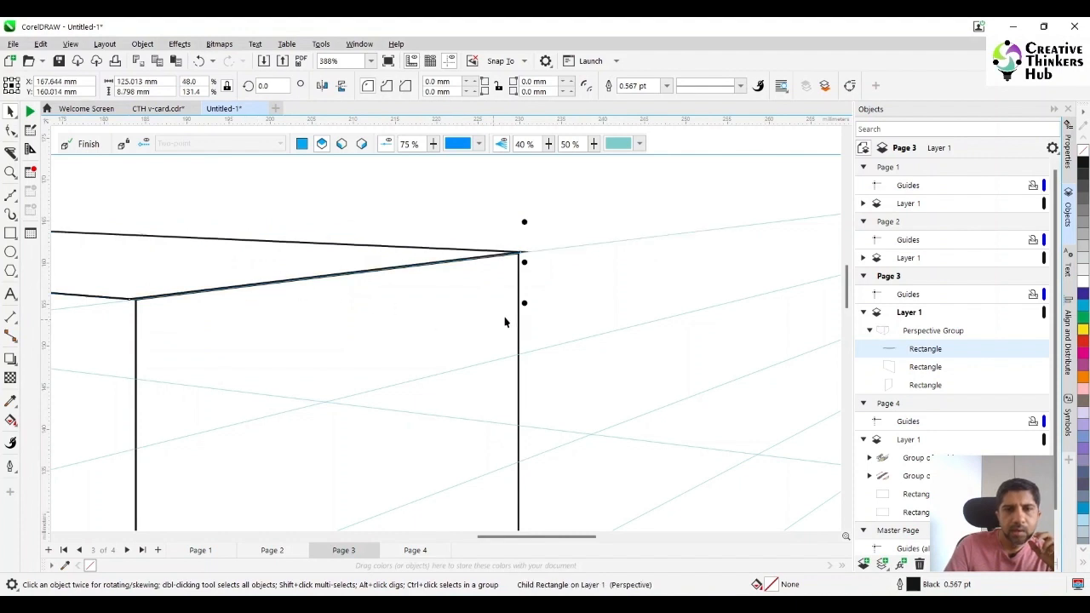
Move both business cards on page 4 off the page, placing them side by side just above its upper edge
scroll(214, 348, down, 8)
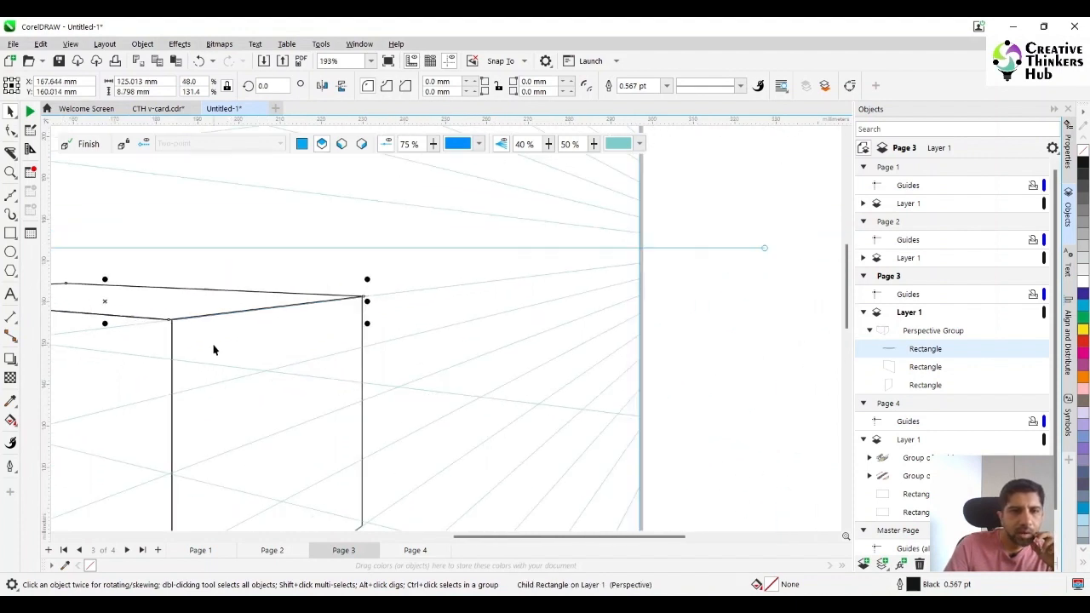
drag(374, 539, 367, 540)
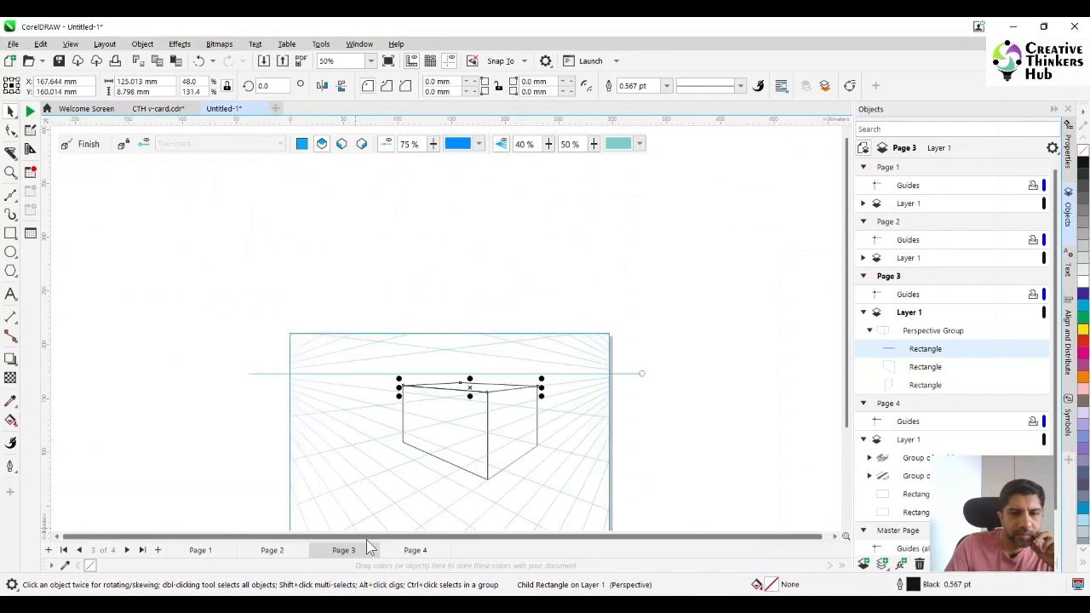
scroll(498, 447, down, 2)
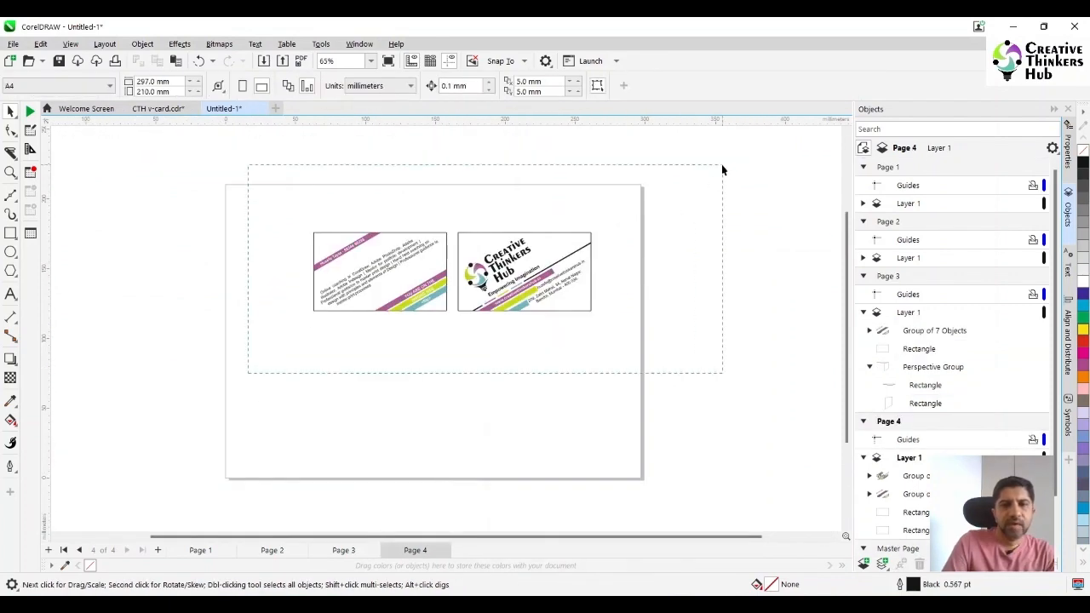
drag(722, 165, 722, 165)
drag(446, 270, 434, 168)
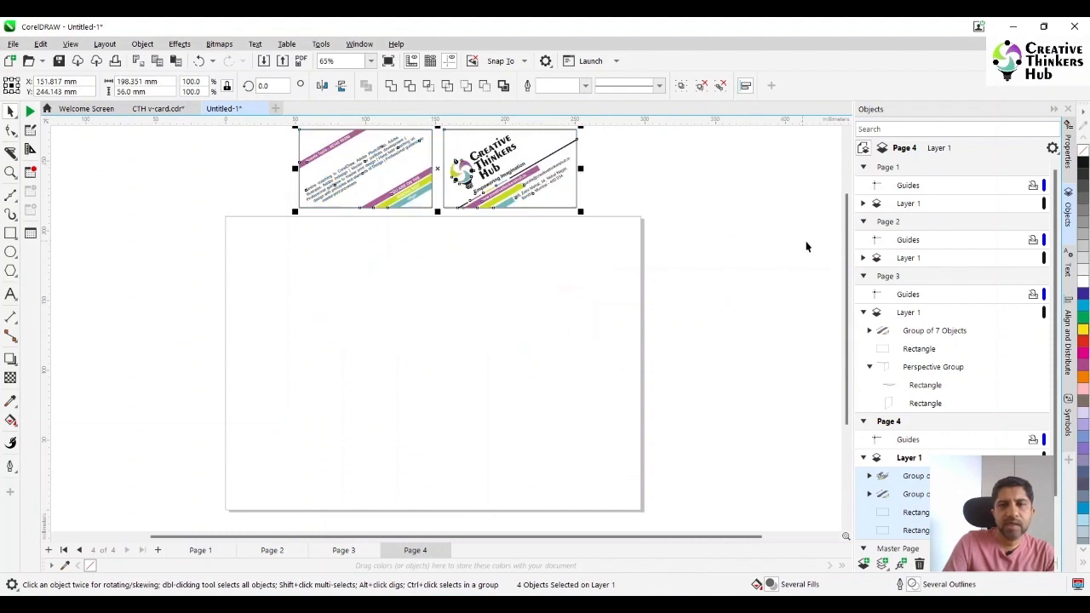
scroll(838, 260, up, 1)
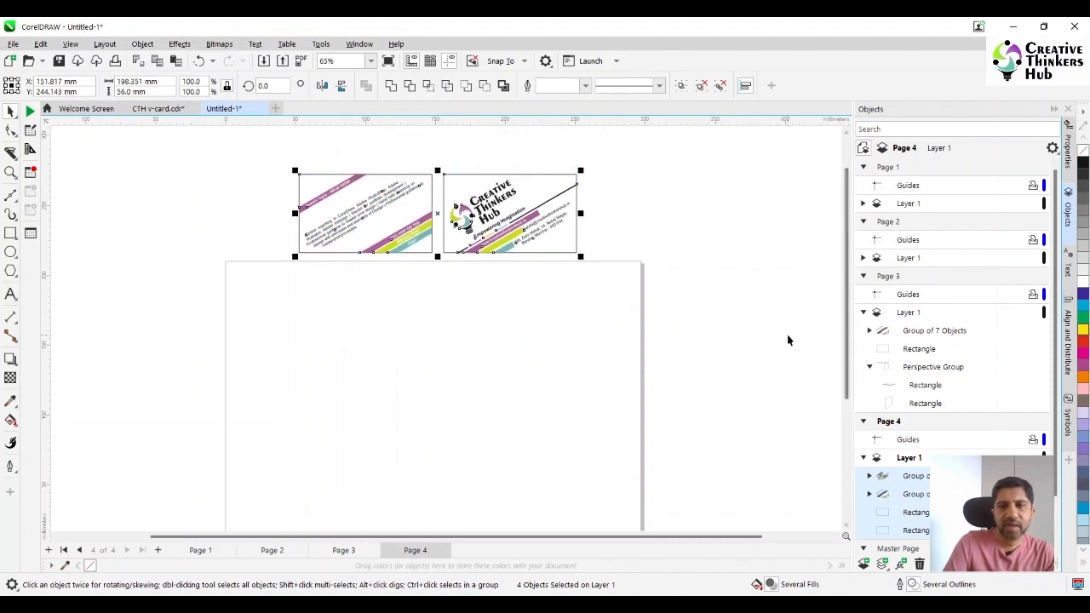
scroll(787, 341, down, 1)
drag(848, 343, 847, 364)
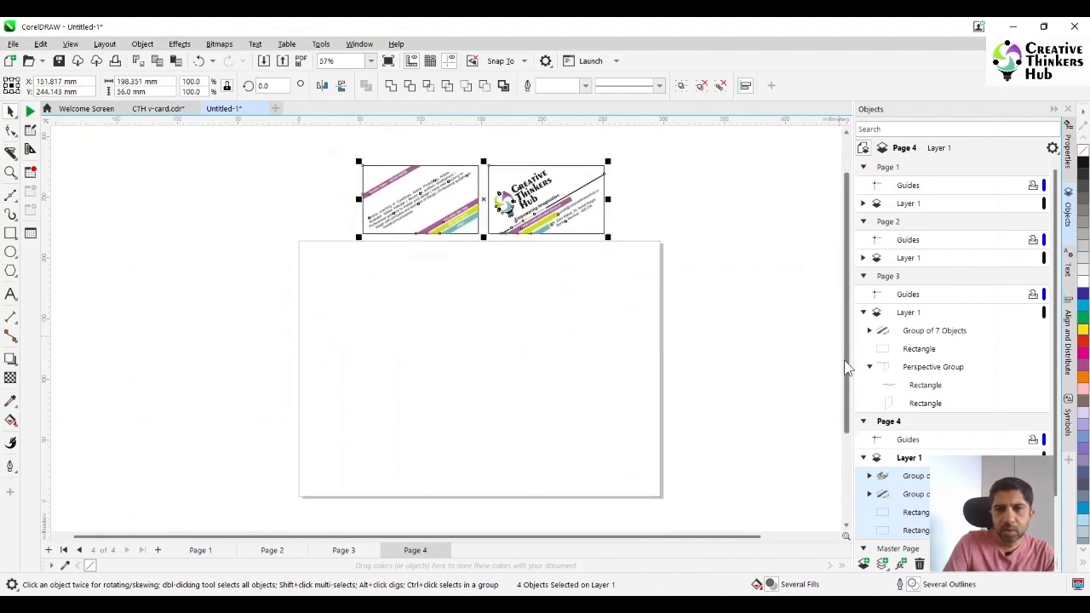
click(784, 341)
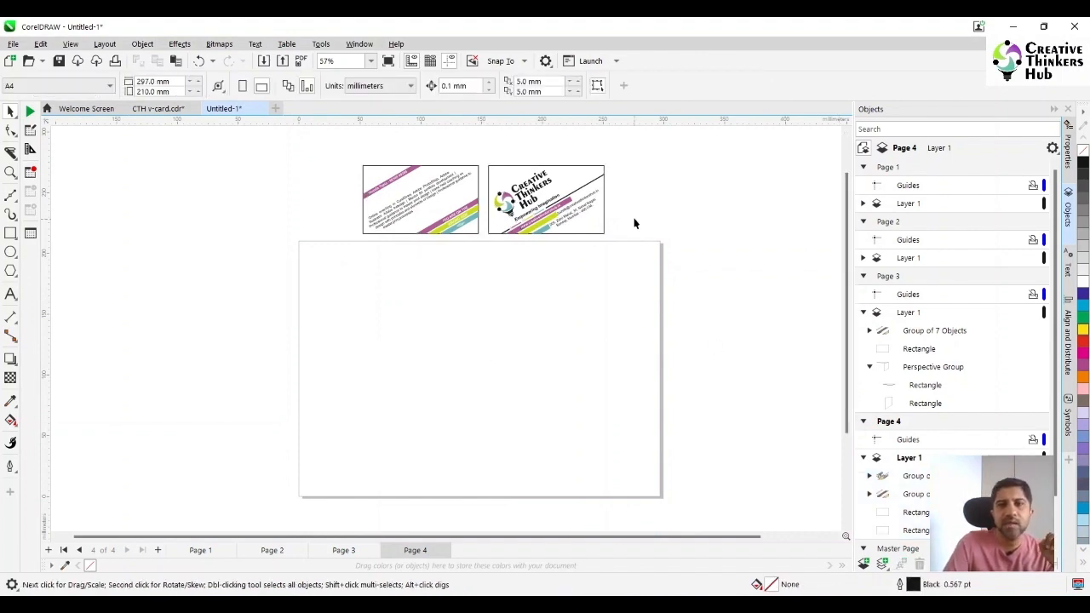
Group the Creative Thinkers Hub logo card artwork with its frame rectangle
drag(659, 151, 590, 207)
drag(480, 295, 482, 297)
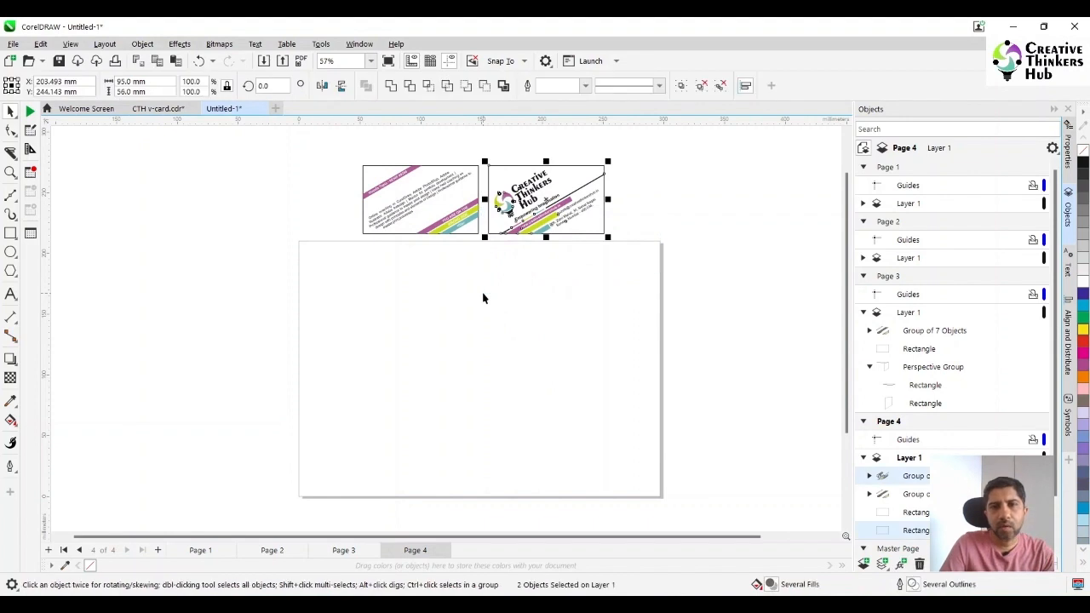
key(ctrl+g)
Place a blank copy of the card frame beside the text card, and group the text card's artwork with its own frame
drag(345, 151, 482, 290)
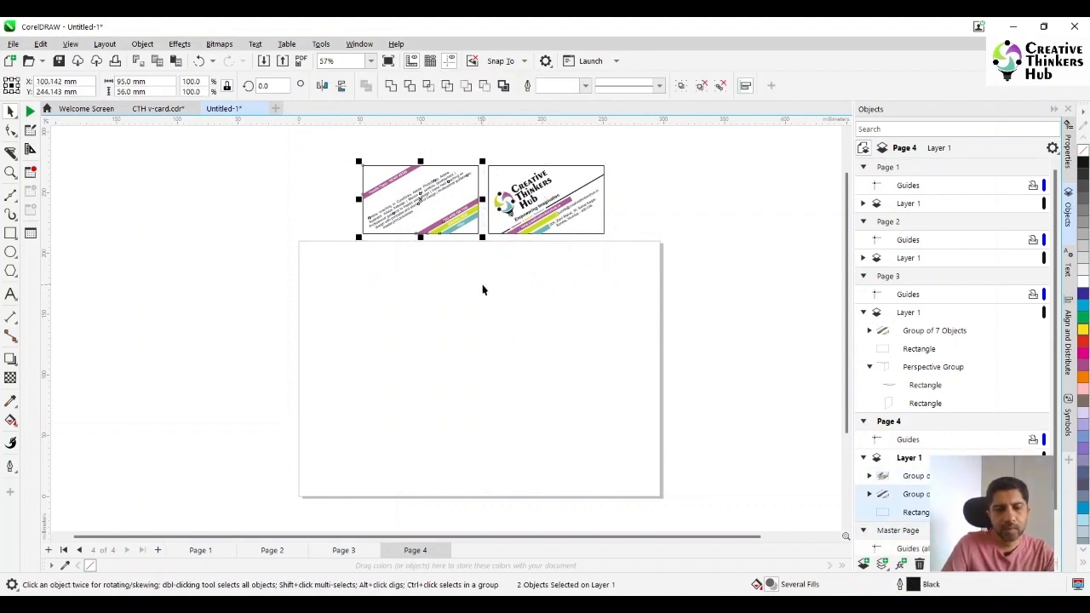
click(297, 190)
drag(385, 201, 243, 197)
drag(348, 151, 481, 261)
key(ctrl+g)
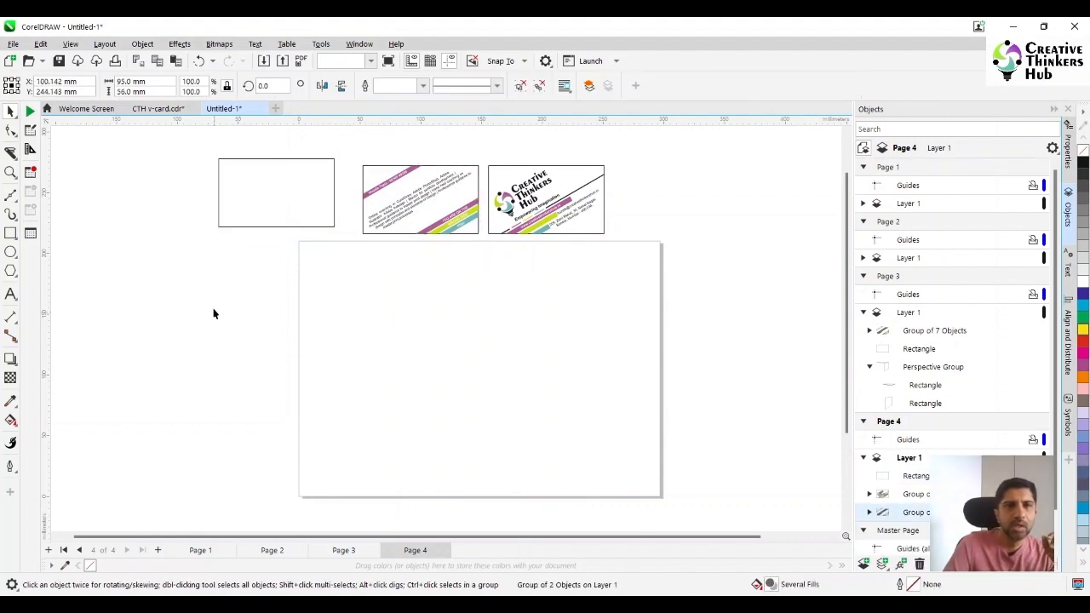
click(215, 313)
Draw a two-point perspective field covering all of page 4 and raise its horizon line into the upper part of the page
click(143, 45)
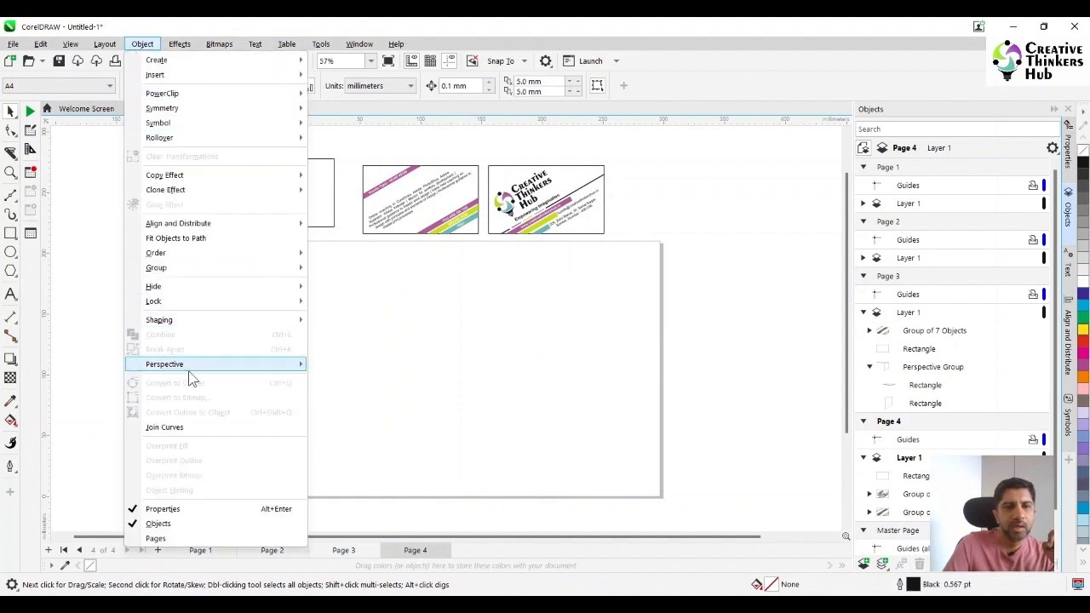
mouse_move(189, 367)
click(354, 385)
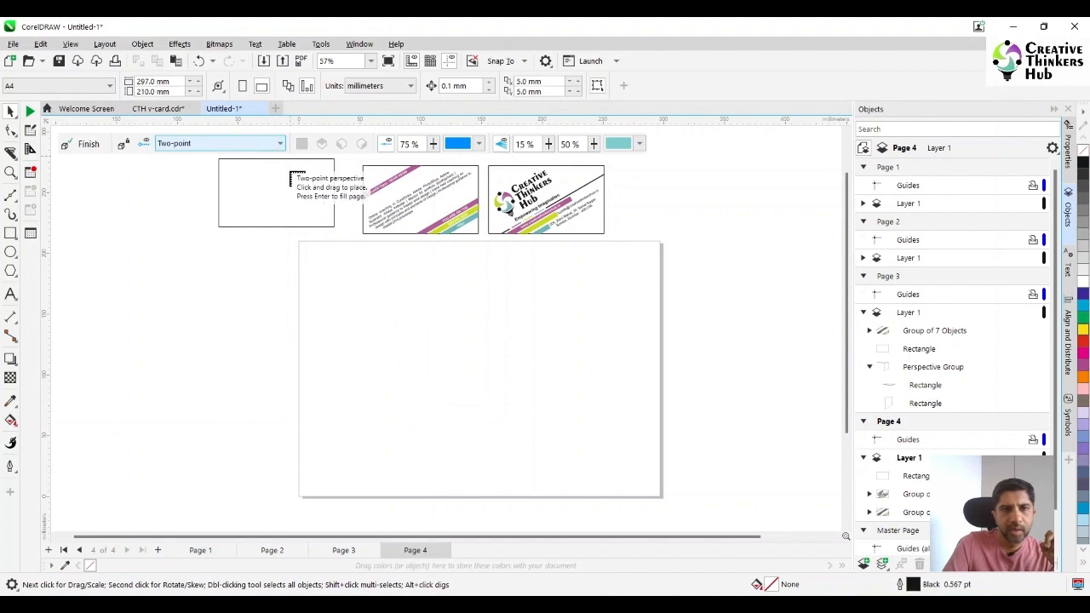
drag(300, 242, 660, 497)
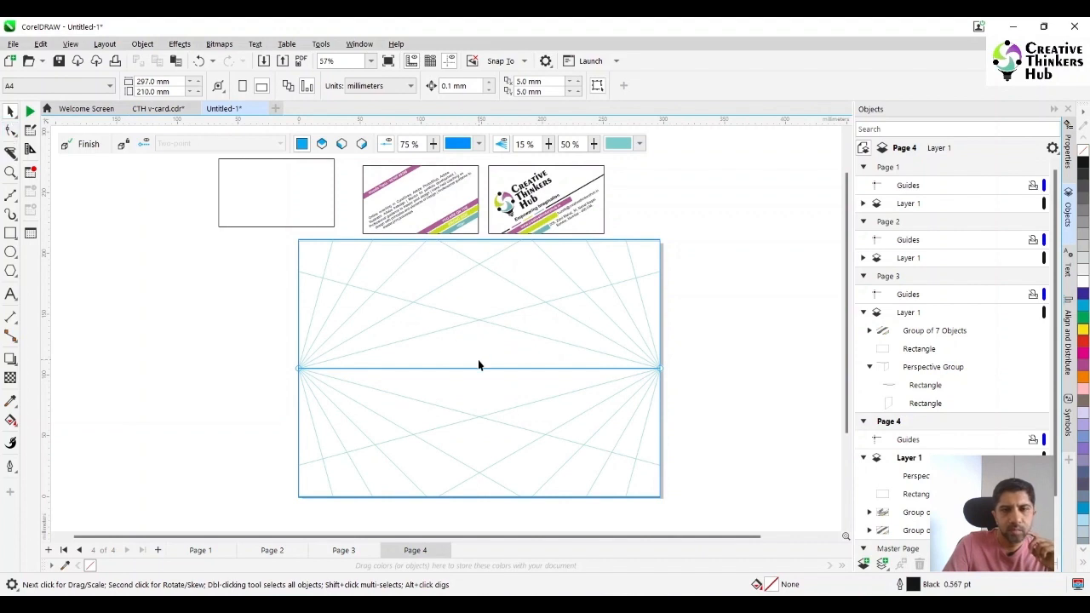
drag(479, 368, 469, 289)
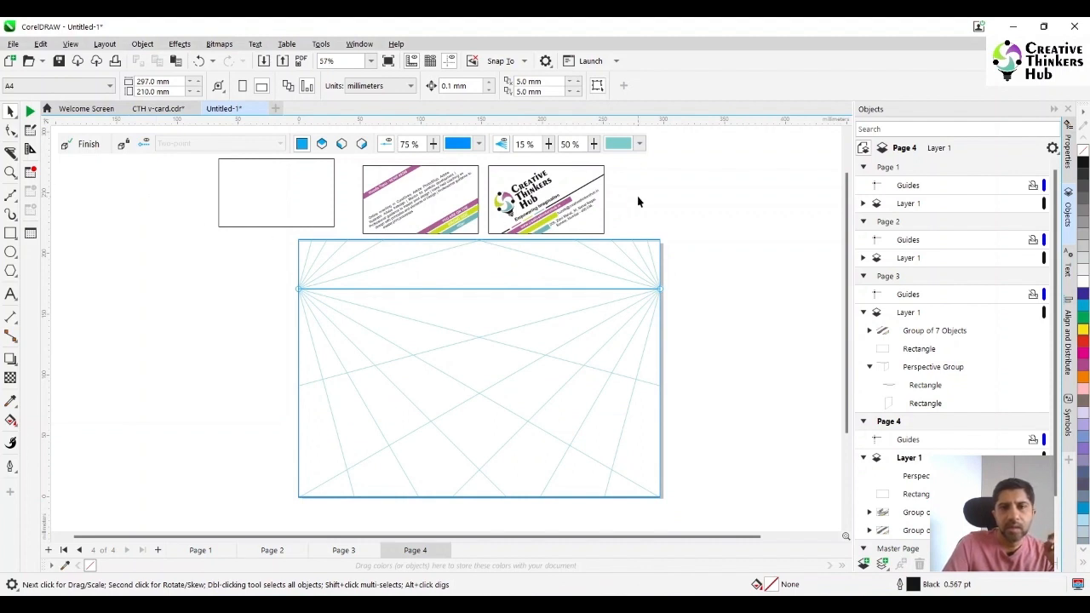
Bring the logo card onto the page, move it to the right perspective plane and position it right of the page's centre
click(580, 184)
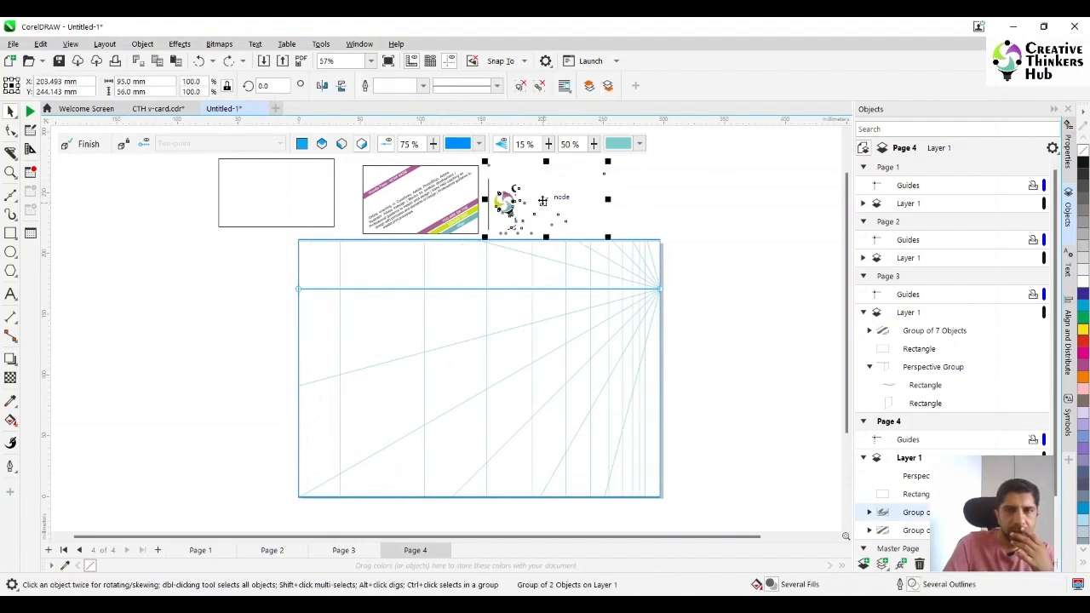
drag(542, 201, 492, 368)
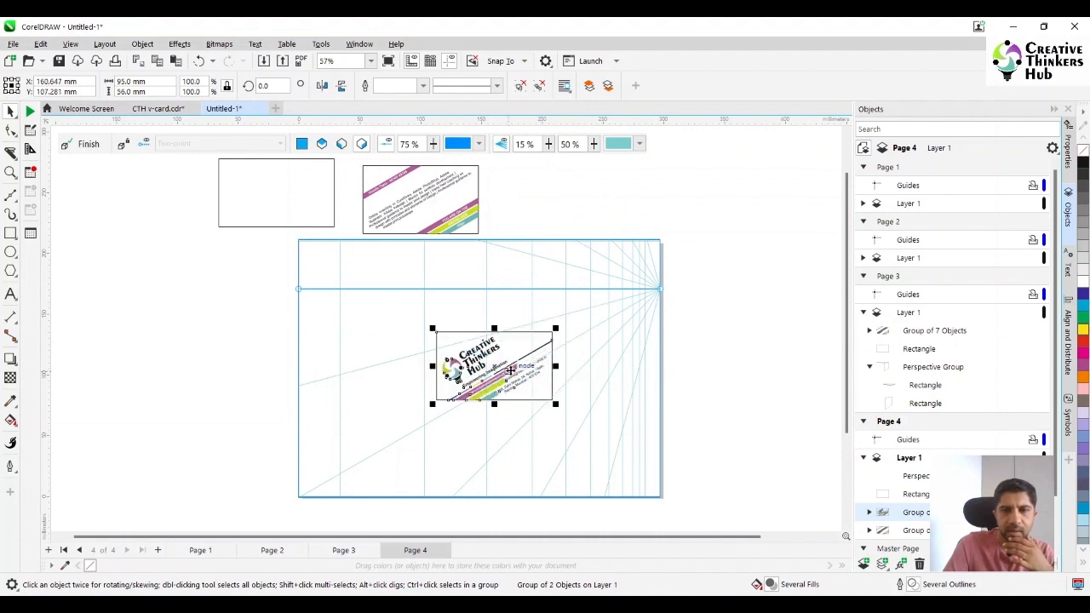
right_click(511, 368)
mouse_move(622, 205)
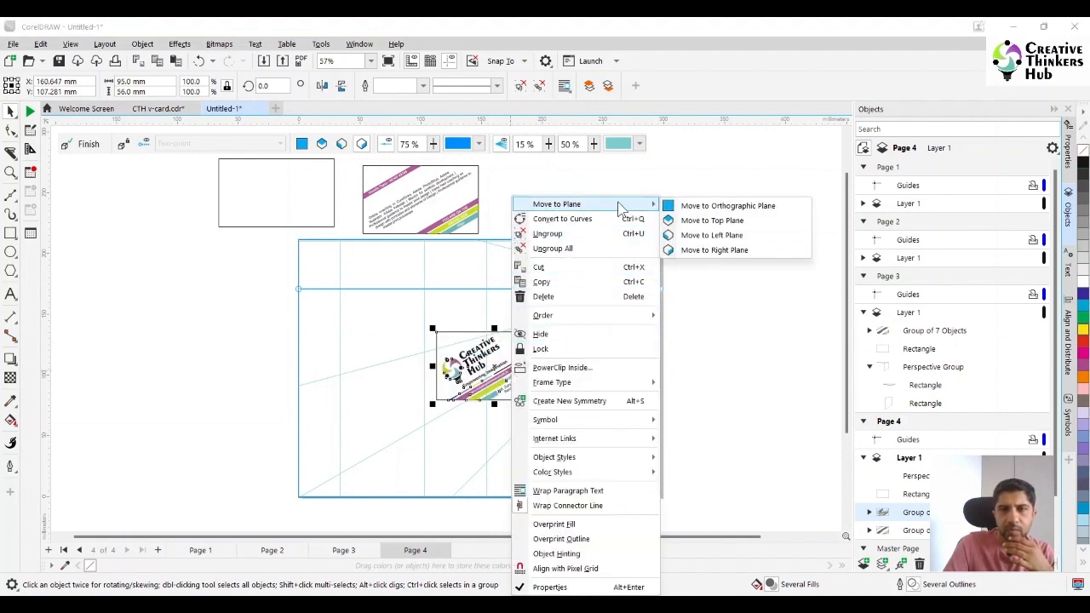
click(708, 253)
drag(446, 361, 533, 345)
drag(538, 351, 540, 349)
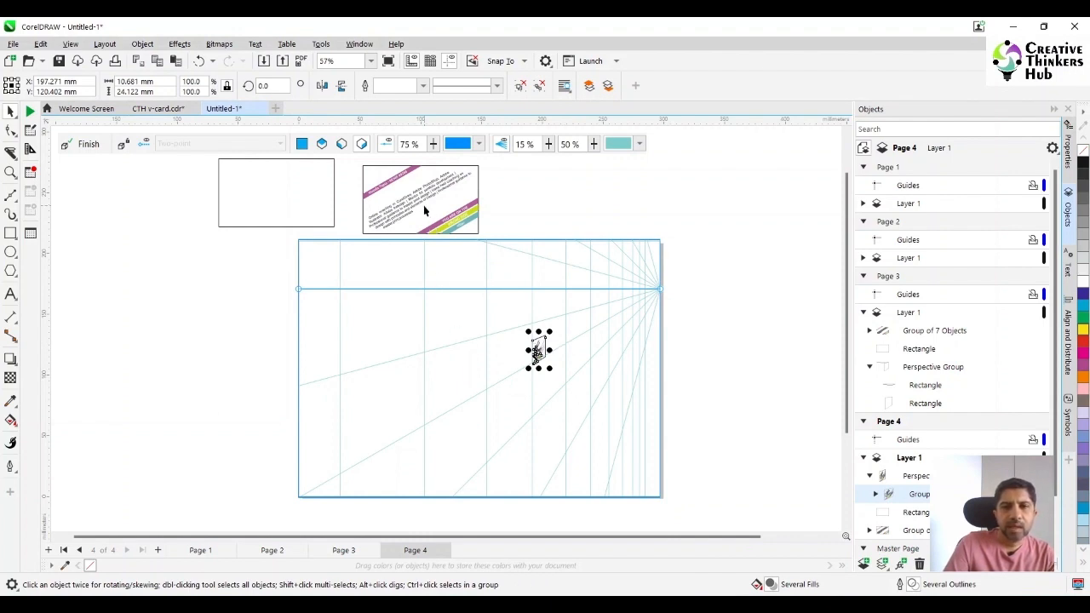
Bring the text card onto the page, move it to the left perspective plane and join its near edge to the logo card
drag(423, 205, 445, 351)
right_click(447, 368)
mouse_move(514, 209)
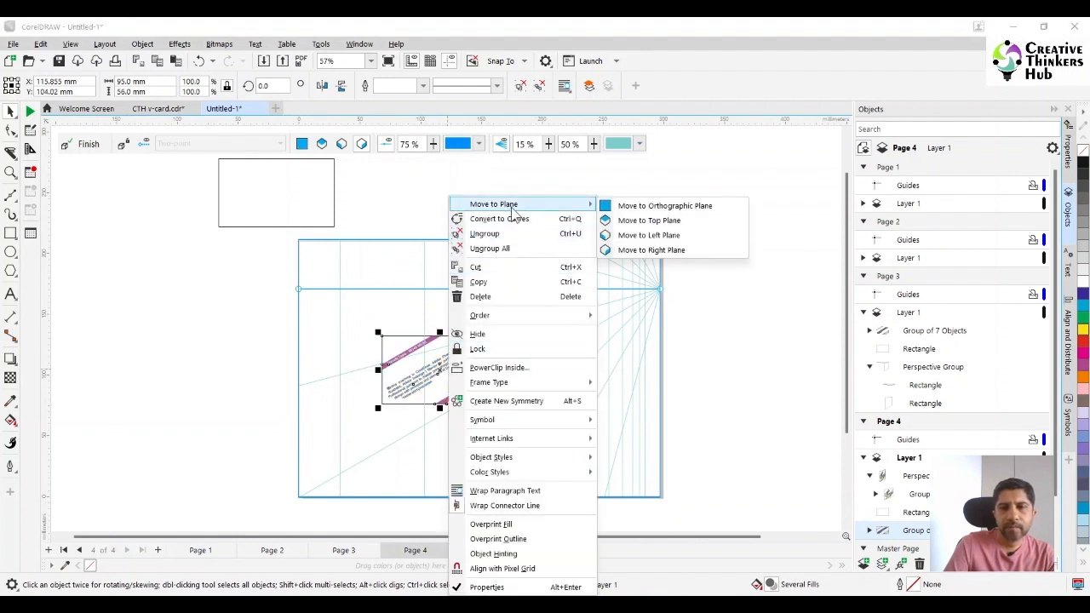
click(647, 232)
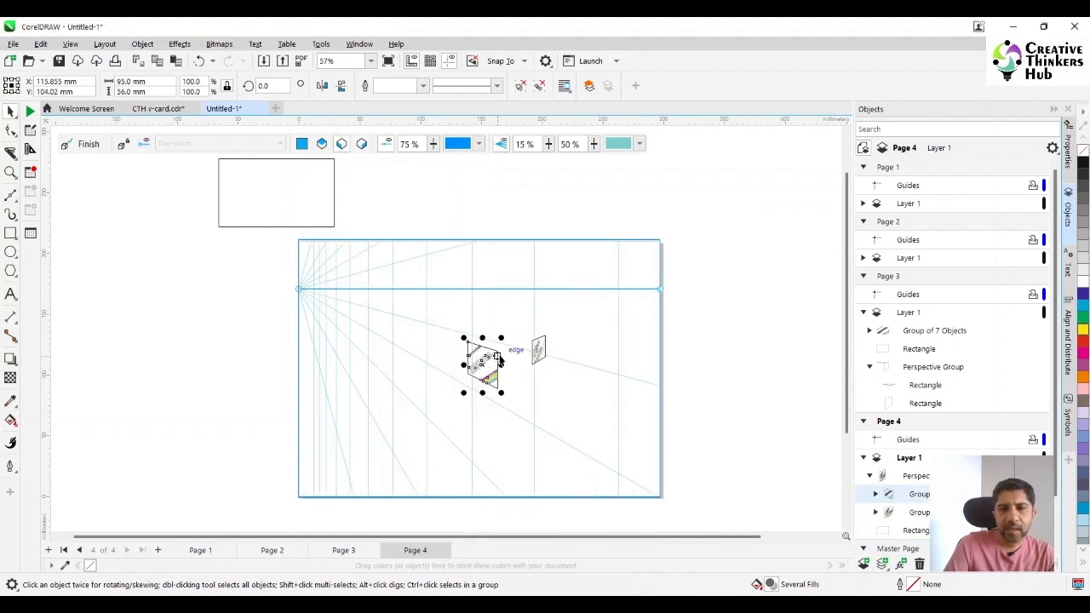
mouse_move(498, 352)
mouse_down()
mouse_move(533, 341)
mouse_move(599, 409)
mouse_up()
key(z)
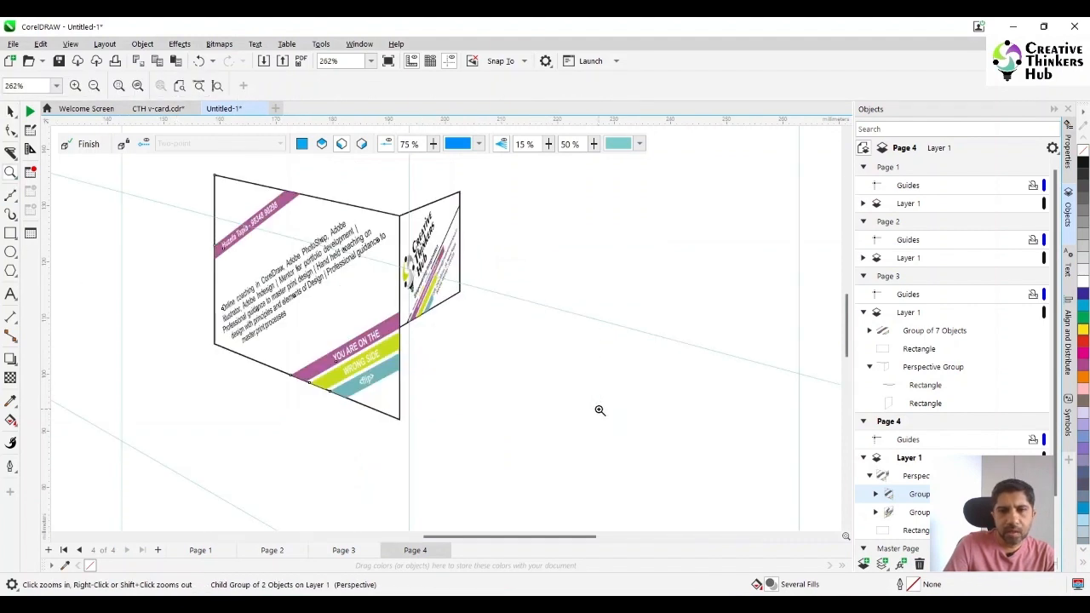
key(space)
click(512, 293)
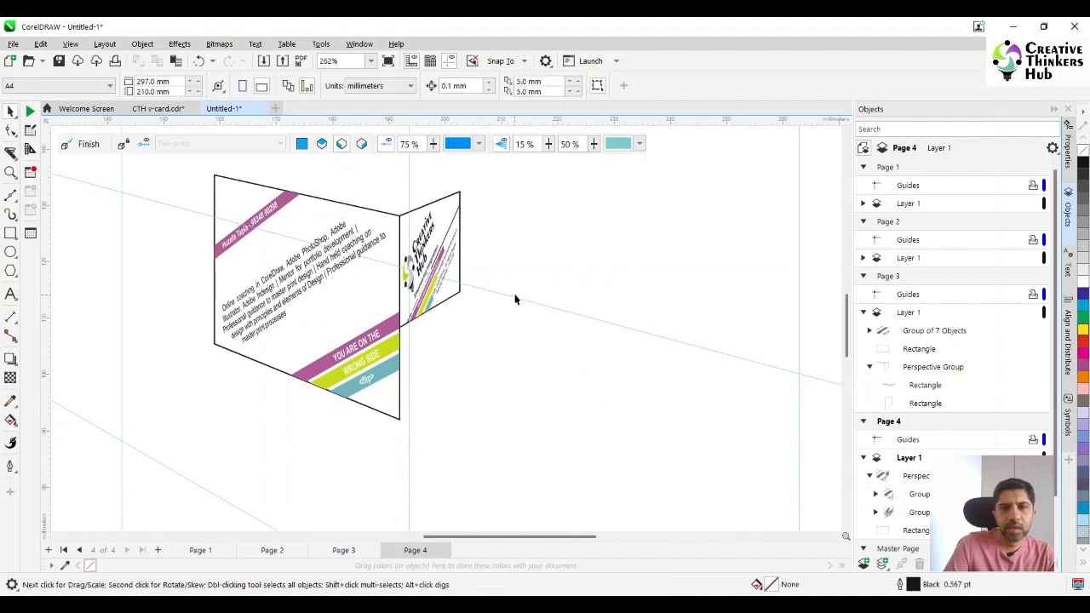
Enlarge the logo card on the right plane to about 20 × 44 mm, matching the text card's height at the shared edge
right_click(515, 297)
click(532, 241)
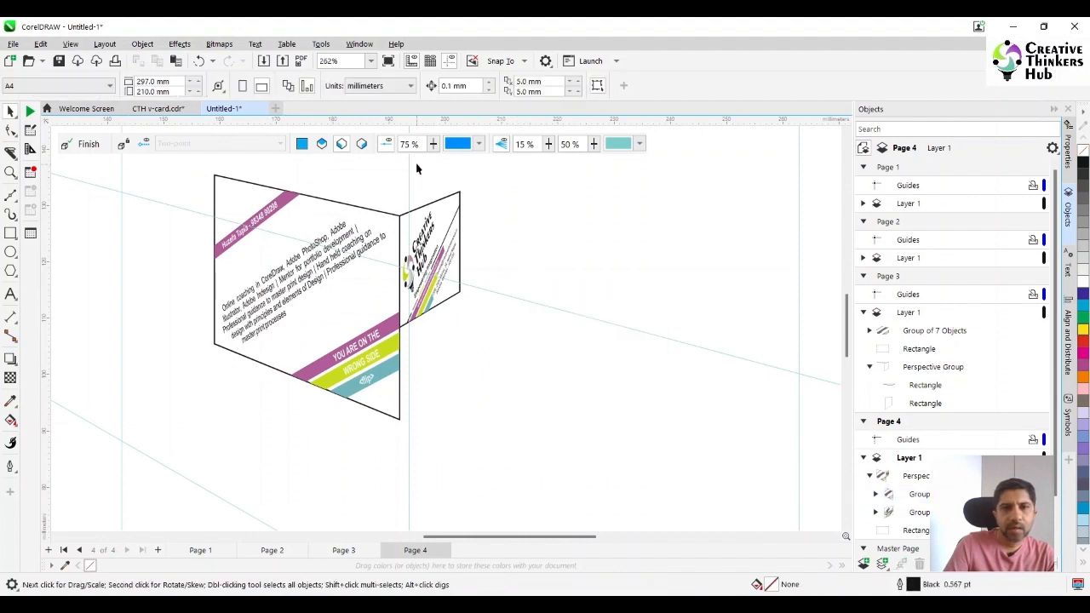
click(361, 144)
click(442, 246)
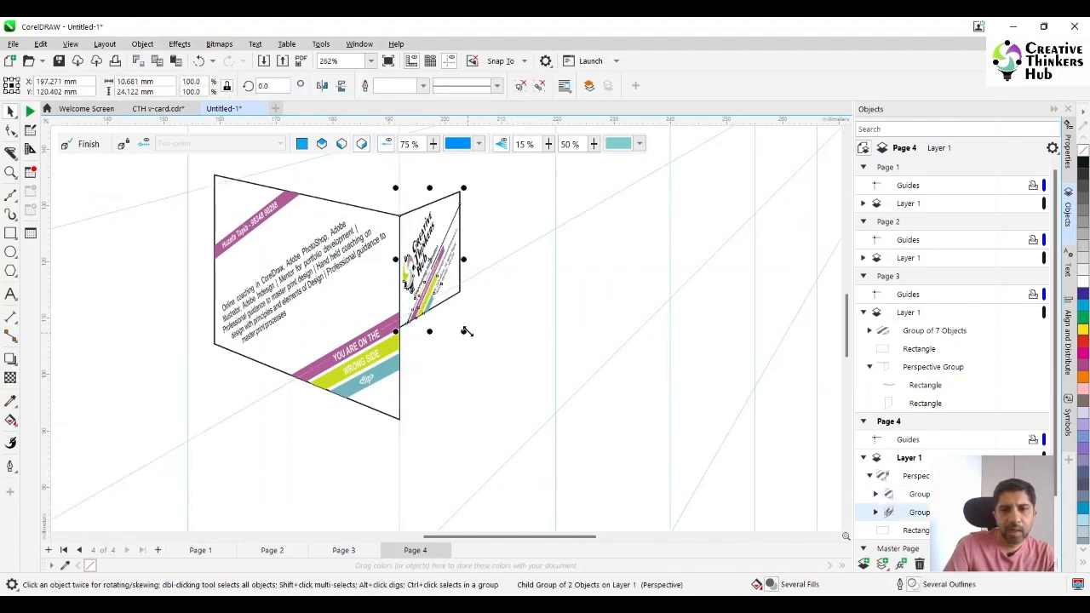
drag(467, 331, 581, 378)
drag(647, 418, 666, 431)
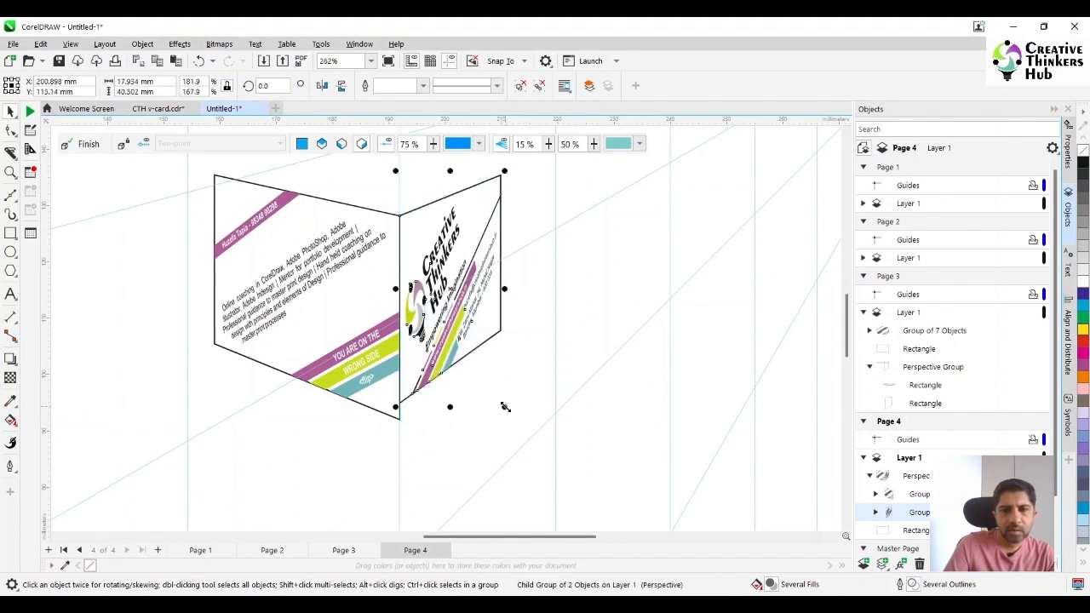
mouse_move(505, 407)
mouse_down()
mouse_move(545, 429)
mouse_move(547, 414)
mouse_move(546, 428)
mouse_move(517, 418)
mouse_move(525, 436)
mouse_move(513, 426)
mouse_up()
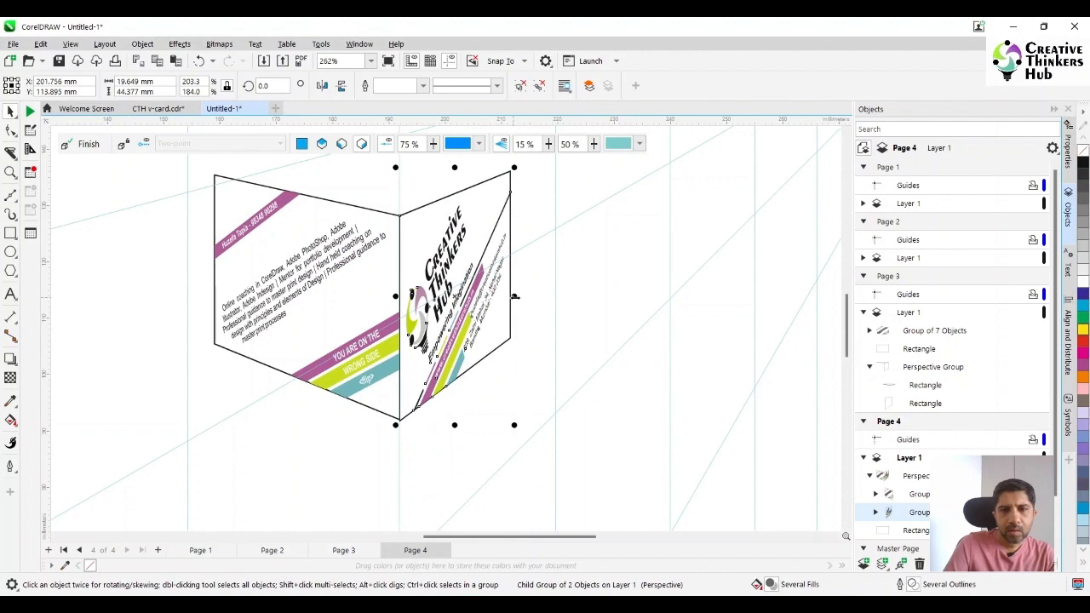
Stretch the logo card's far side along the right plane to make the card about 25 mm wide
drag(514, 296, 591, 286)
scroll(651, 323, down, 3)
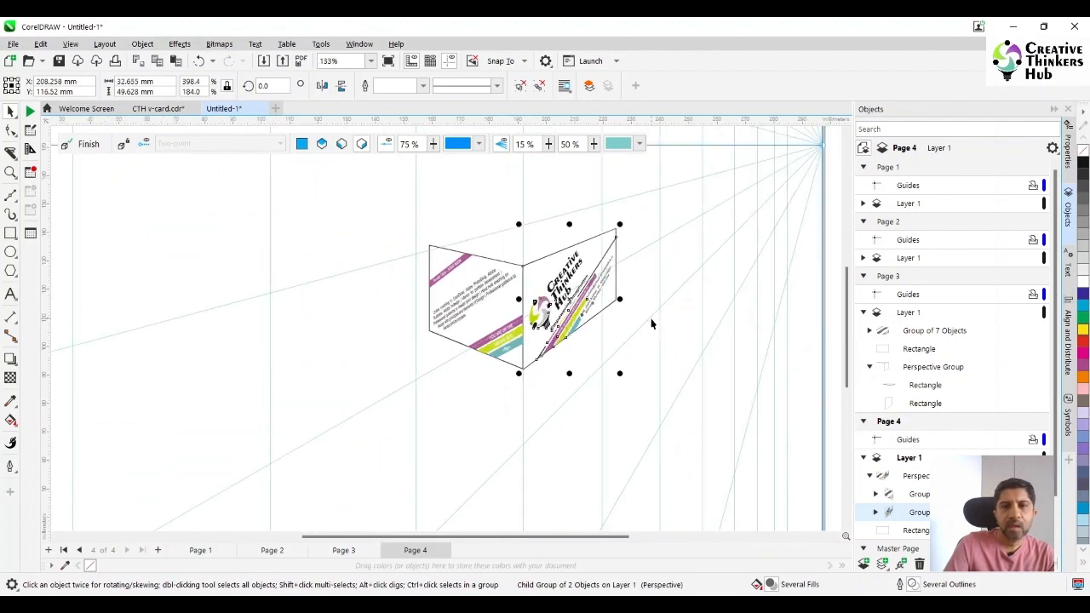
scroll(651, 326, up, 2)
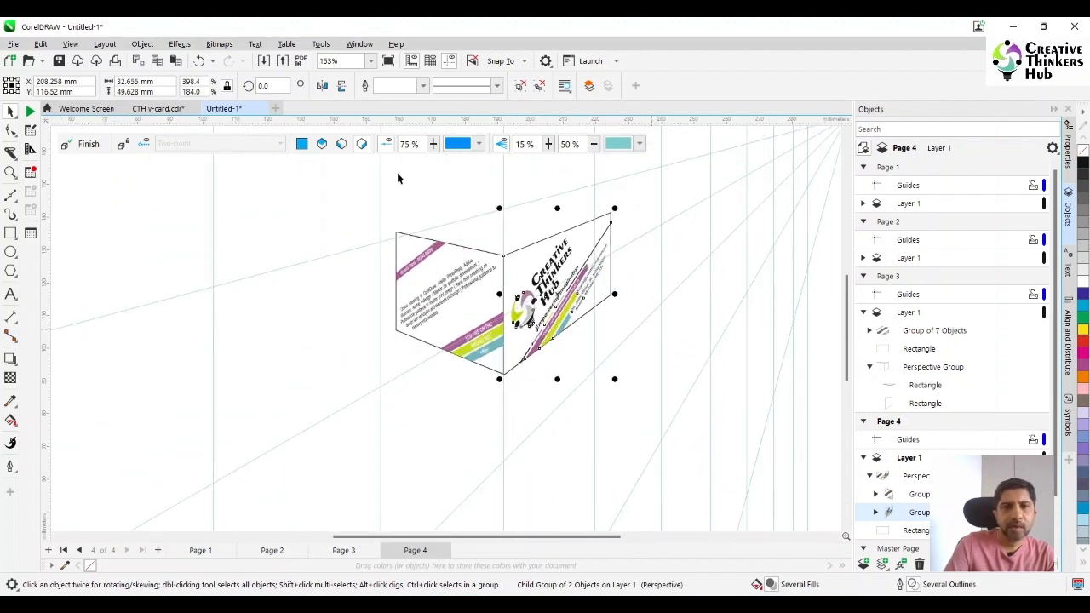
scroll(398, 245, down, 5)
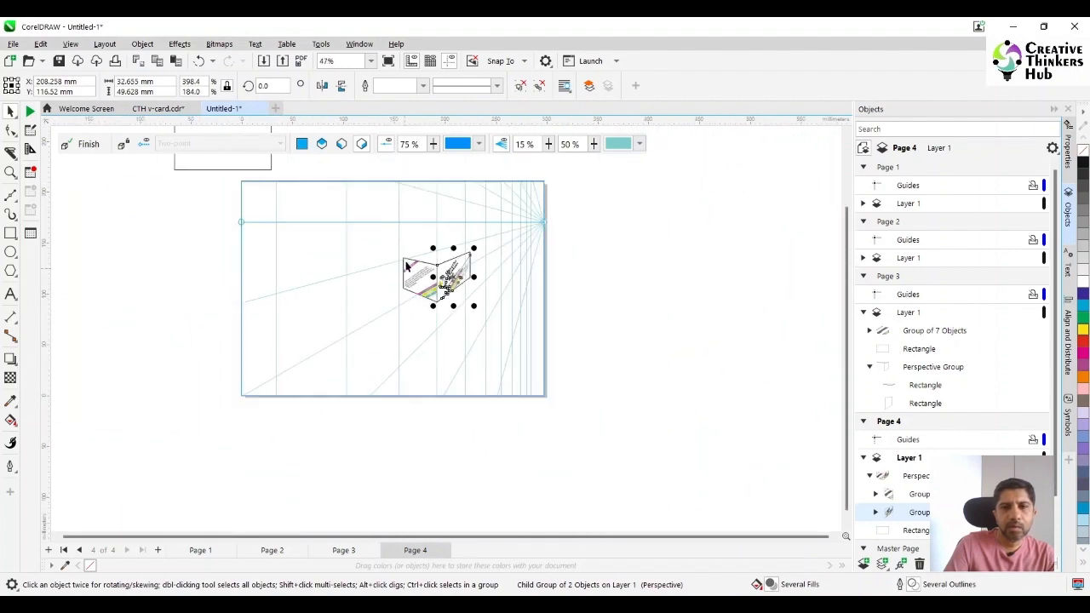
click(474, 276)
drag(480, 275, 463, 280)
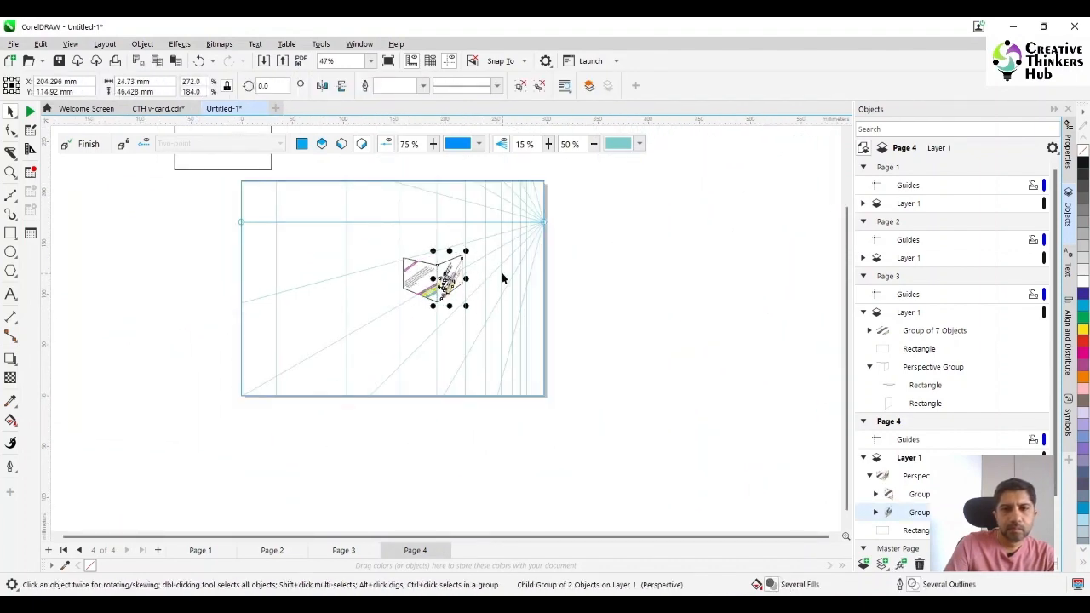
scroll(501, 274, up, 2)
Try to move the blank rectangle above the page to the top perspective plane
scroll(500, 281, down, 4)
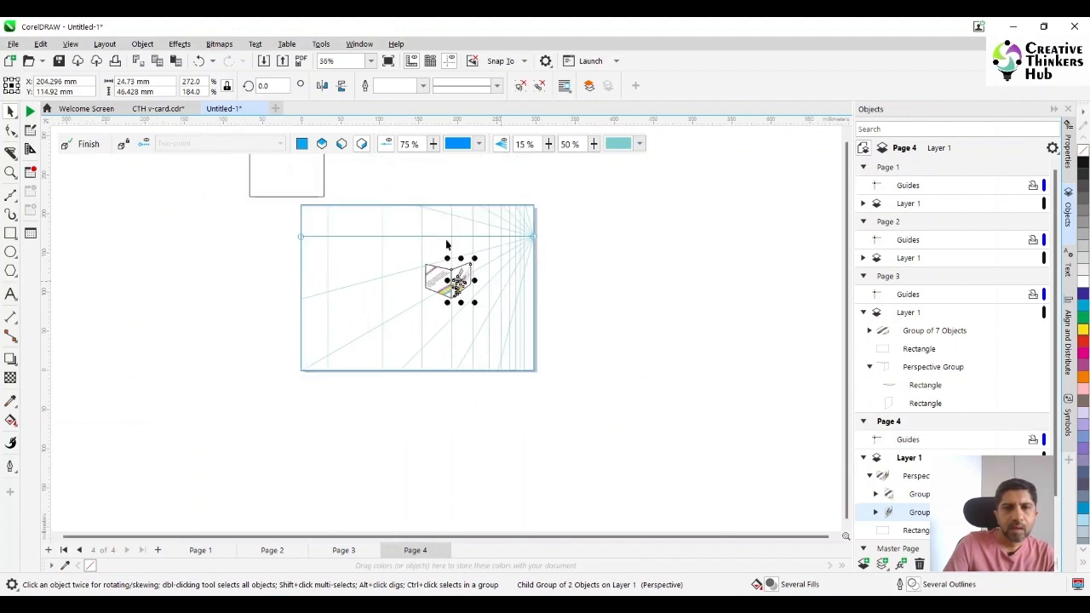
click(287, 176)
right_click(304, 183)
mouse_move(394, 196)
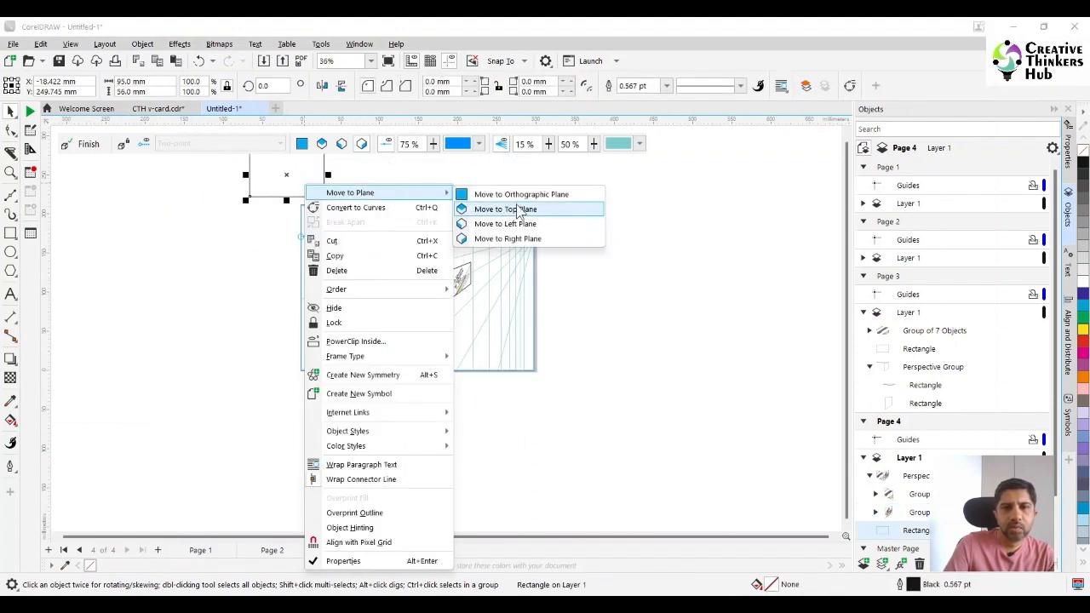
click(510, 210)
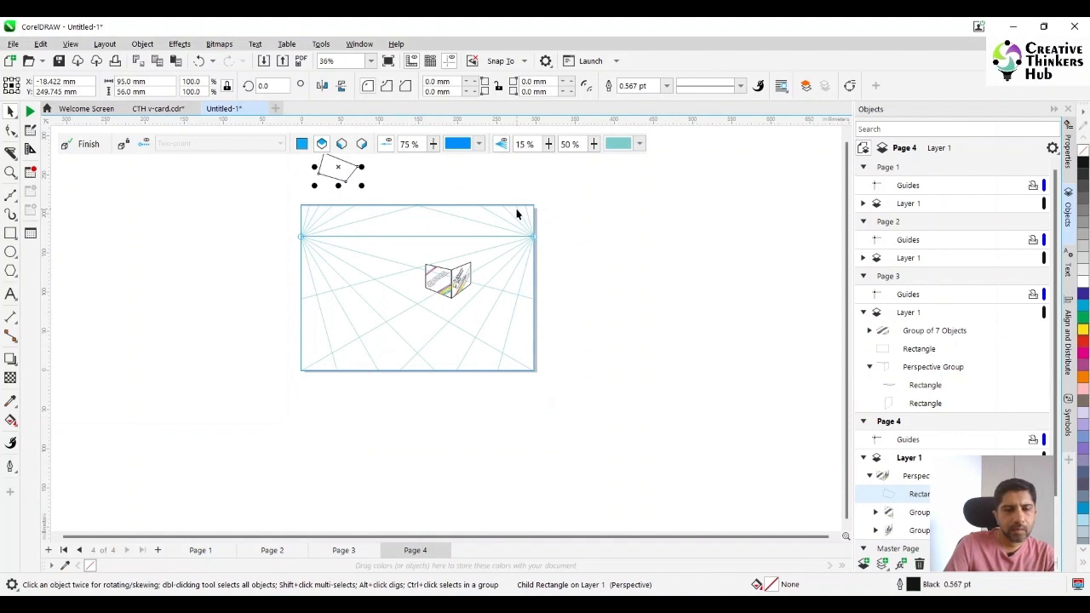
Place the blank rectangle on the page above the two cards and move it to the top perspective plane
drag(298, 175, 447, 240)
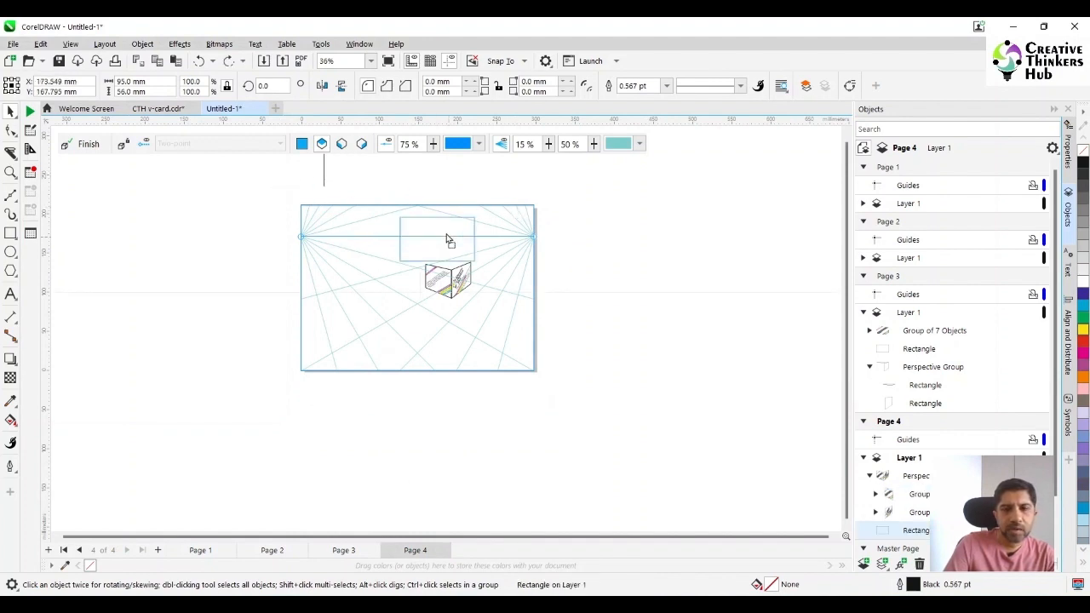
right_click(452, 243)
mouse_move(562, 219)
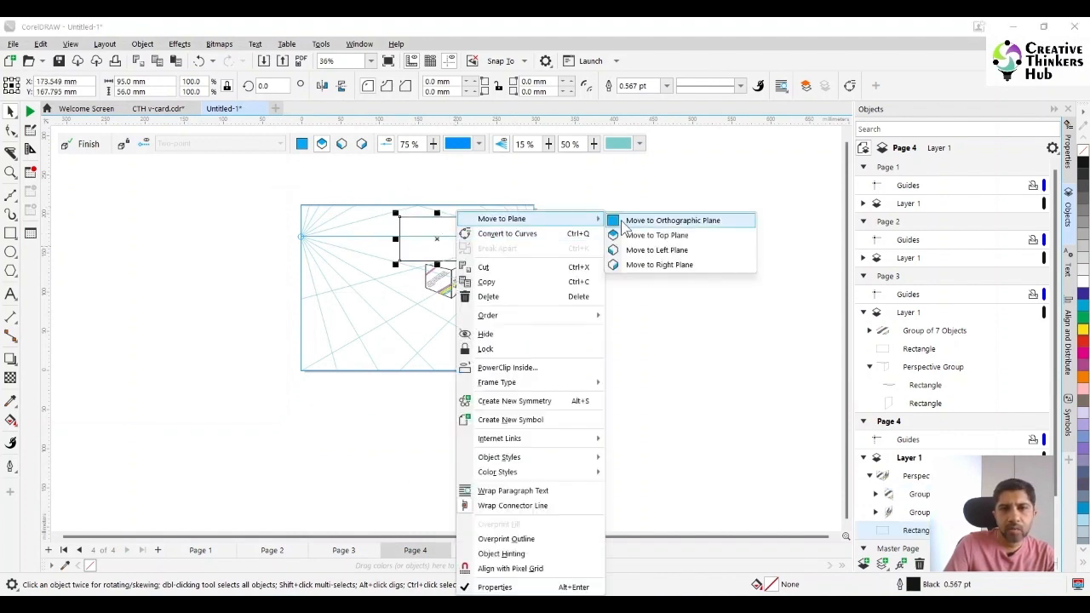
click(639, 235)
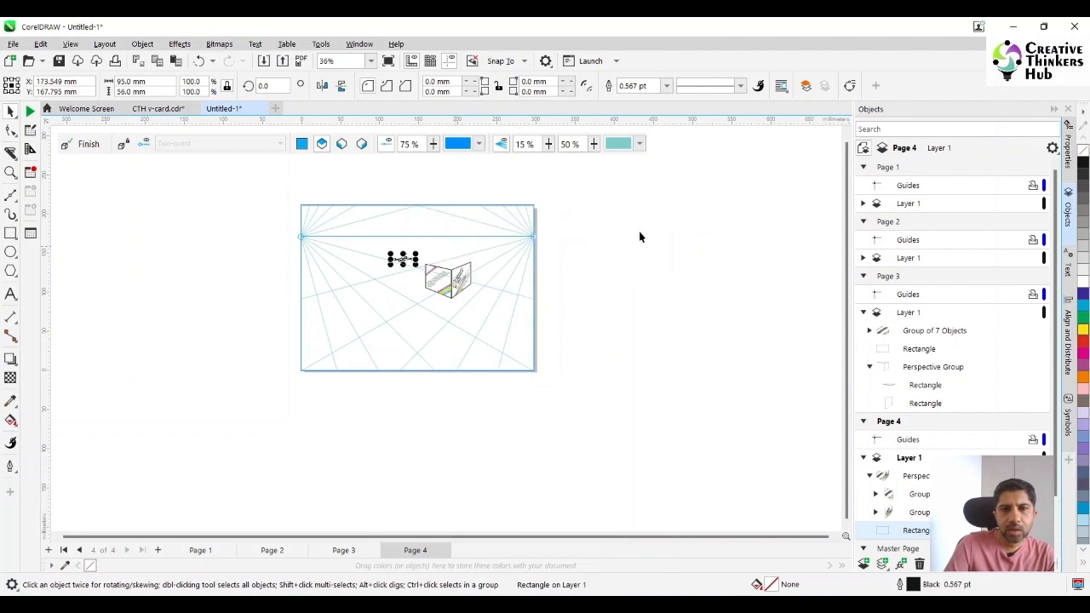
Join the top-plane rectangle's near corner to the cards' shared top corner and enlarge it to about 53 × 14 mm along the logo card's upper edge
click(10, 173)
drag(377, 236, 516, 285)
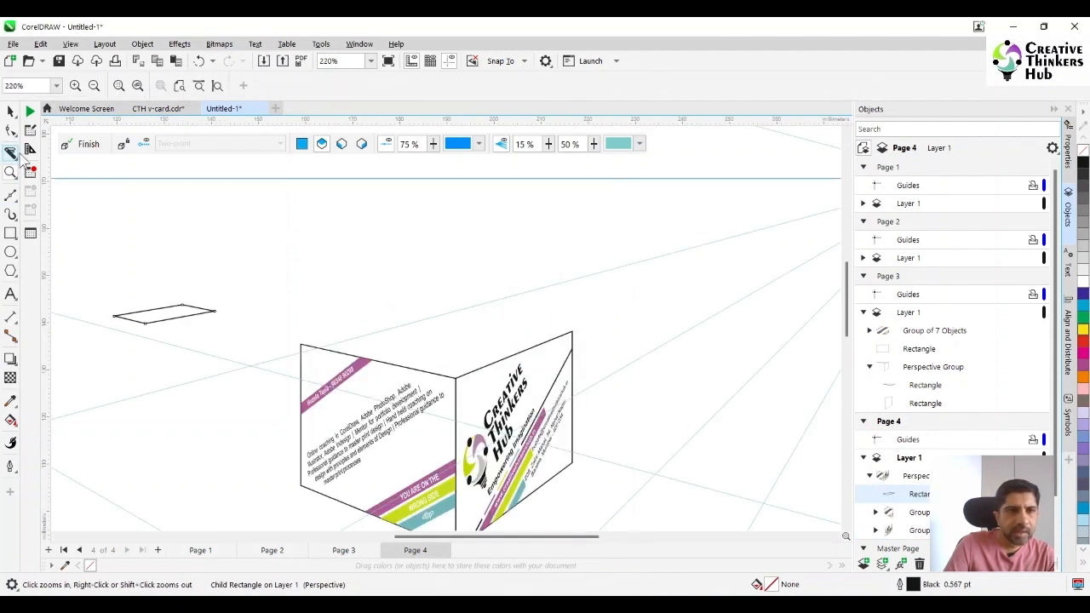
click(10, 111)
click(170, 315)
drag(170, 315, 452, 361)
drag(513, 338, 640, 206)
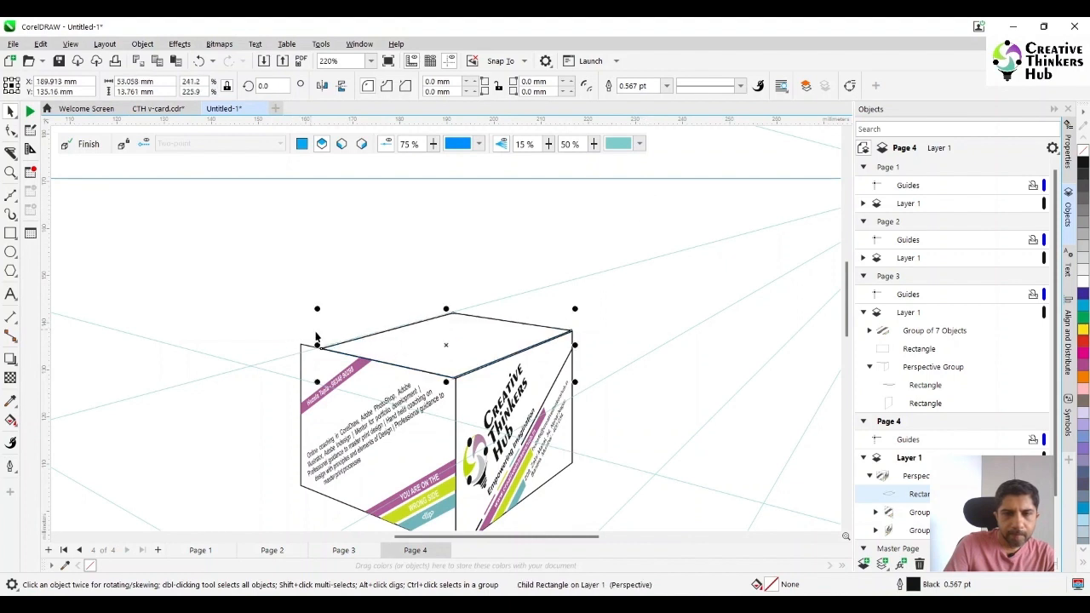
Stretch the top rectangle to the text card's outer corner so it closes the box at about 58 × 14.5 mm
drag(317, 345, 292, 292)
key(ctrl+z)
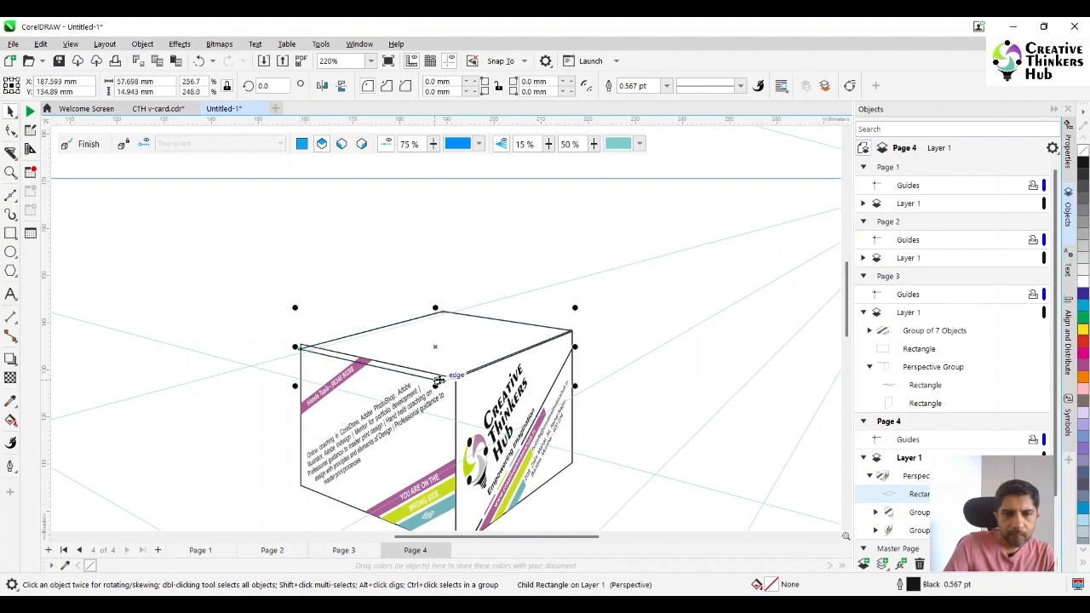
mouse_move(445, 380)
mouse_down()
mouse_move(458, 364)
mouse_move(458, 378)
mouse_up()
drag(573, 346, 571, 347)
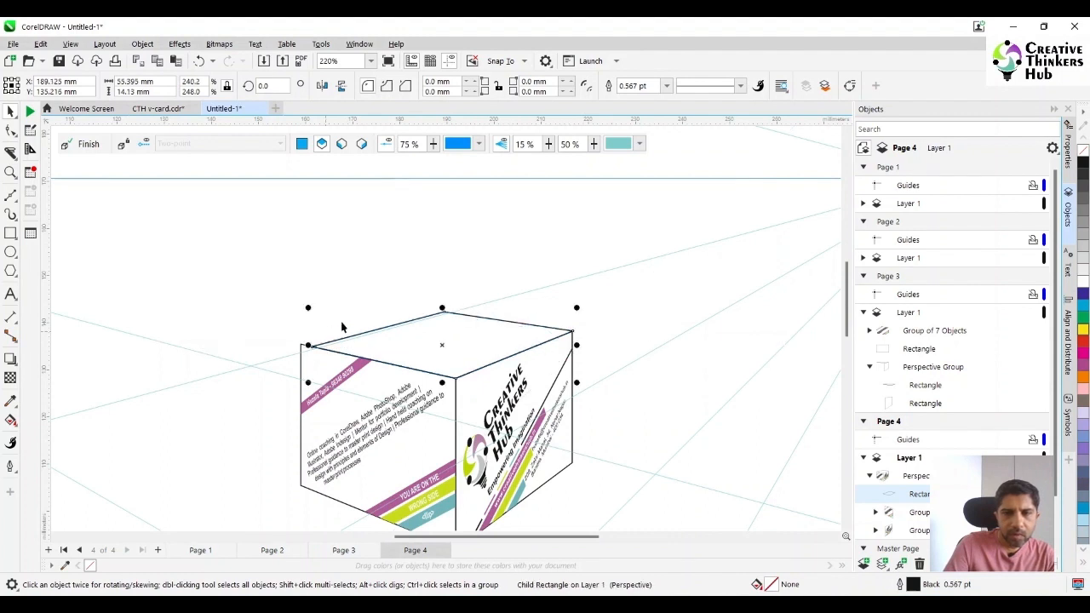
mouse_move(442, 307)
mouse_down()
mouse_move(440, 295)
mouse_move(443, 306)
mouse_up()
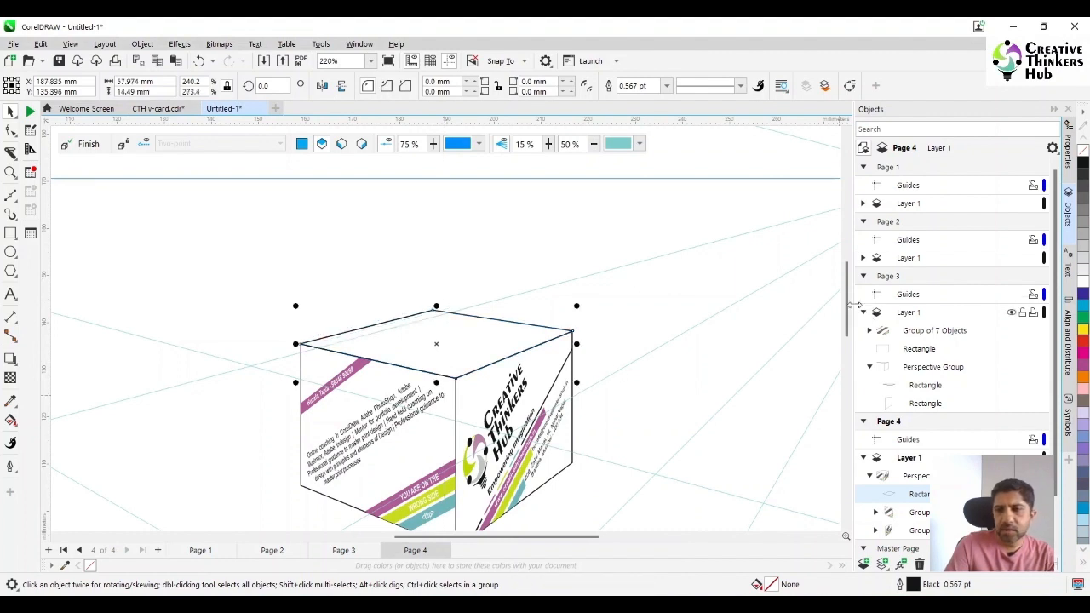
drag(848, 311, 851, 334)
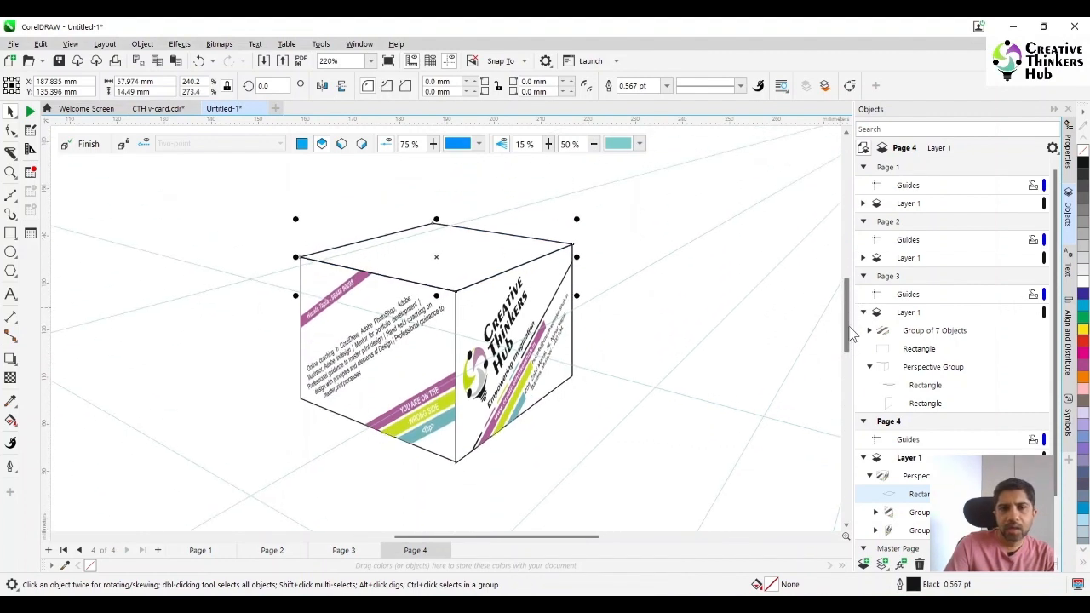
click(687, 434)
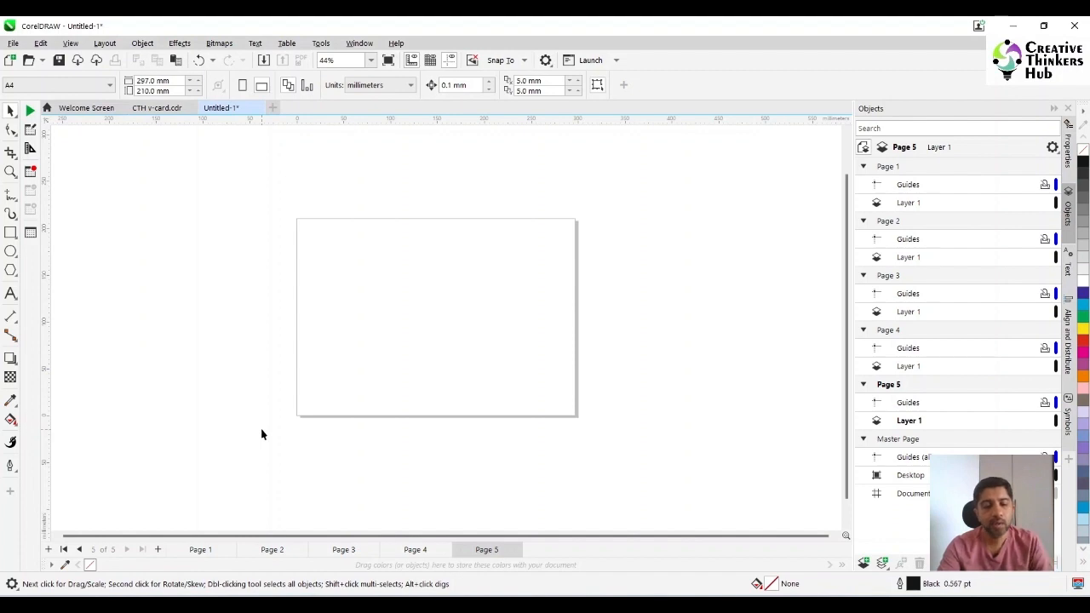
Paste the two business cards on page 5 and add the billboard photo at the page's upper-left corner, enlarged beyond the page width
key(ctrl+v)
click(384, 392)
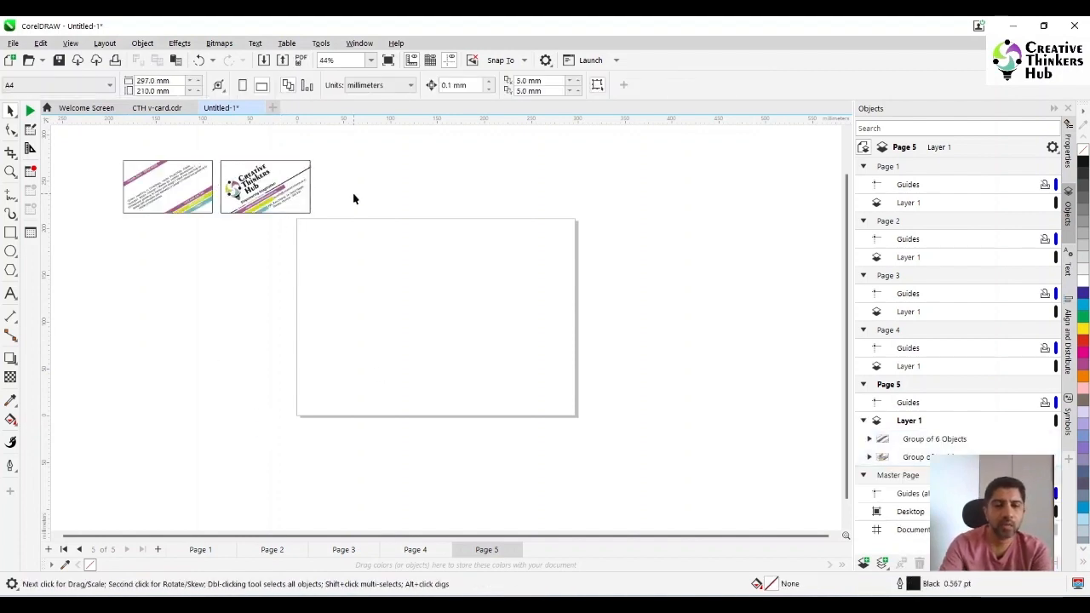
drag(659, 203, 387, 265)
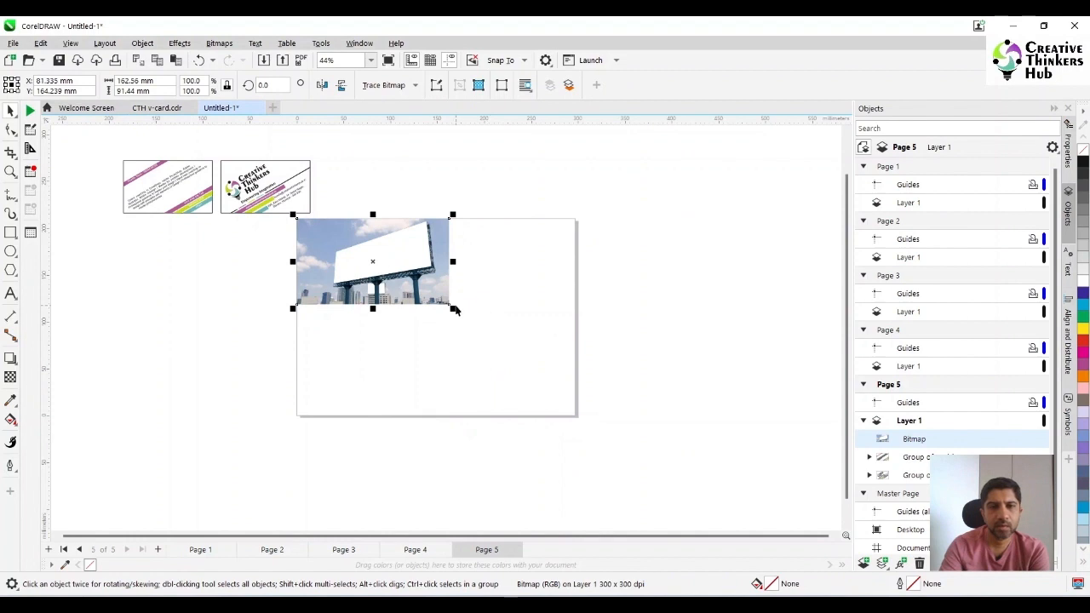
drag(456, 311, 598, 388)
Move the logo card onto the billboard's white panel and bring it in front of the photo
click(268, 198)
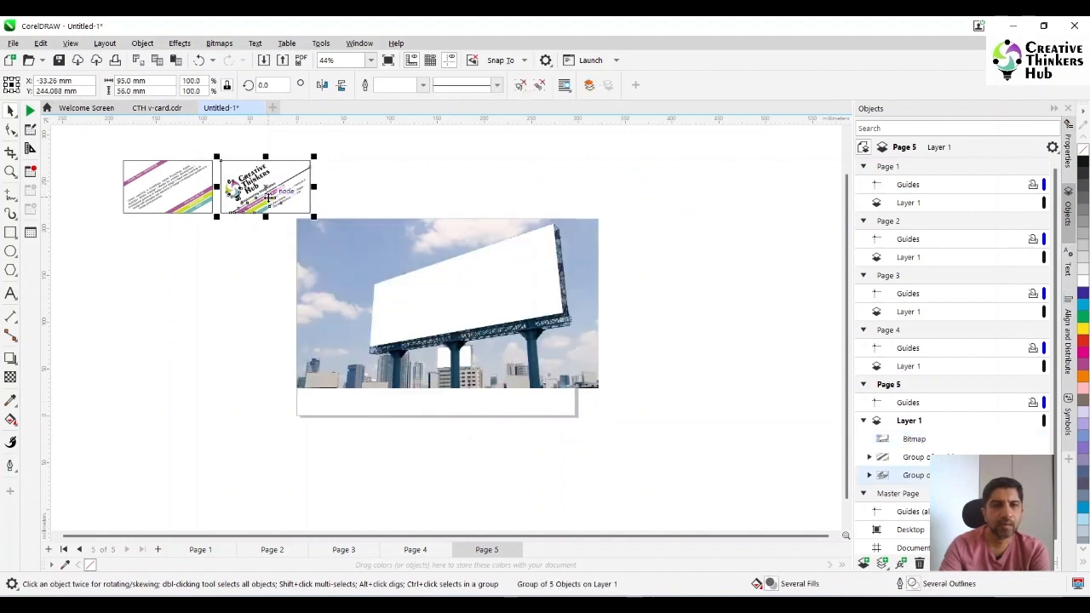
drag(268, 197, 435, 328)
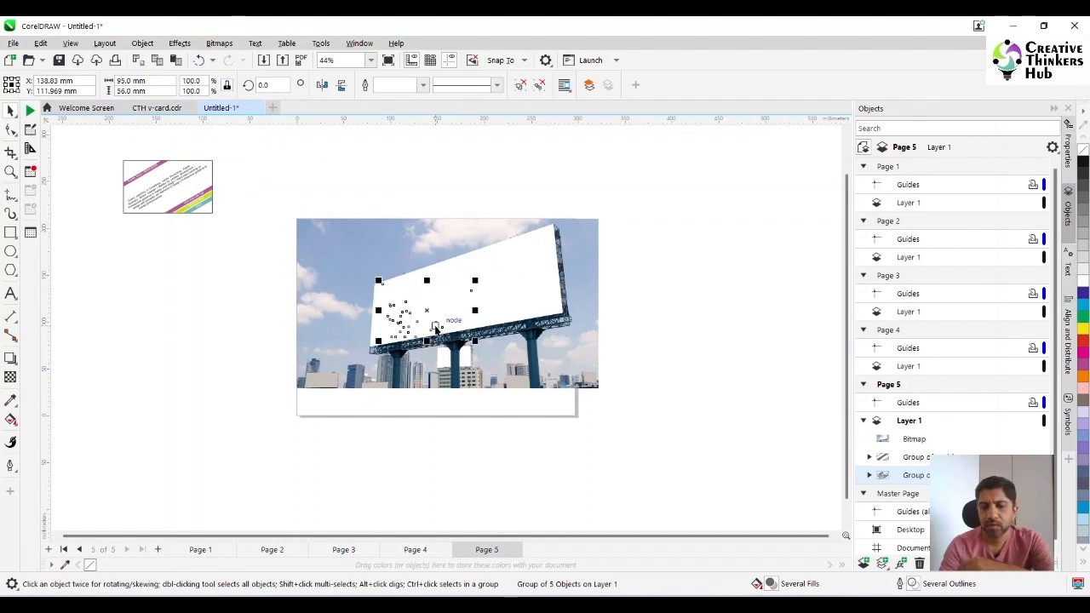
key(shift+Page_Up)
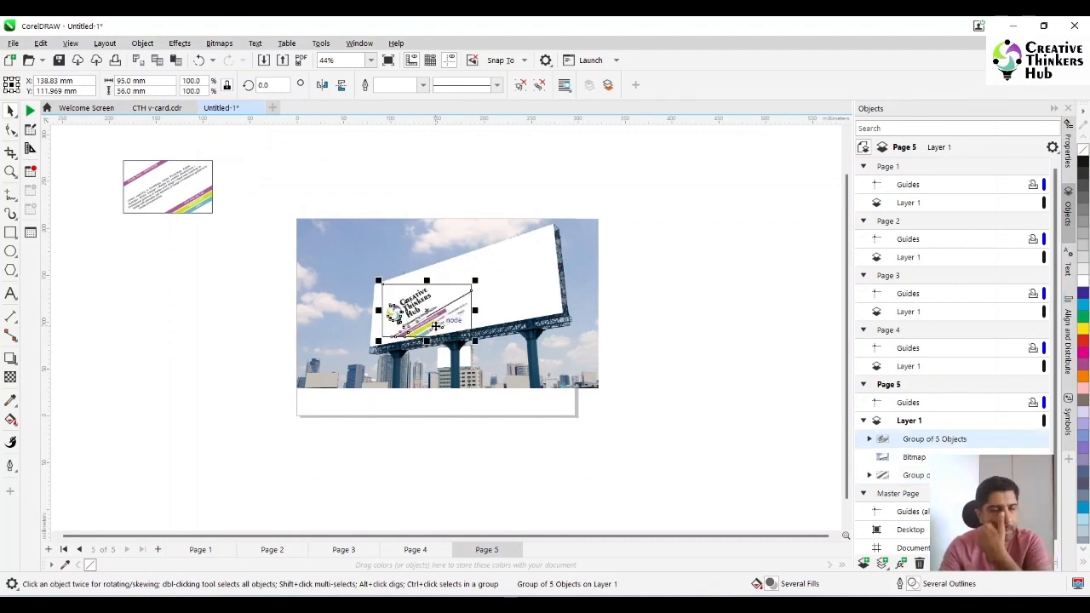
Add a perspective effect to the logo card on the billboard and open its corner nodes for editing
click(142, 42)
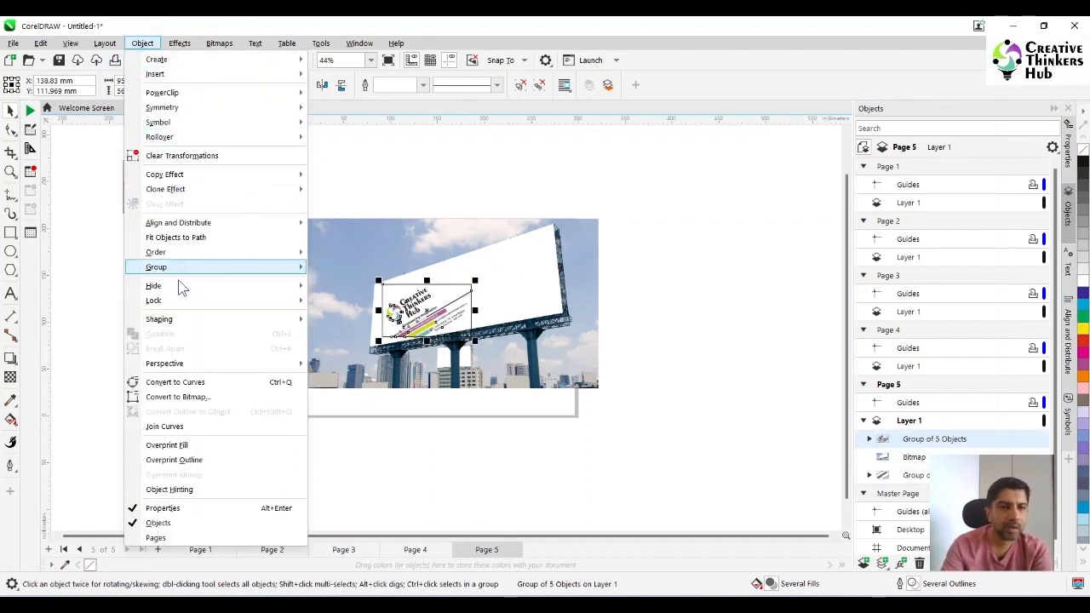
mouse_move(179, 366)
click(364, 366)
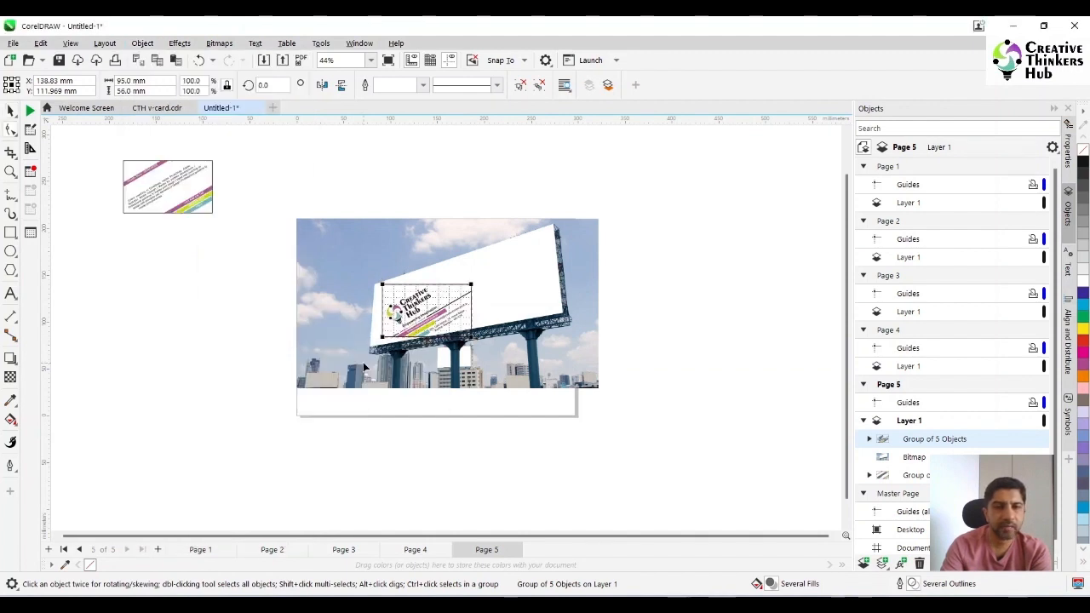
click(10, 171)
drag(320, 239, 705, 363)
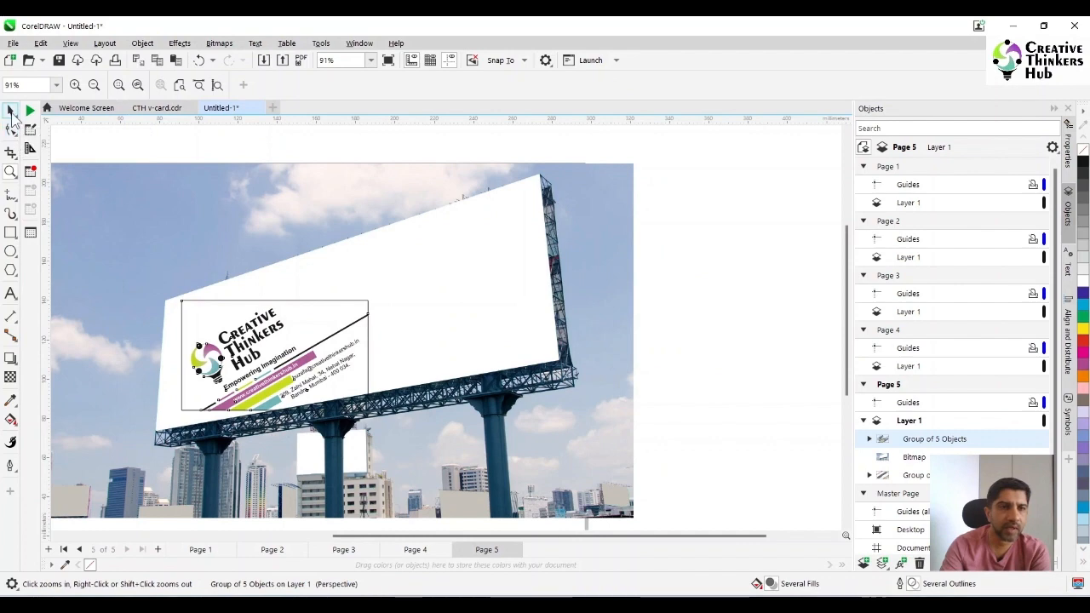
click(10, 113)
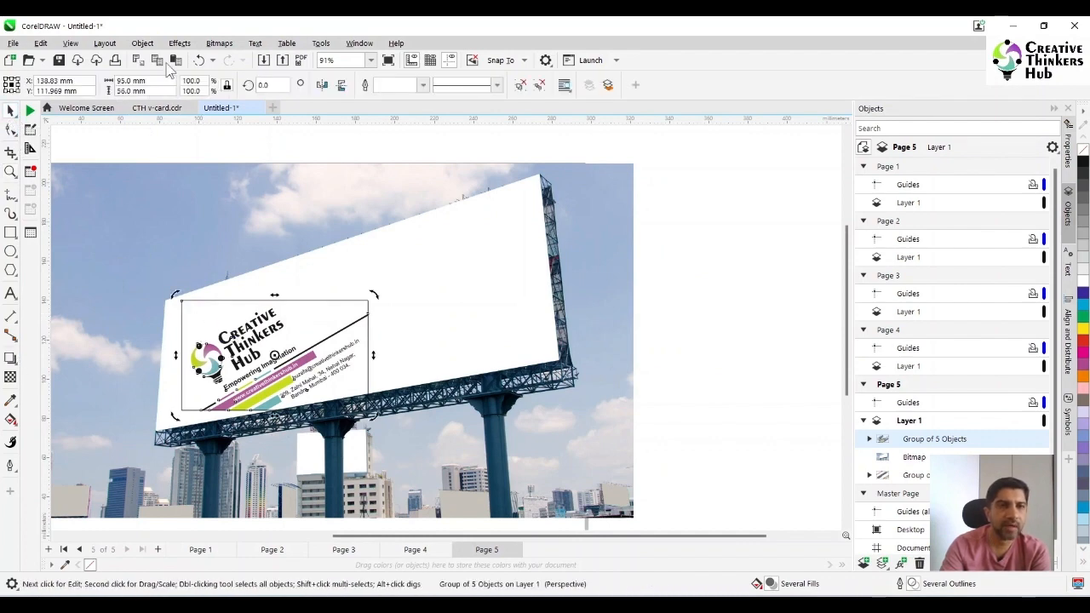
click(142, 43)
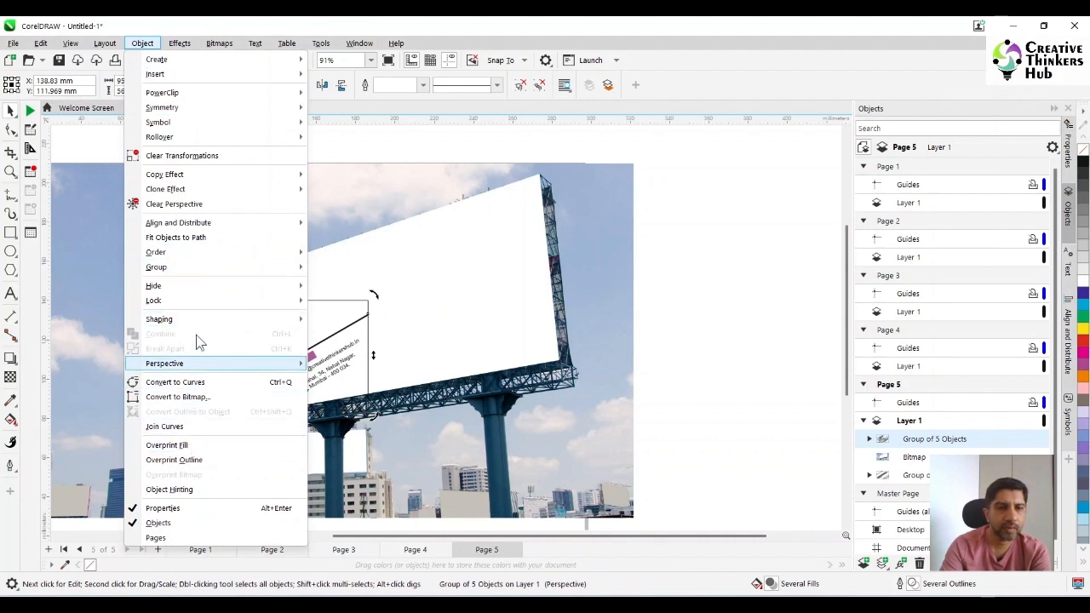
mouse_move(241, 319)
mouse_move(236, 366)
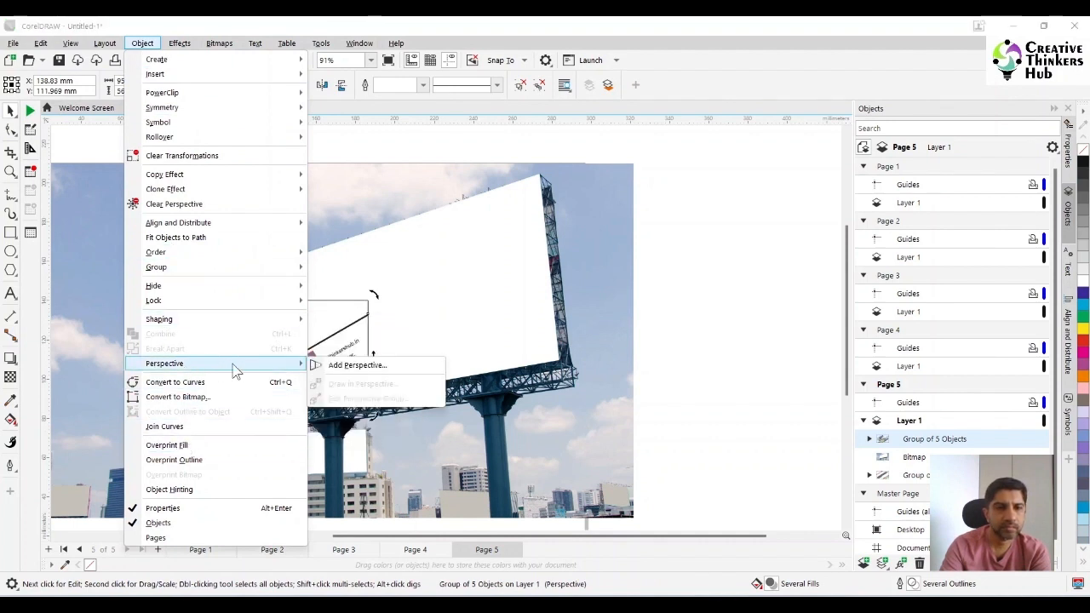
click(357, 370)
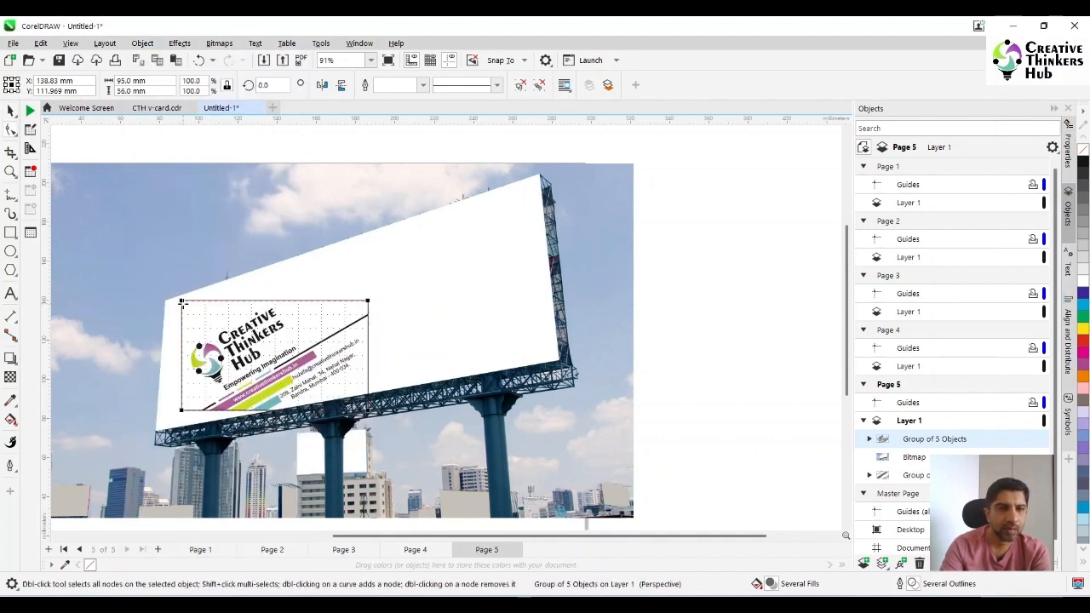
Fit the logo card's four perspective corners to the corners of the billboard's white panel
drag(181, 300, 167, 301)
drag(181, 412, 156, 429)
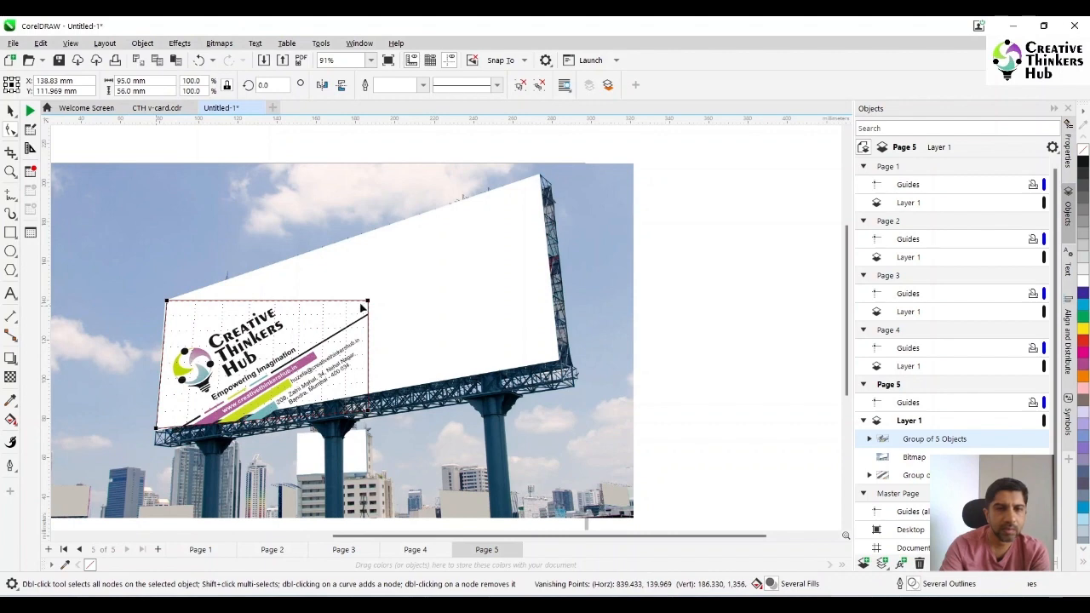
drag(368, 301, 537, 176)
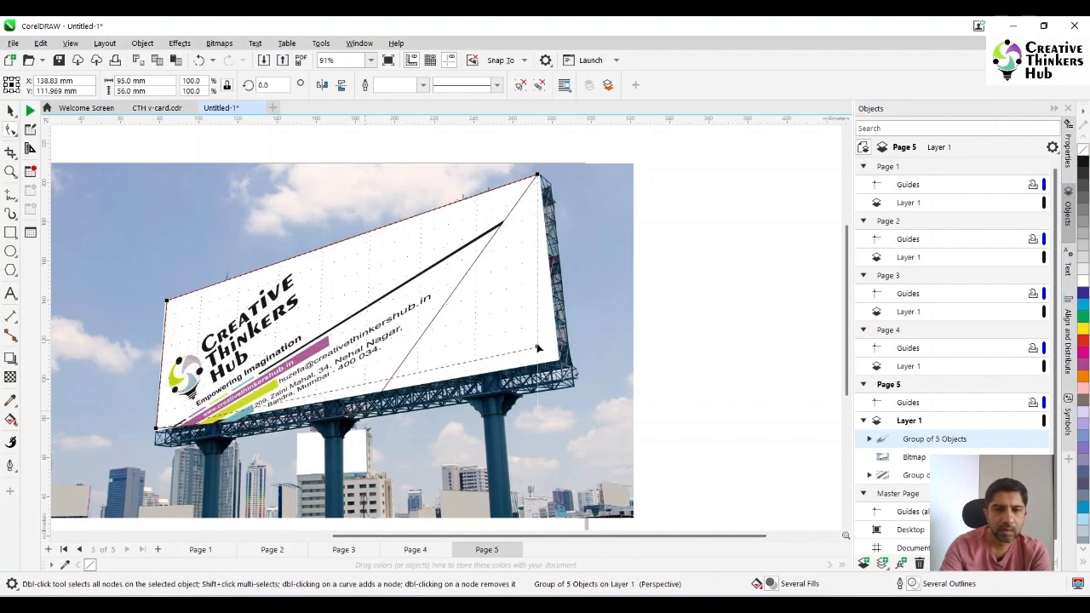
drag(542, 348, 560, 361)
scroll(600, 344, down, 3)
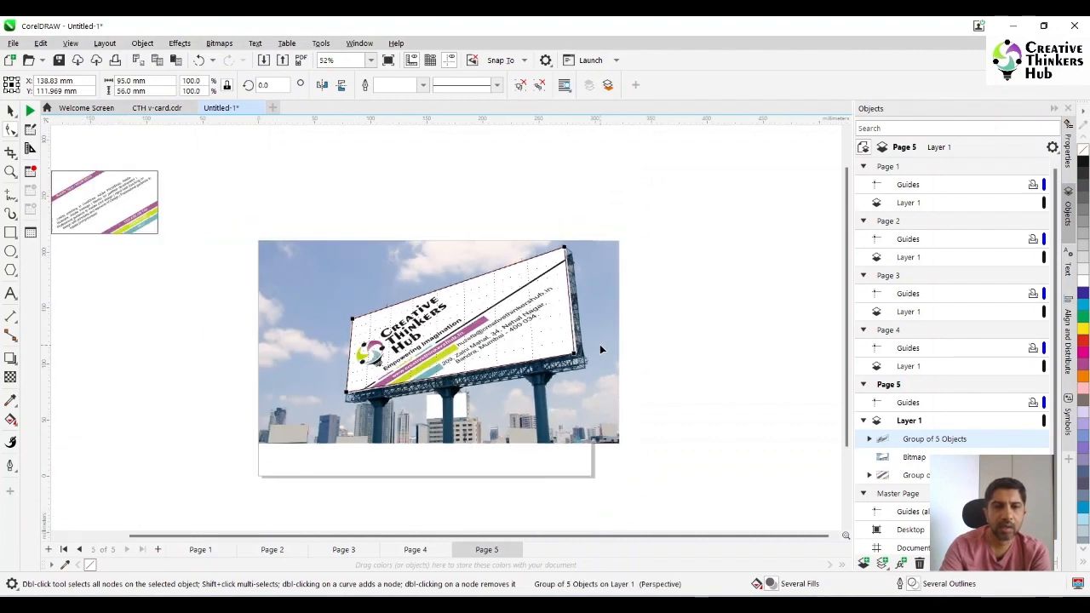
click(11, 111)
click(177, 367)
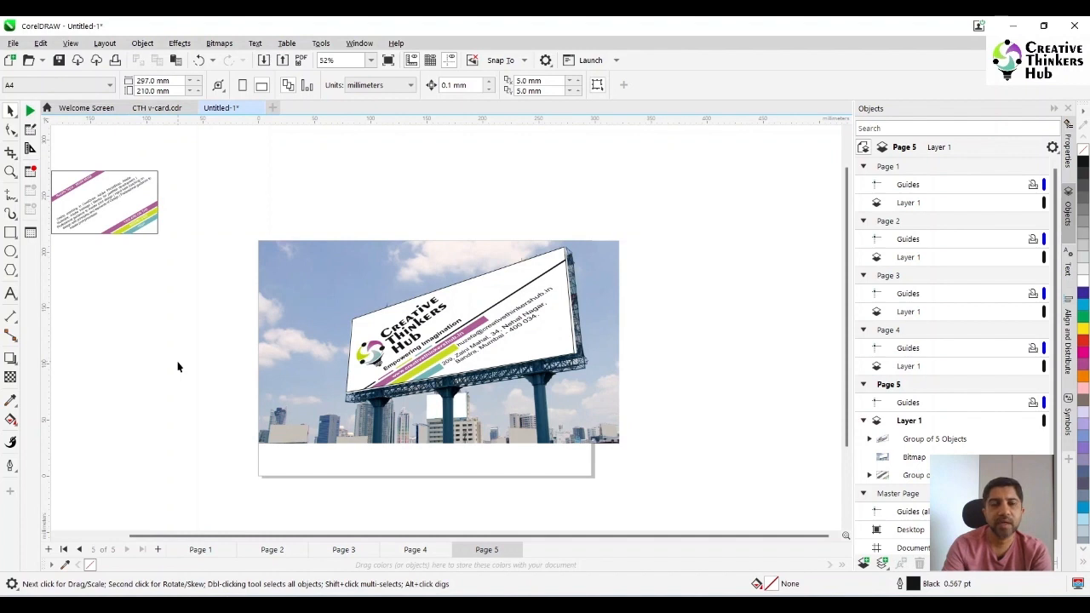
Move the perspective logo card off the billboard to the empty area above the photo
click(505, 354)
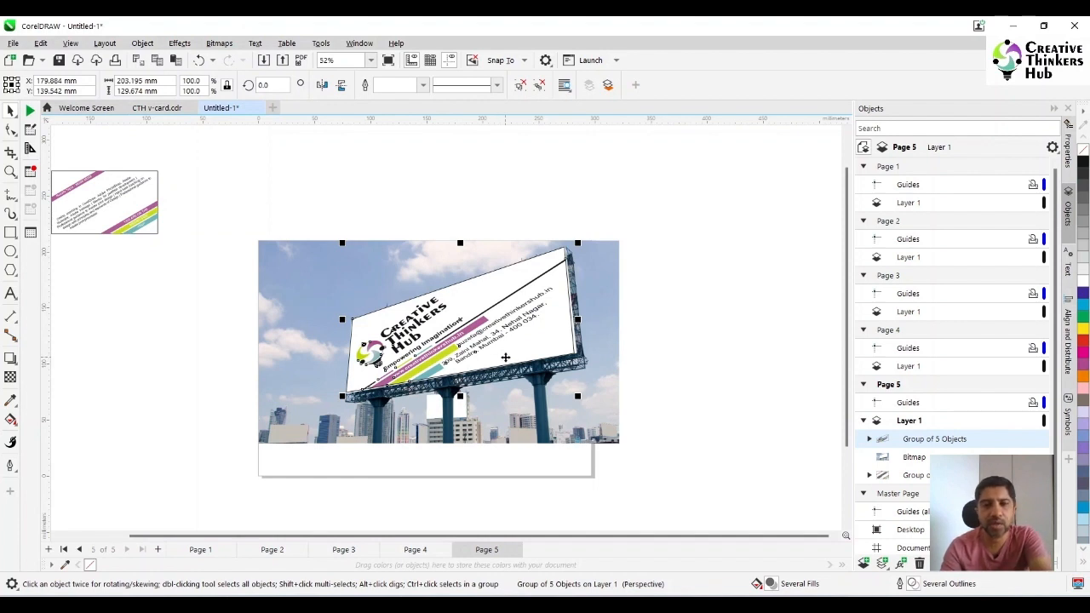
click(770, 329)
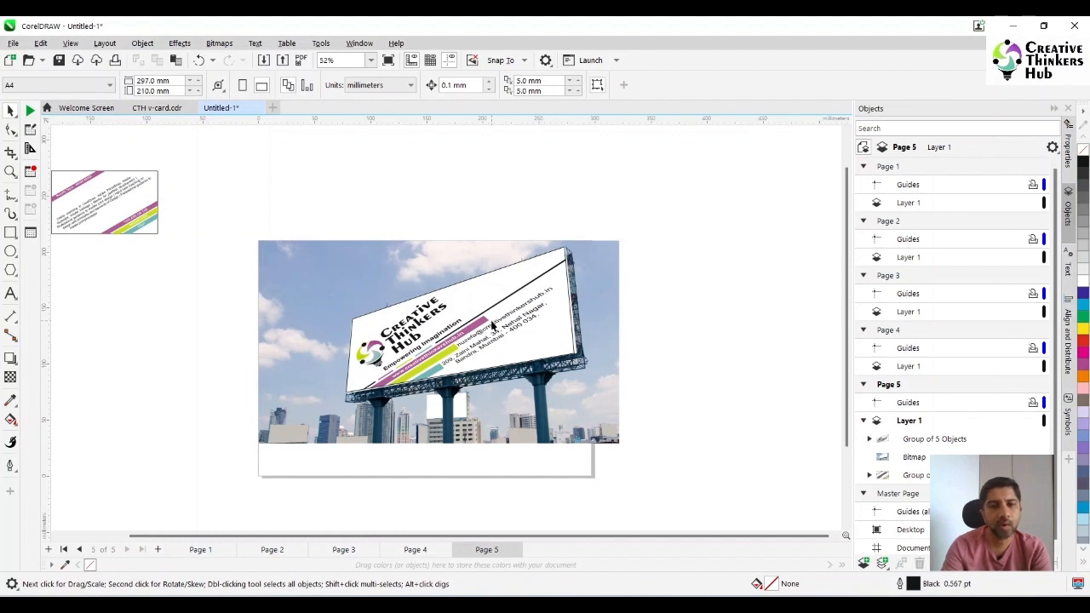
drag(493, 326, 425, 177)
click(742, 225)
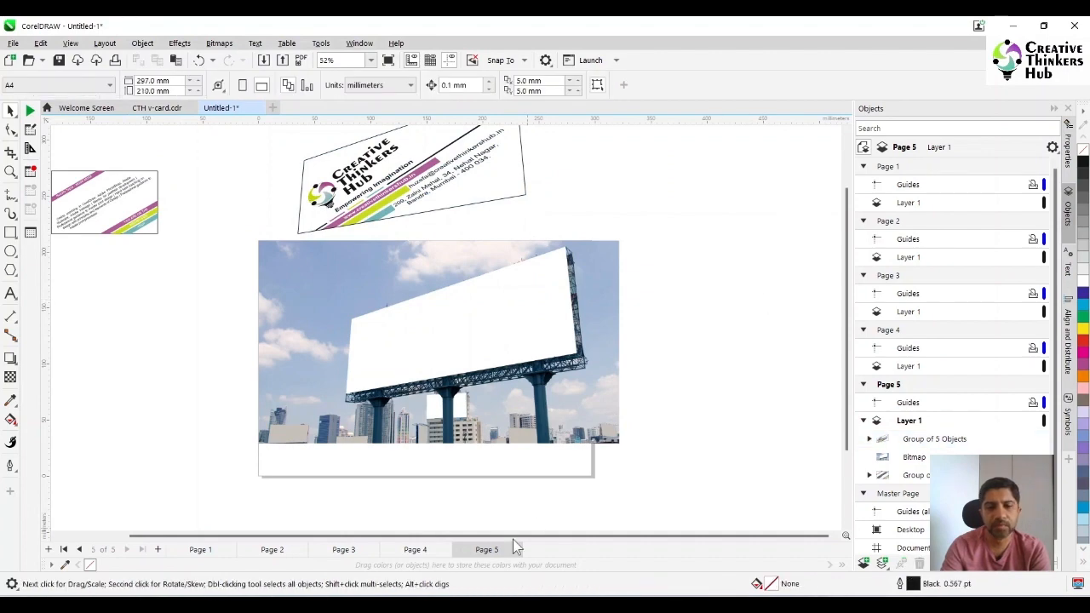
Bring the HINDI_Banner_Design letterhead and envelope image from the Hindi Banners folder onto page 5 and place it partly over the billboard
scroll(695, 266, up, 1)
click(438, 522)
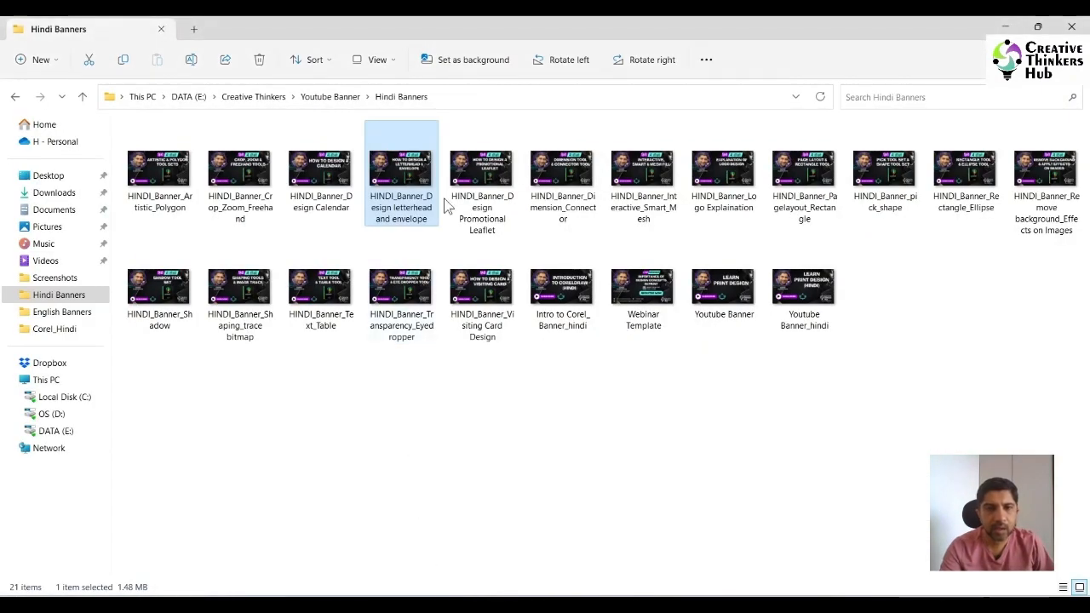
drag(403, 175, 446, 330)
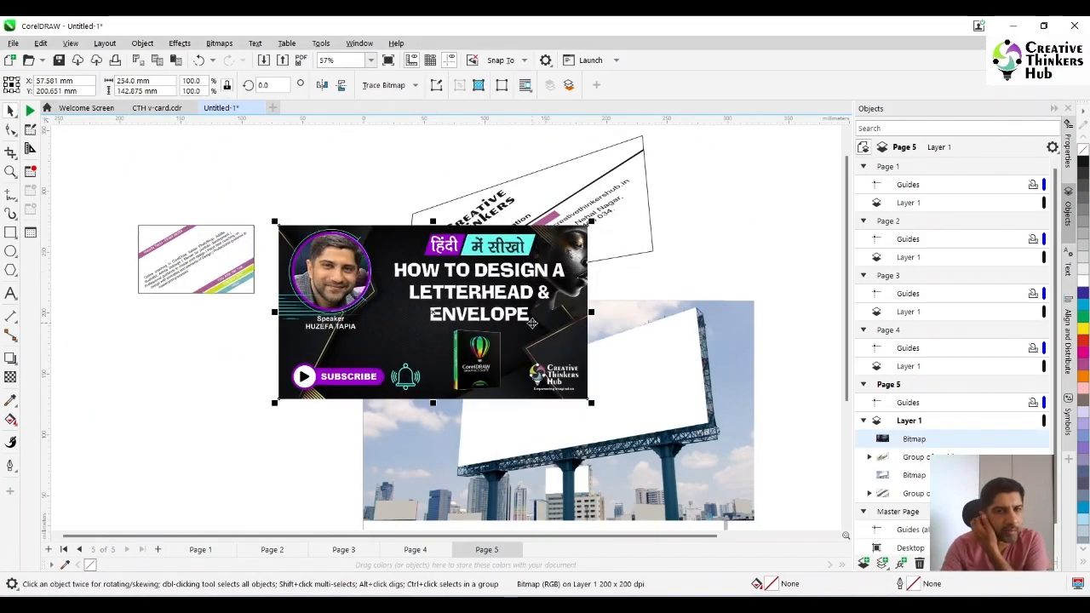
drag(530, 318, 528, 373)
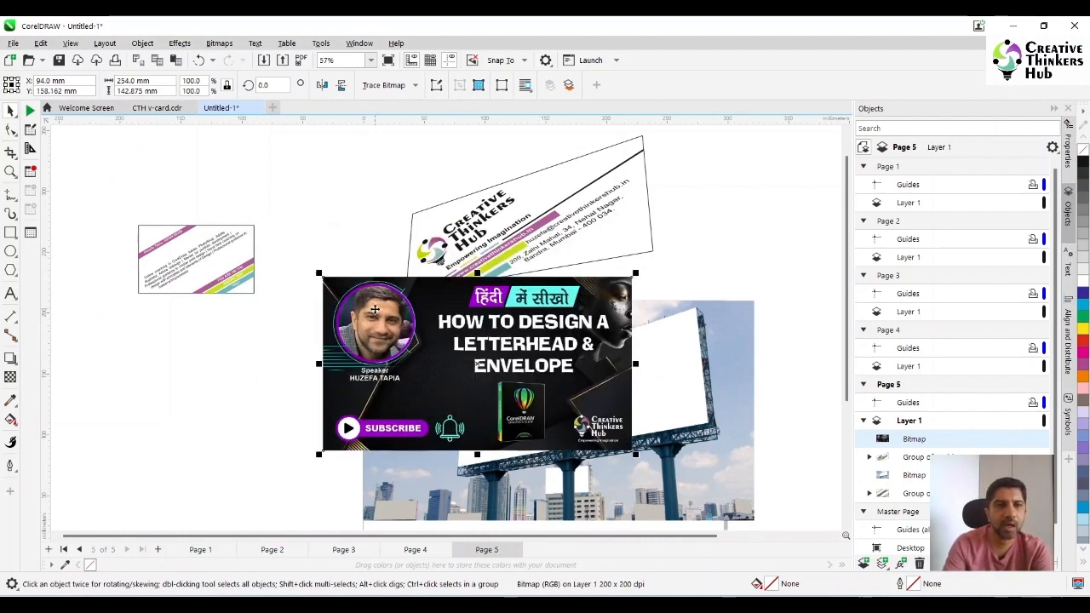
Add a perspective effect to the letterhead and envelope banner image
click(140, 44)
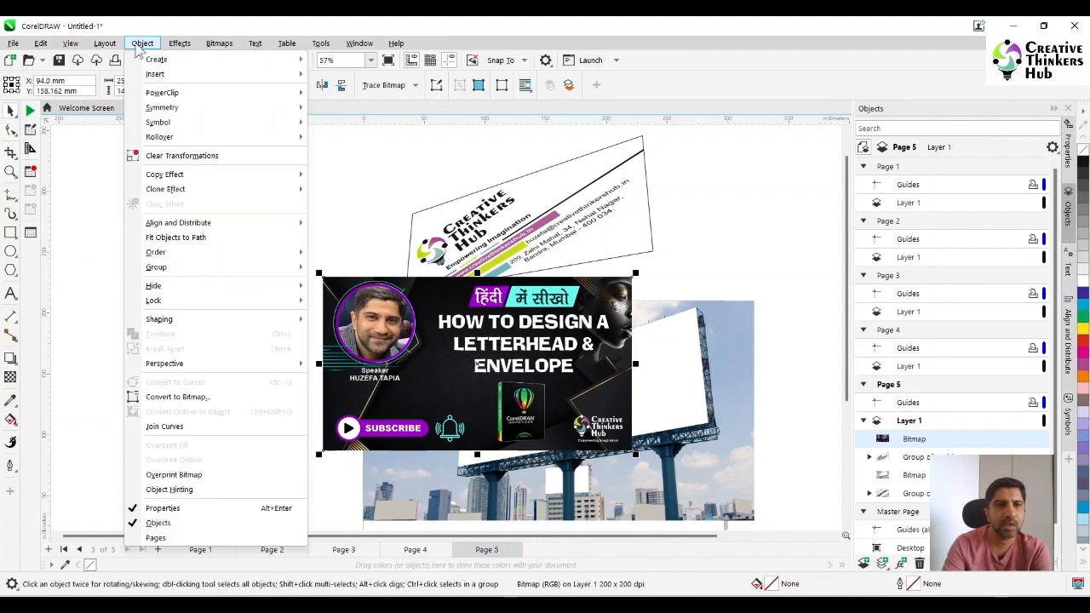
mouse_move(255, 364)
click(357, 366)
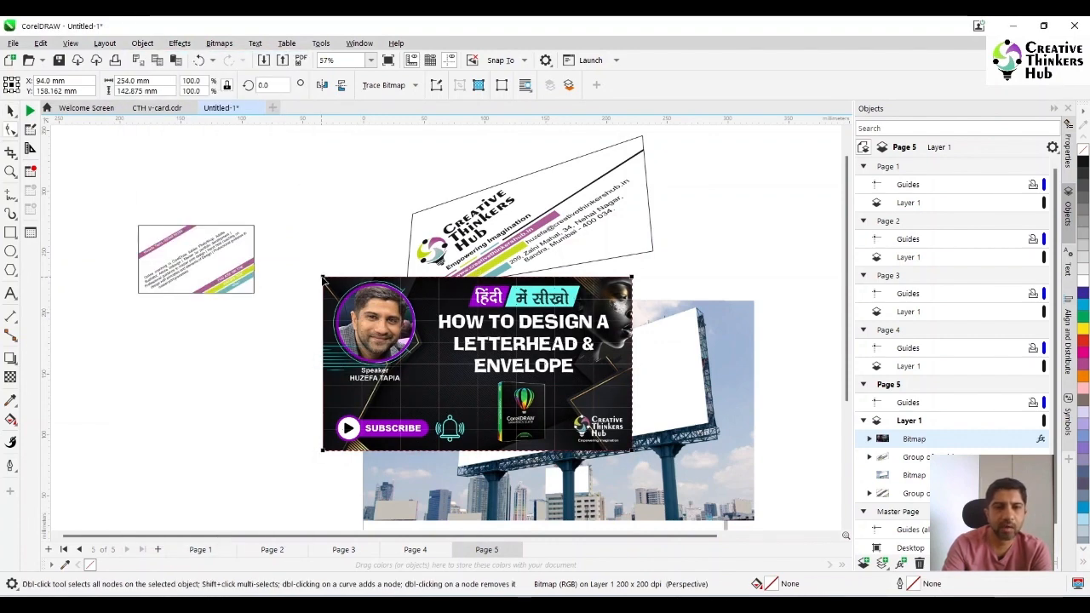
Fit the banner image's four perspective corners roughly to the corners of the billboard's white panel
drag(323, 279, 437, 351)
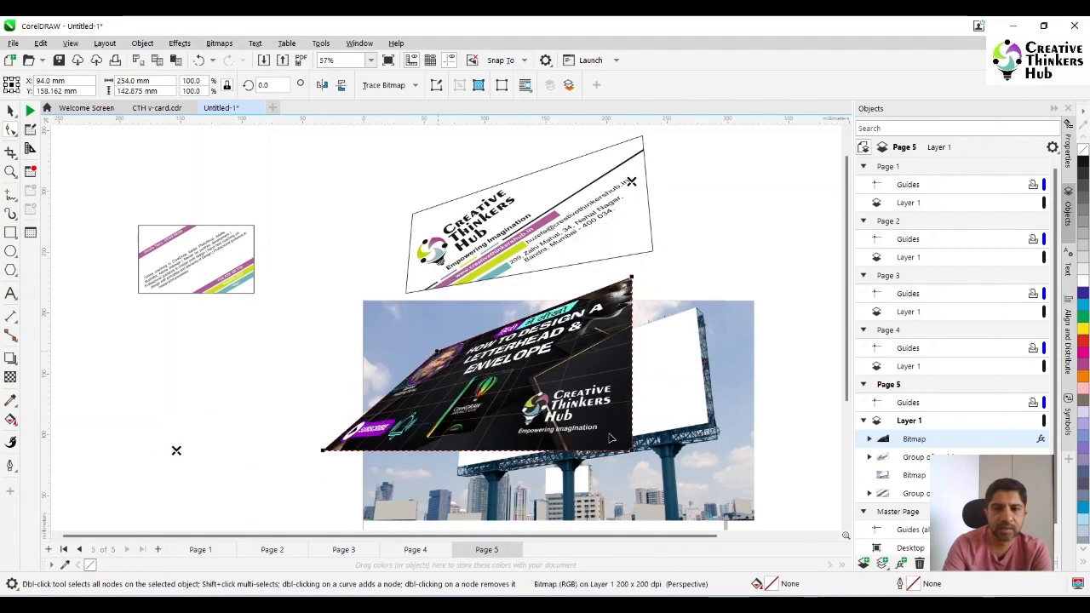
drag(631, 453, 709, 426)
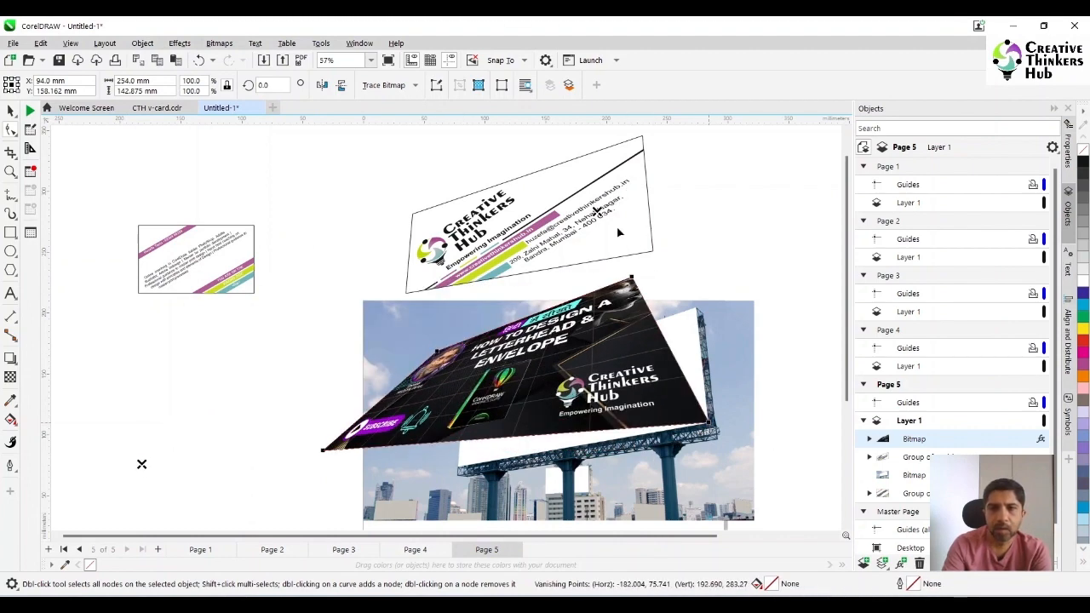
drag(633, 277, 697, 311)
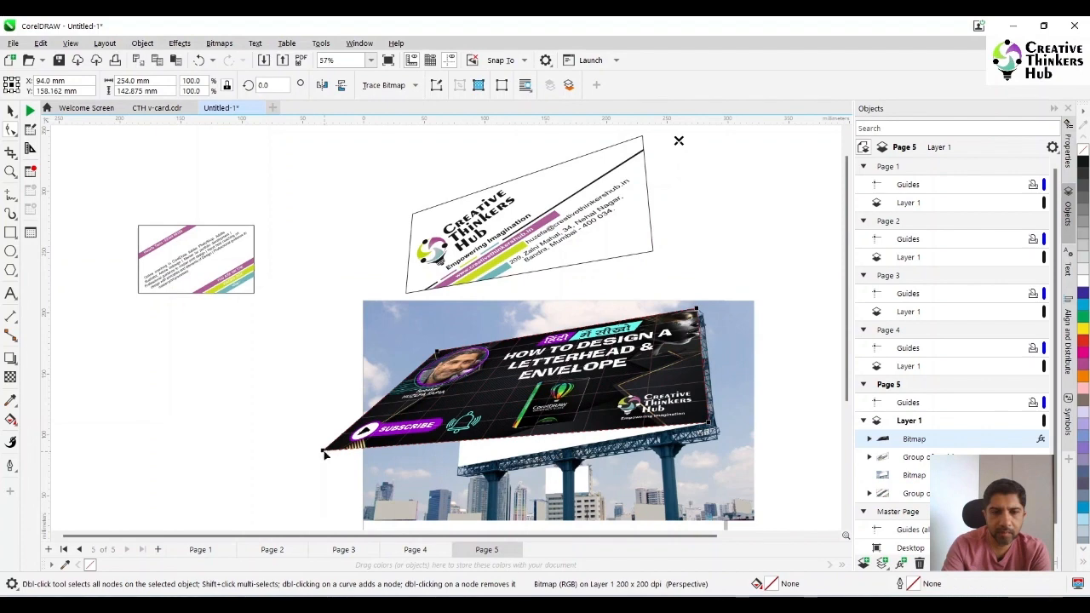
drag(324, 450, 460, 464)
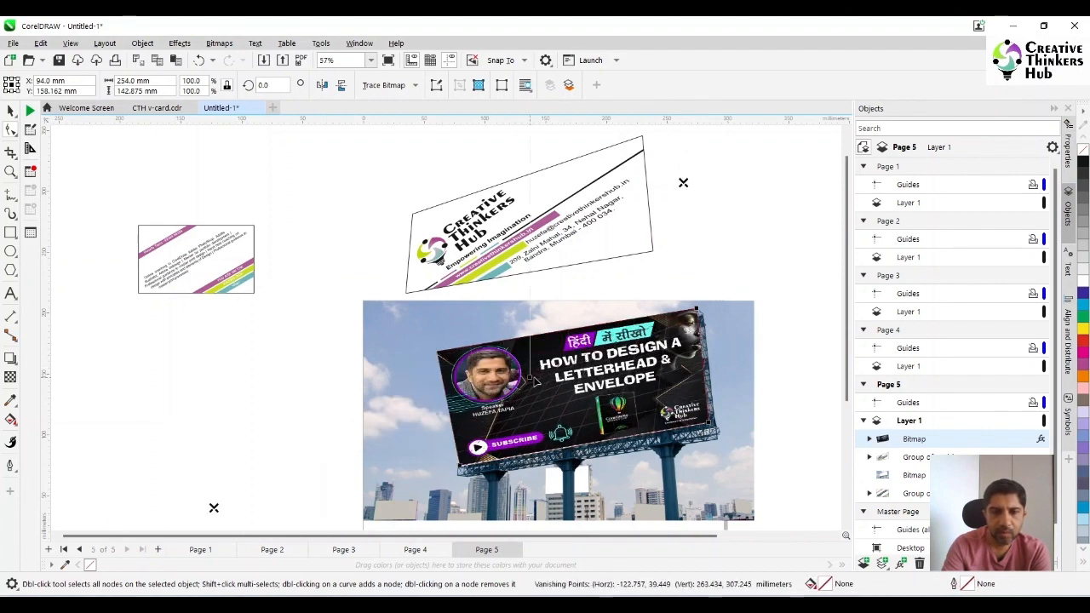
drag(438, 352, 466, 389)
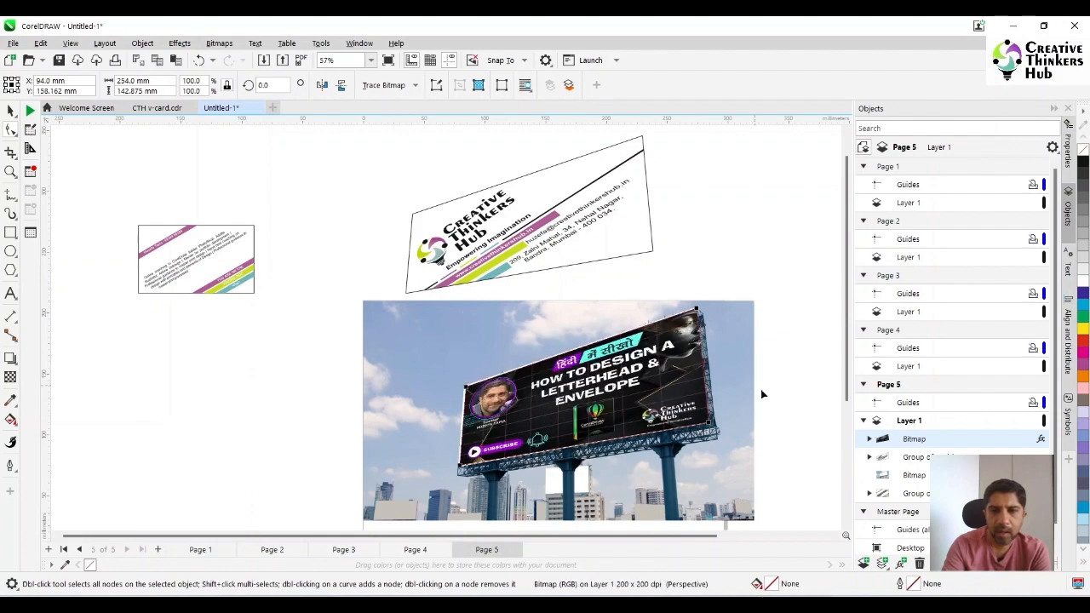
Fine-tune the banner's lower-right and upper-right perspective corners to match the right edge of the billboard panel
scroll(718, 416, down, 2)
scroll(706, 409, up, 3)
scroll(703, 405, up, 3)
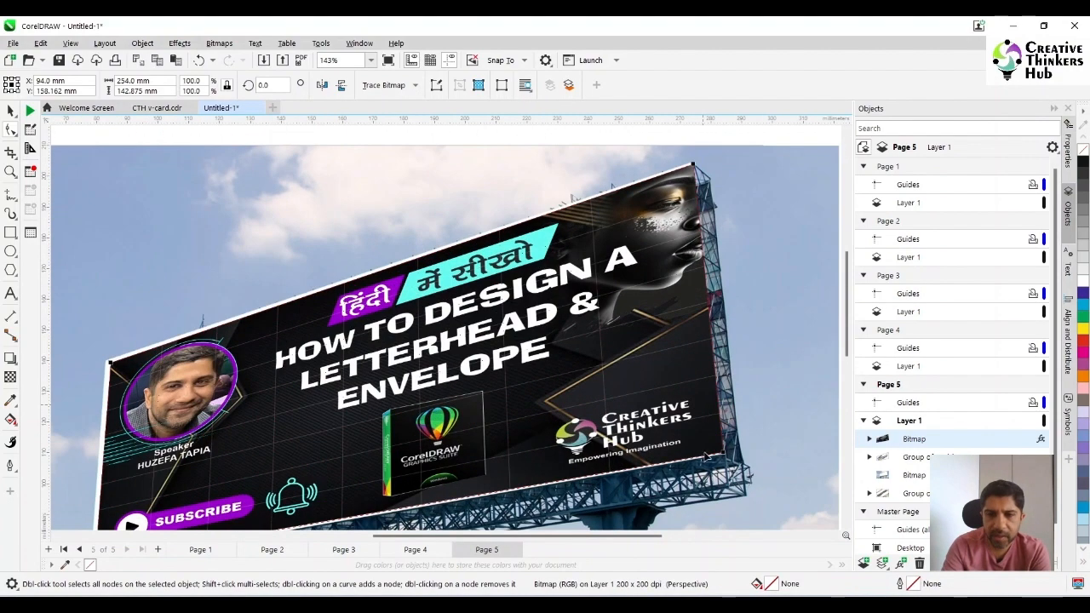
scroll(702, 439, up, 2)
scroll(691, 416, down, 1)
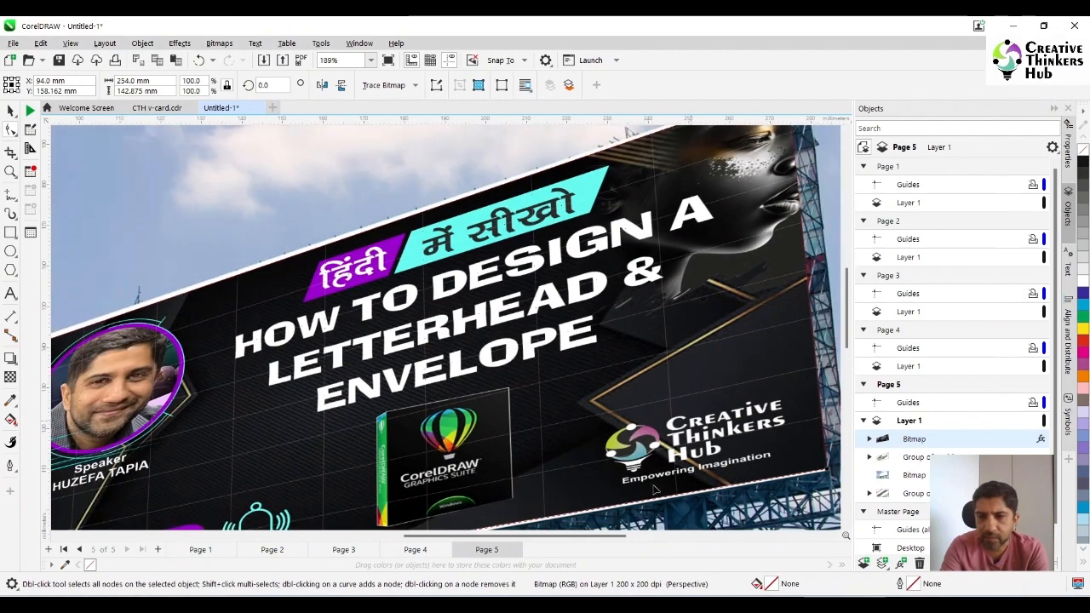
drag(543, 540, 607, 543)
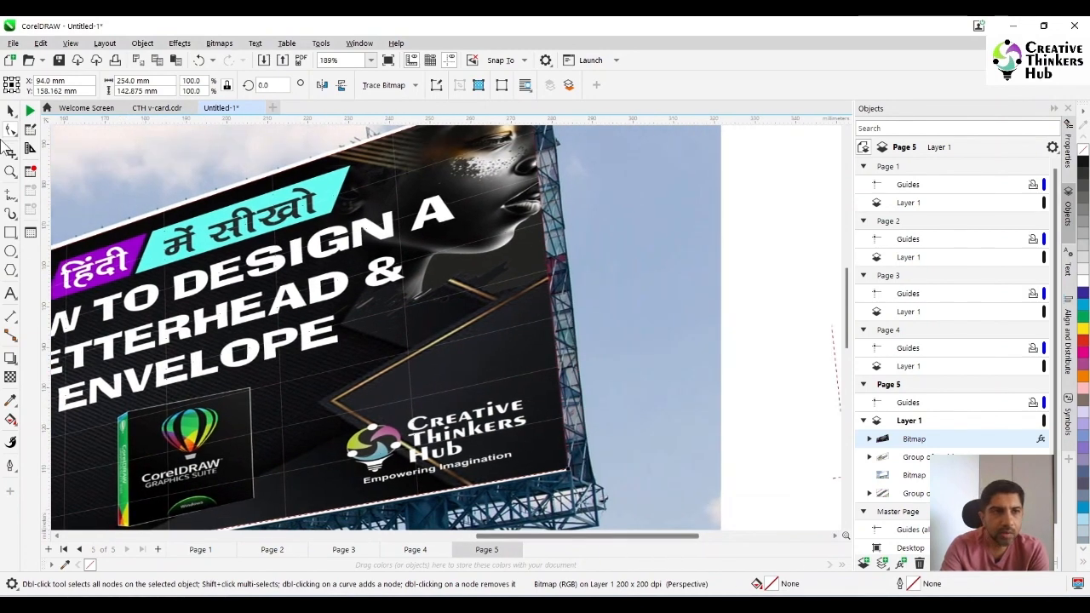
drag(568, 469, 563, 471)
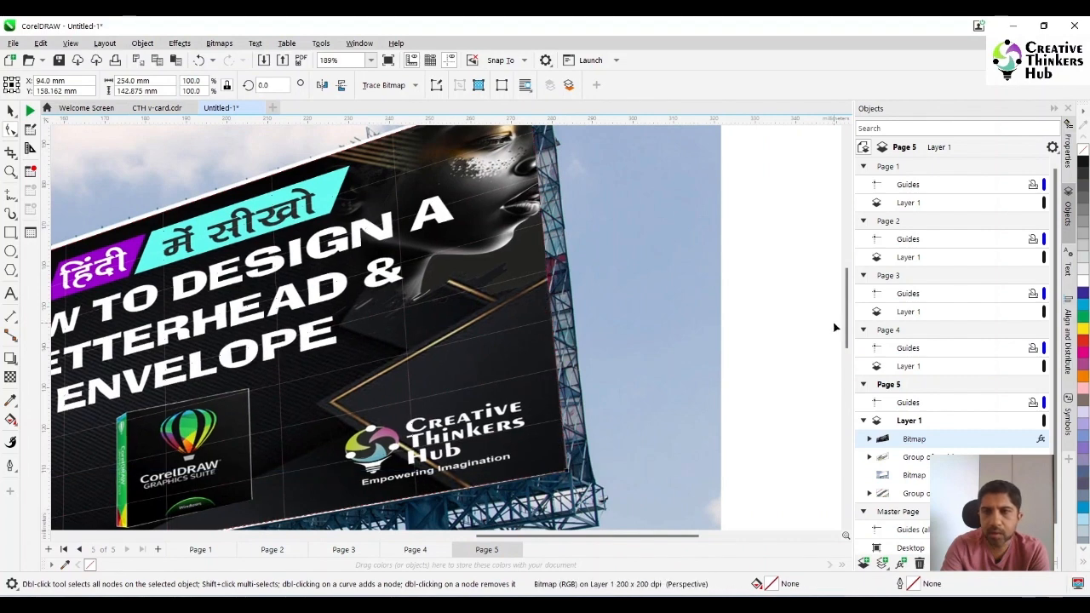
scroll(847, 332, up, 3)
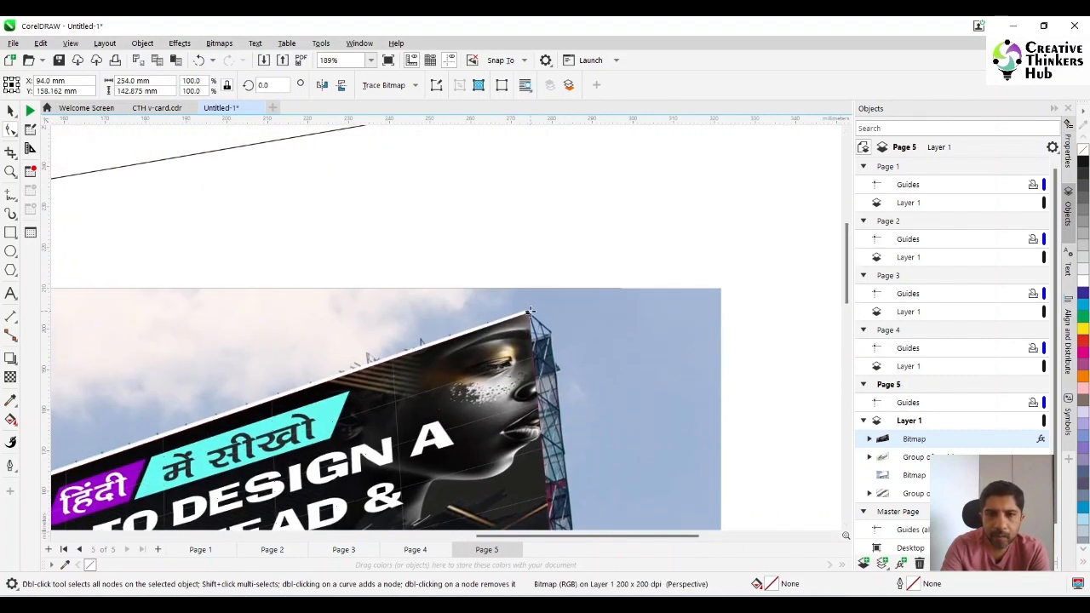
drag(522, 316, 525, 310)
Fine-tune the banner's upper-left and lower-left perspective corners to cover the panel's white edge, and finish editing with nothing selected
drag(568, 535, 419, 535)
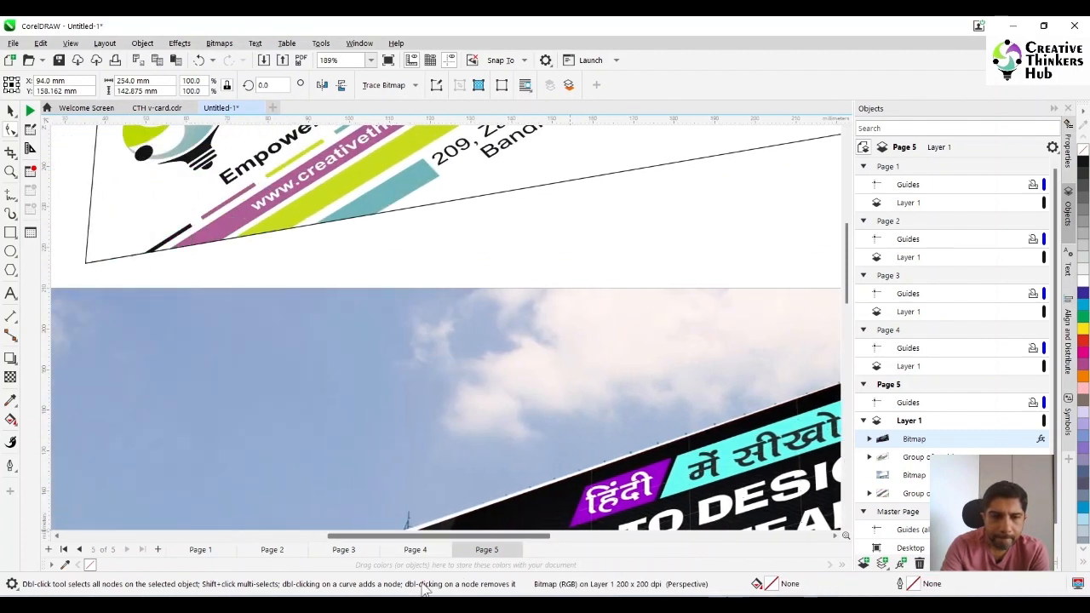
drag(847, 289, 847, 347)
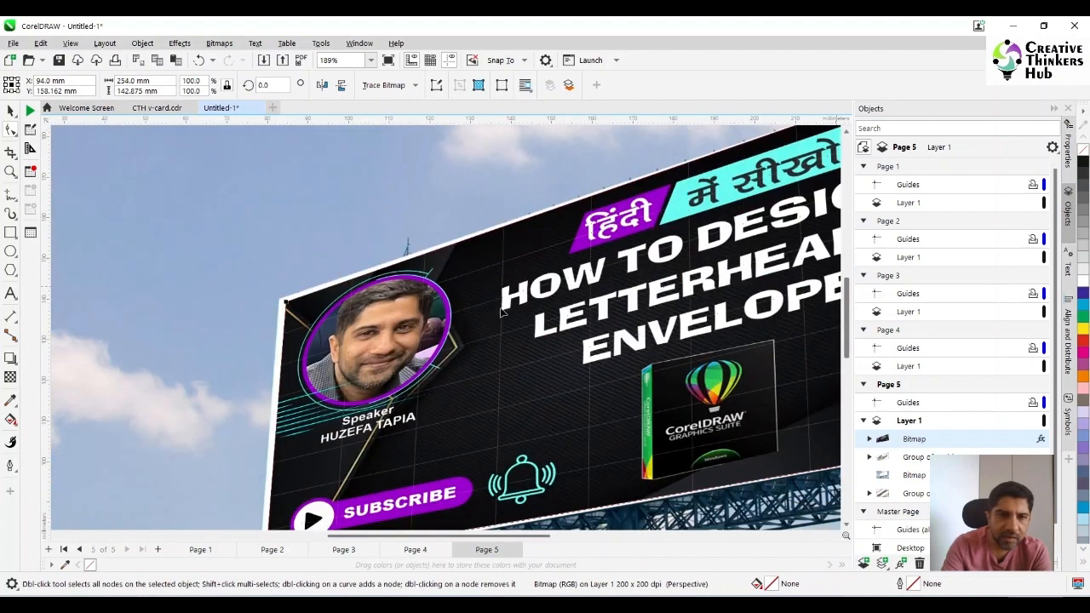
drag(287, 302, 281, 298)
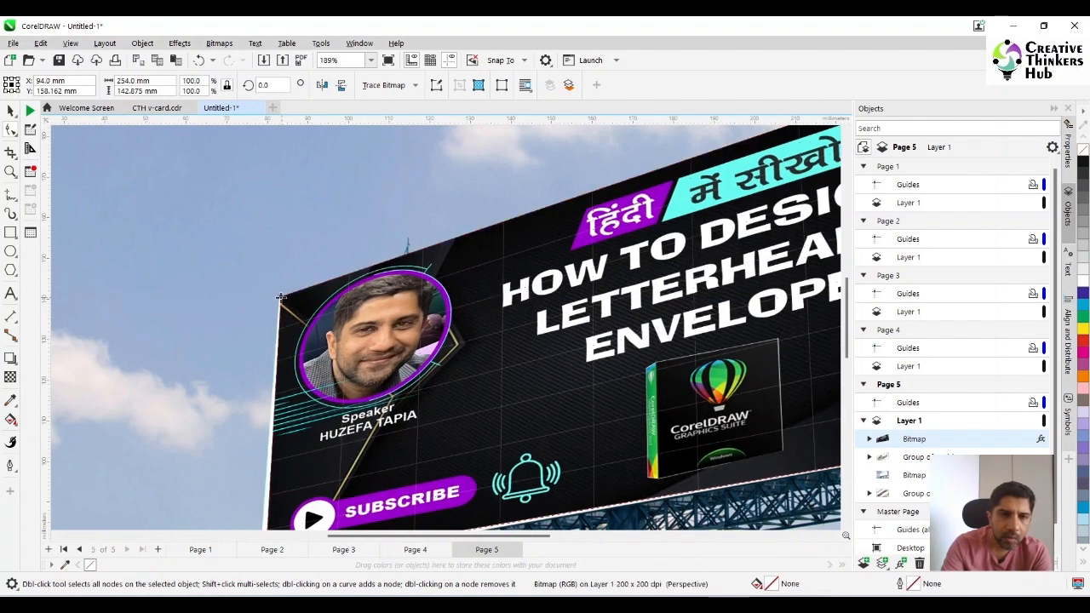
drag(845, 329, 846, 355)
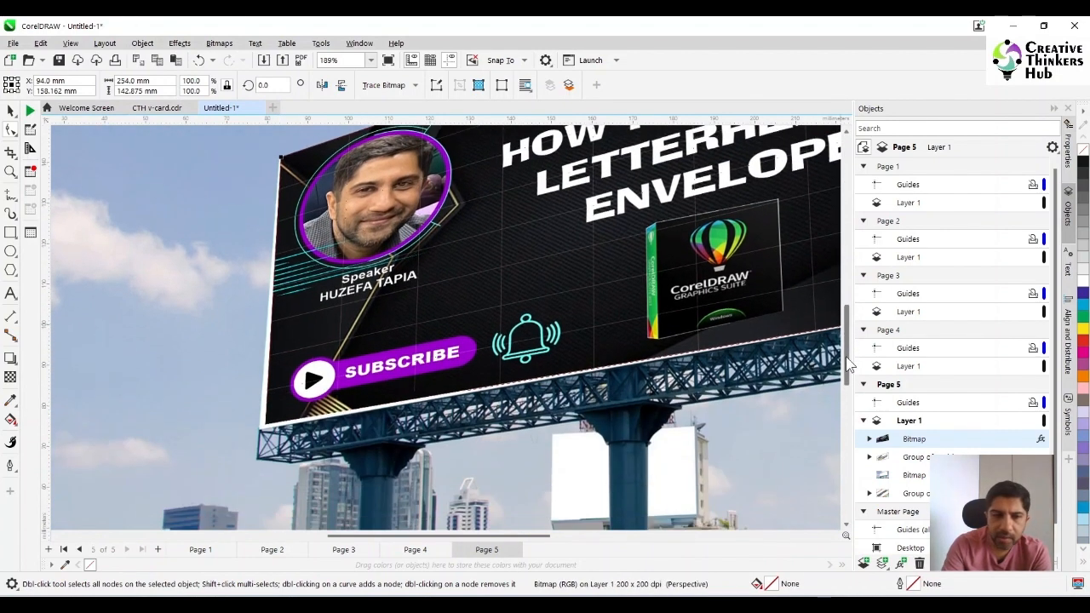
drag(265, 429, 259, 432)
scroll(698, 385, up, 1)
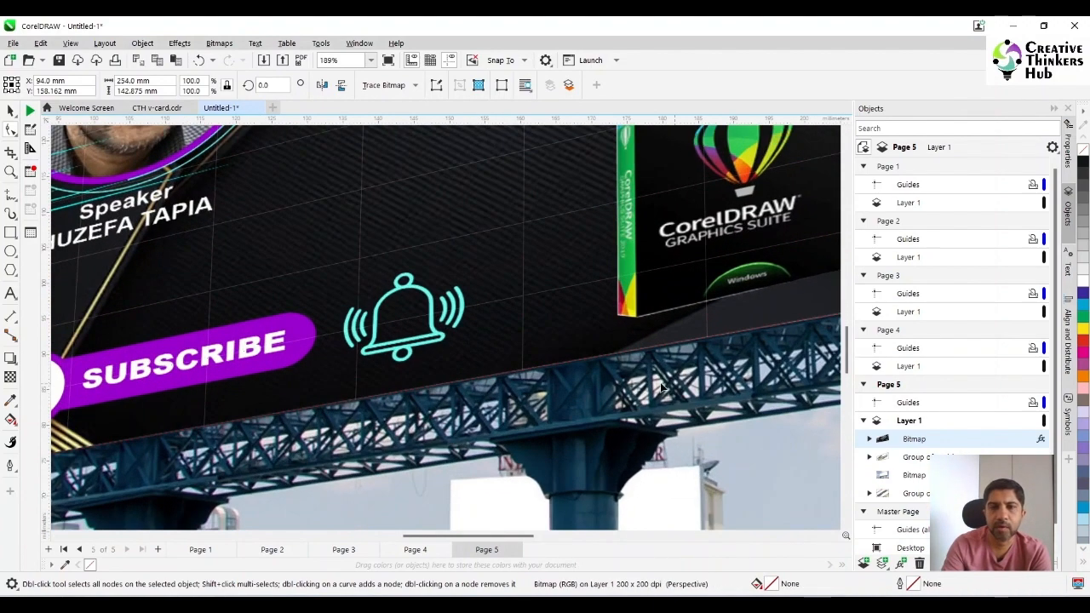
scroll(645, 390, down, 3)
scroll(567, 376, down, 3)
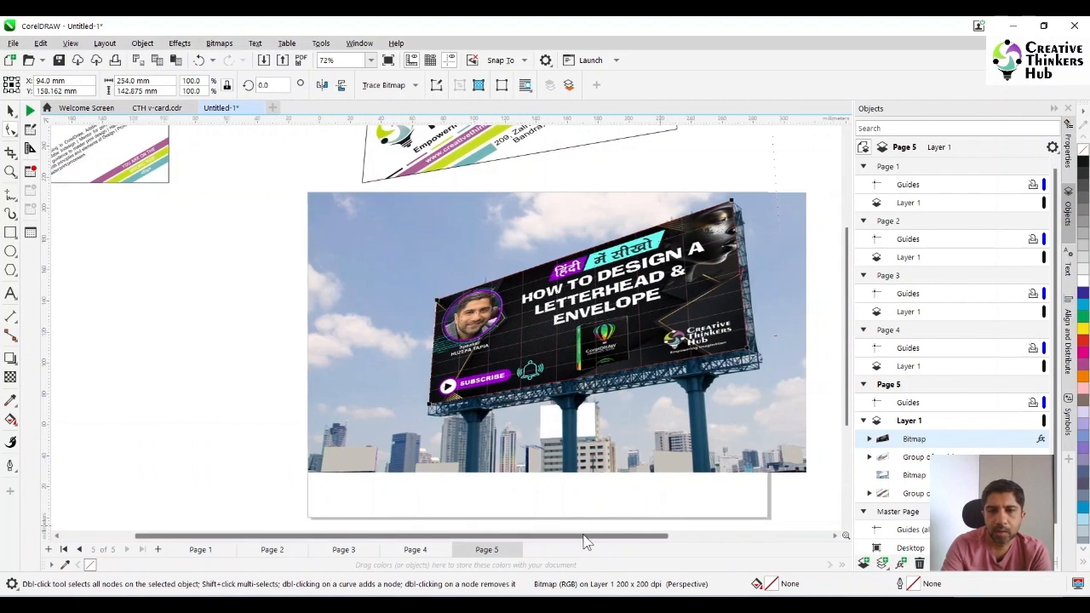
scroll(567, 375, down, 1)
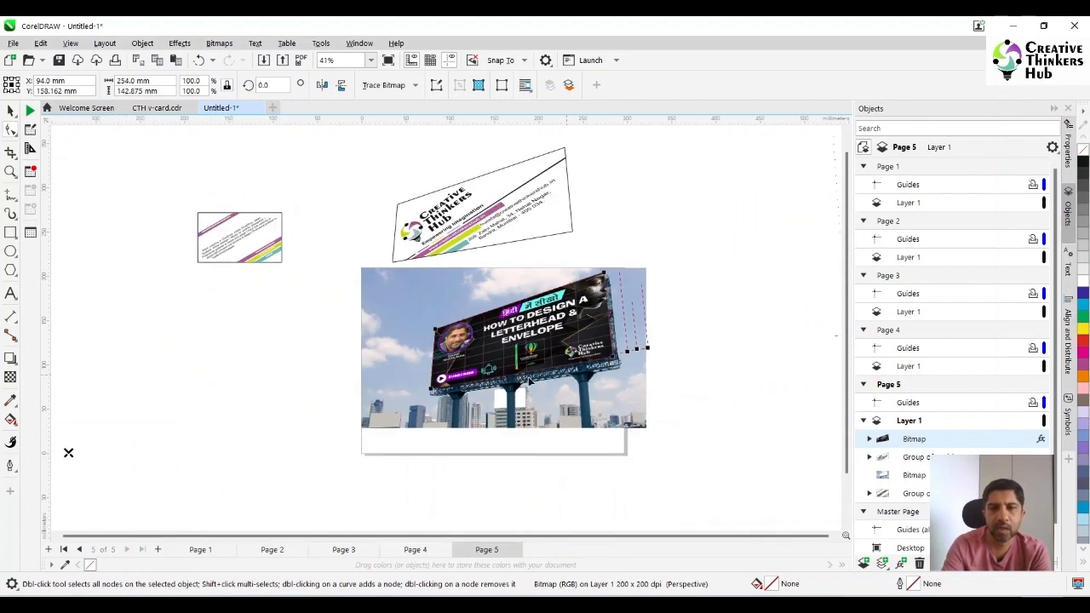
click(11, 113)
click(291, 375)
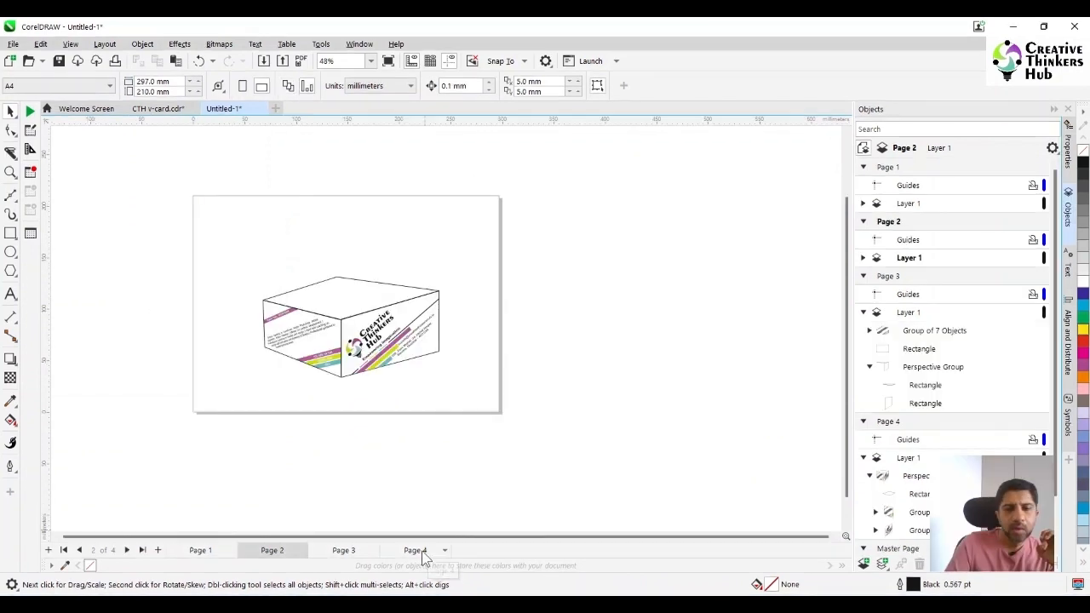
Look through pages 1 and 2 and open page 4 to compare the card boxes drawn in perspective
click(201, 552)
click(271, 551)
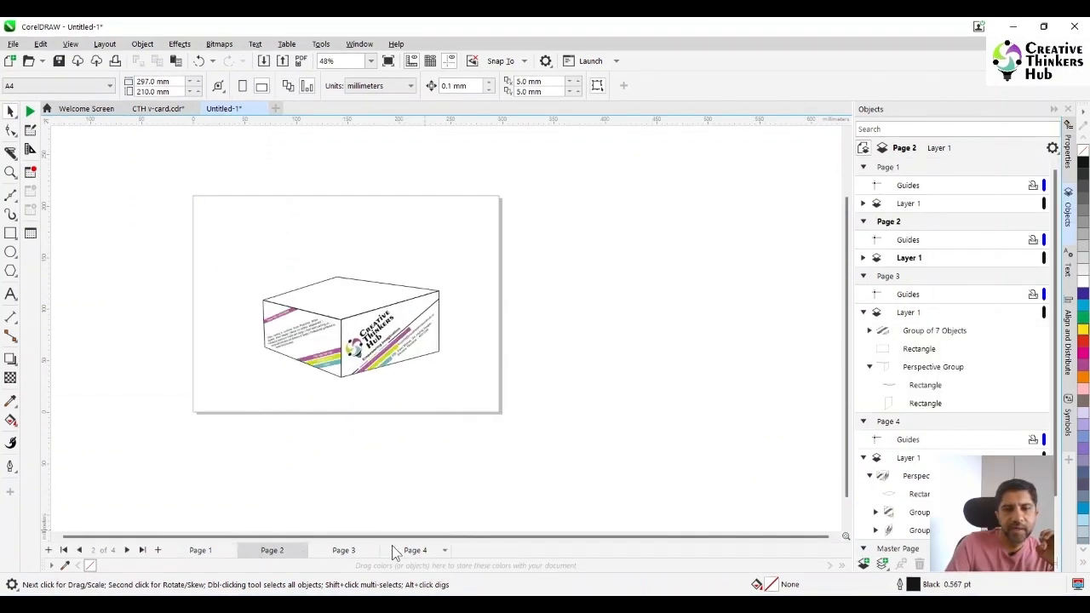
click(415, 550)
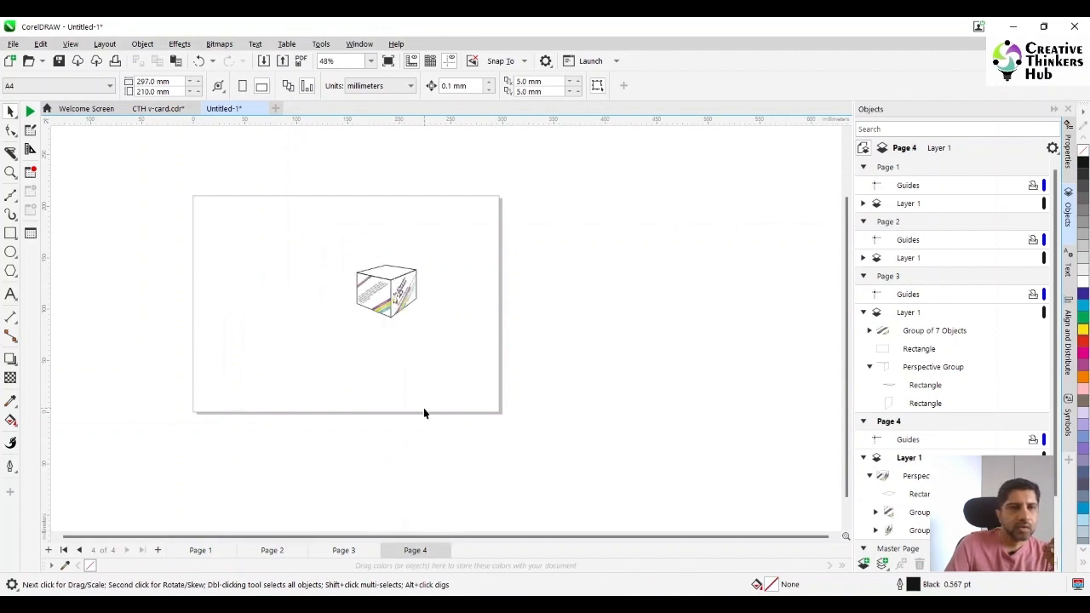